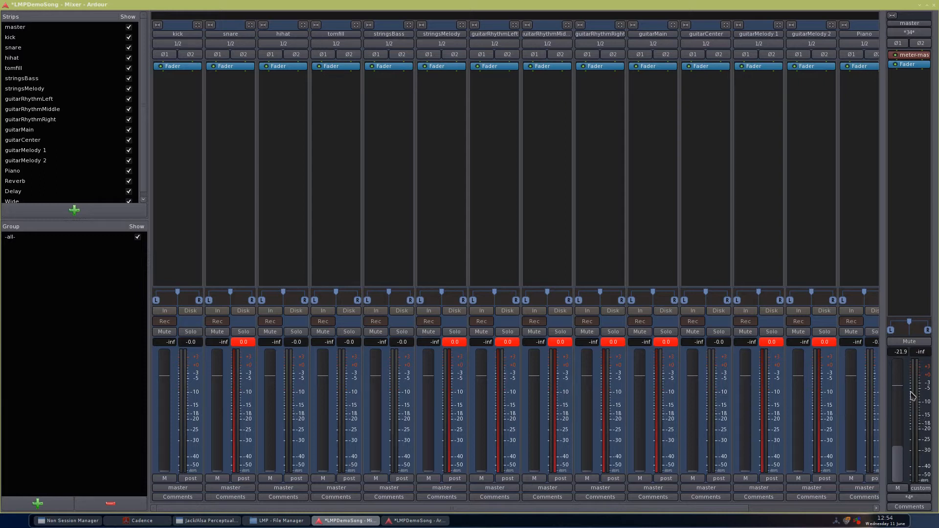
Switch from the mixer to the editor window and show nearly the whole song in the timeline
{"action": "key", "text": "alt+Tab"}
{"action": "key", "text": "alt+Tab"}
{"action": "key", "text": "alt+Tab"}
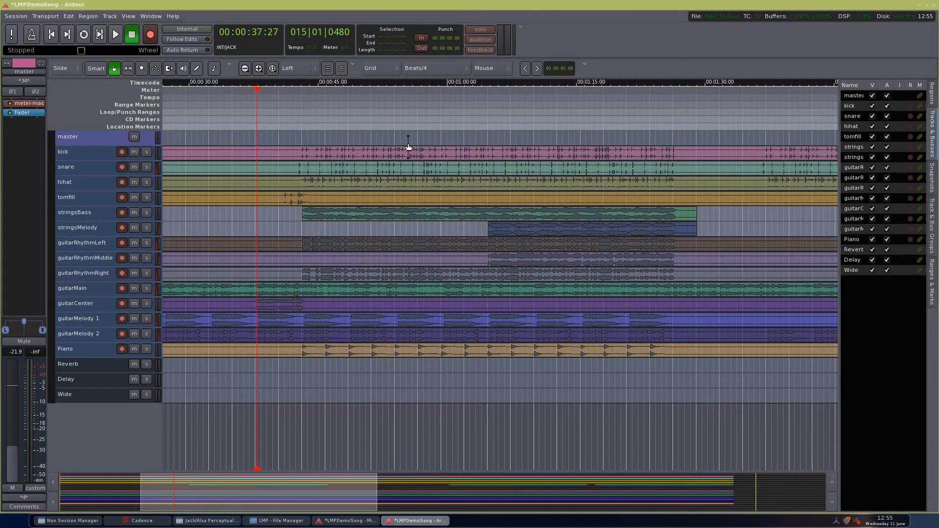
{"action": "scroll", "coordinate": [407, 142], "scroll_direction": "down", "scroll_amount": 1}
{"action": "scroll", "coordinate": [341, 156], "scroll_direction": "down", "scroll_amount": 1}
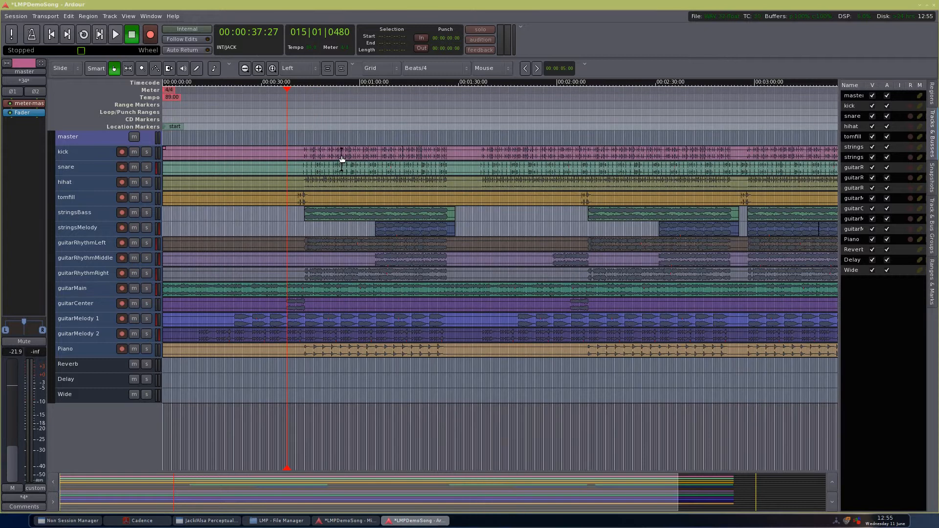
{"action": "left_click", "coordinate": [429, 141]}
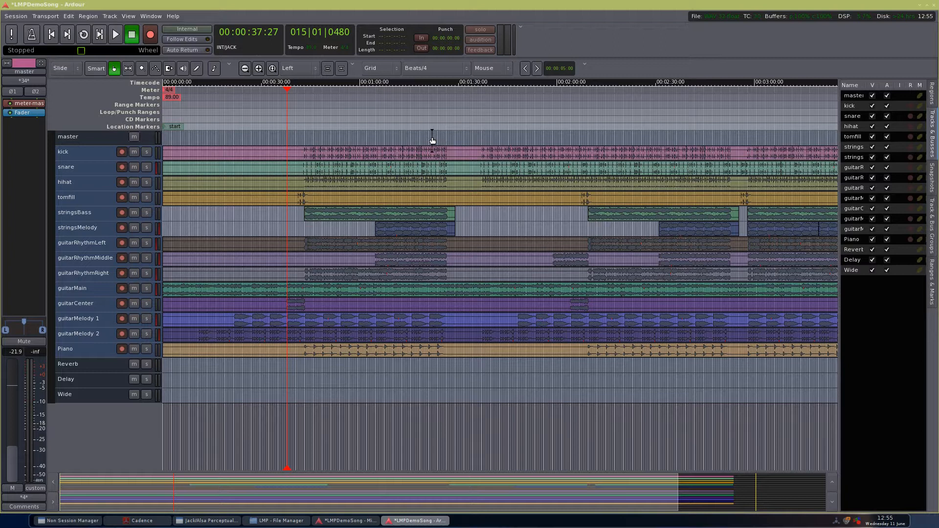
{"action": "left_click_drag", "start_coordinate": [433, 134], "coordinate": [366, 239]}
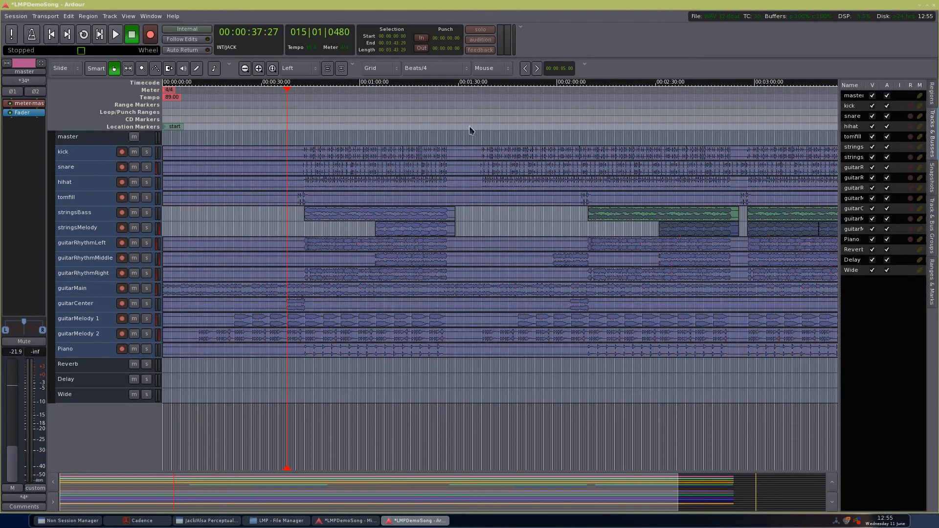
{"action": "left_click", "coordinate": [457, 134]}
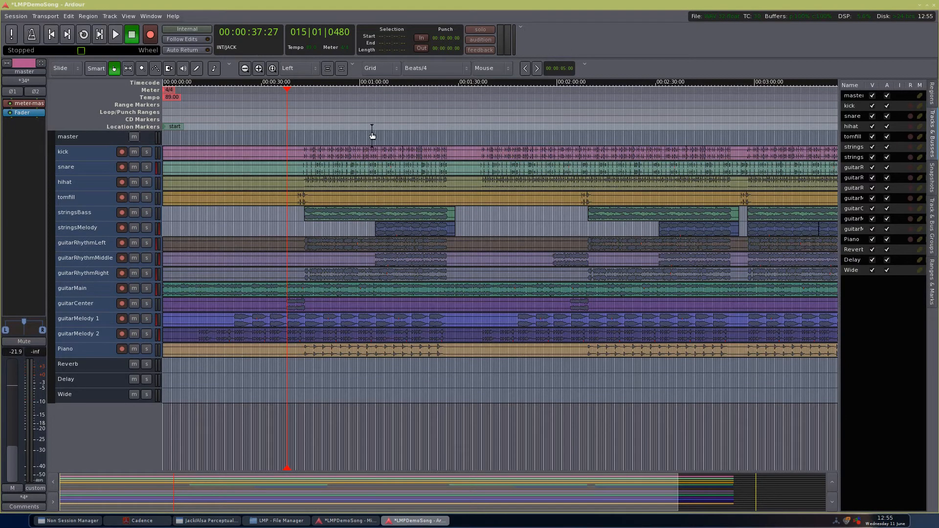
{"action": "left_click", "coordinate": [311, 154]}
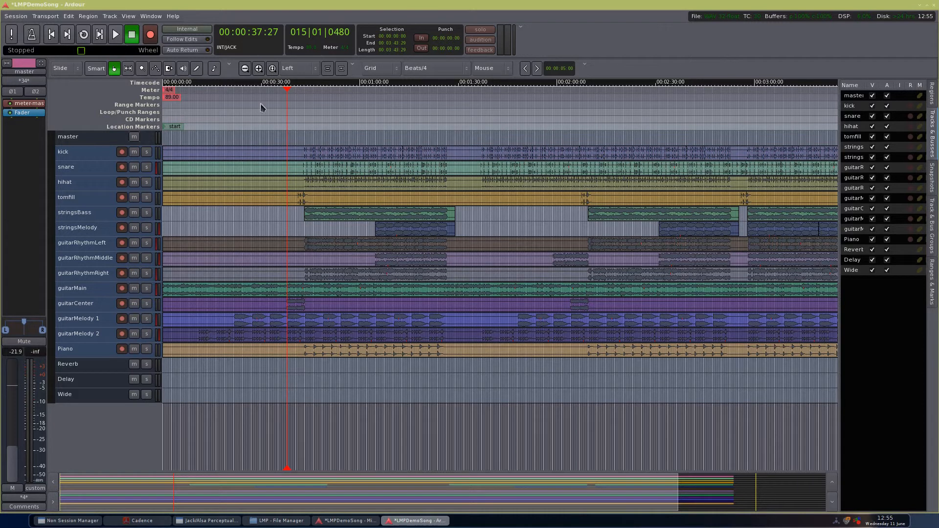
Play a short passage of the song from about the one-minute mark and stop playback
{"action": "left_click_drag", "start_coordinate": [362, 103], "coordinate": [357, 105]}
{"action": "key", "text": "space"}
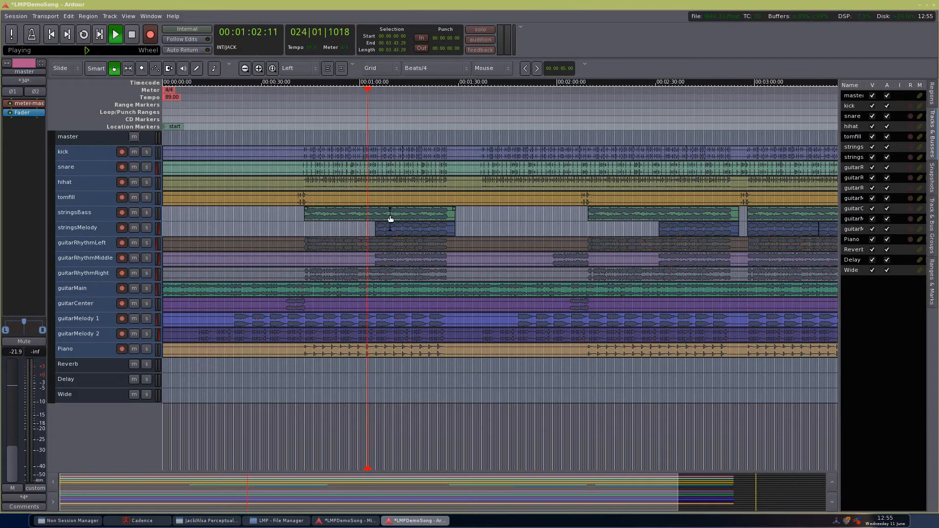
{"action": "key", "text": "space"}
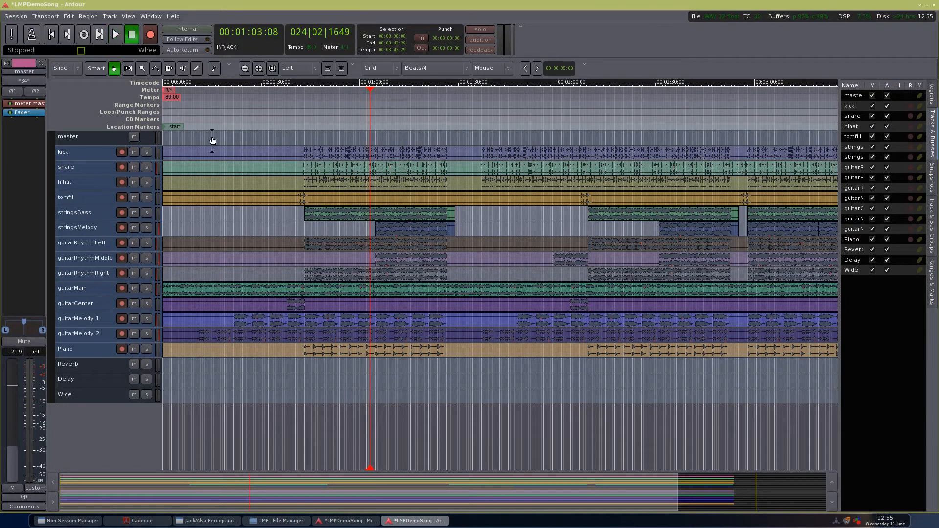
{"action": "left_click", "coordinate": [87, 17]}
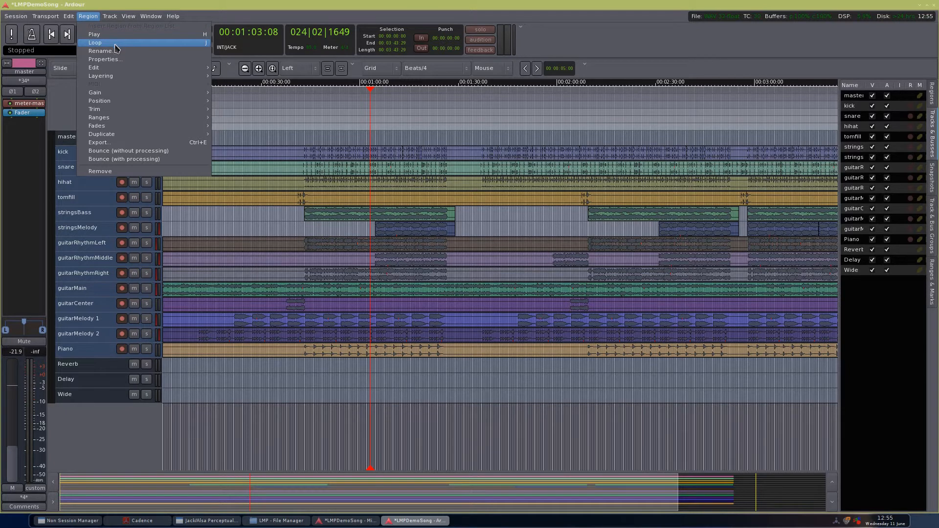
{"action": "left_click", "coordinate": [93, 19]}
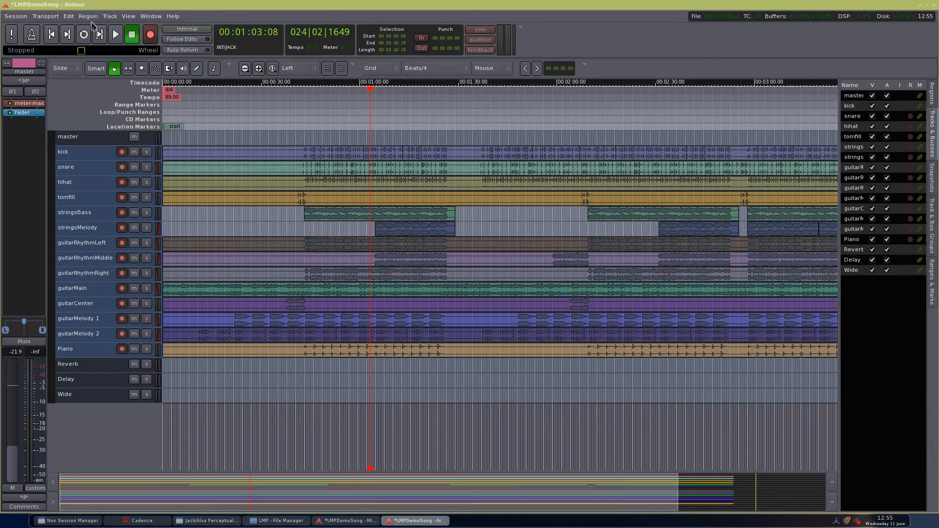
Raise the stringsMelody track's fader to -25.4 dB and start looped playback of that track's first region
{"action": "left_click", "coordinate": [415, 230]}
{"action": "left_click", "coordinate": [100, 227]}
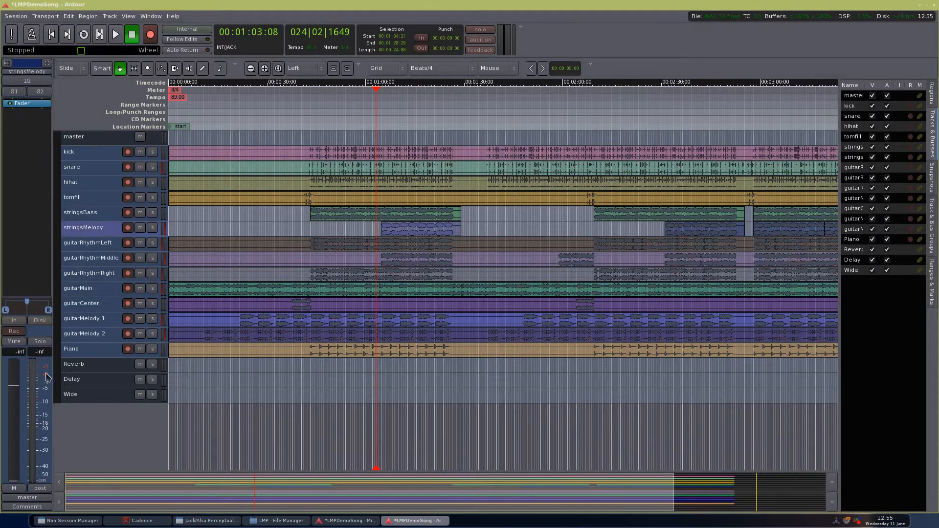
{"action": "left_click_drag", "start_coordinate": [15, 423], "coordinate": [13, 388]}
{"action": "left_click", "coordinate": [91, 16]}
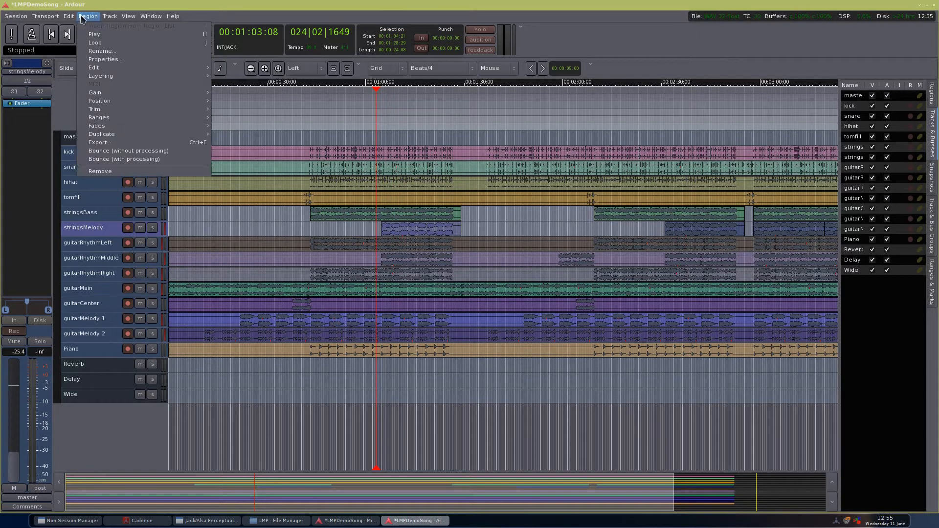
{"action": "left_click", "coordinate": [96, 43]}
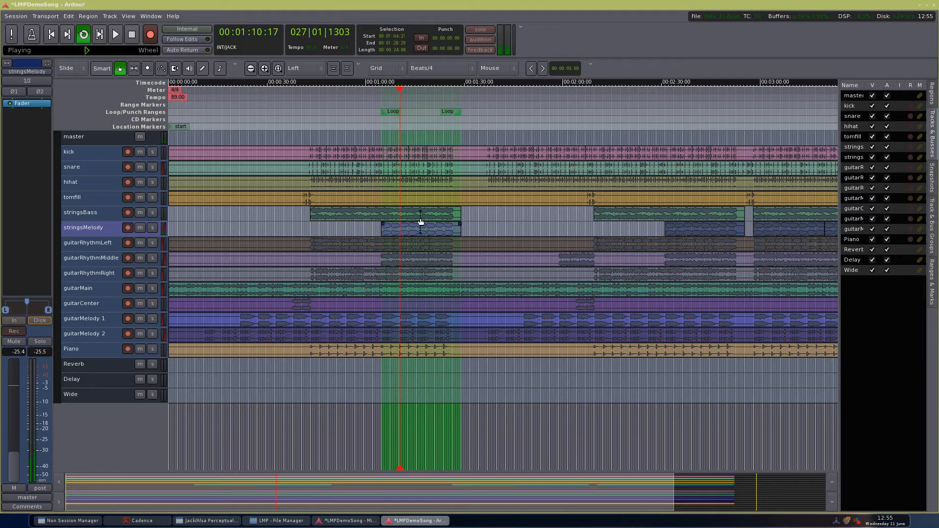
Shorten the loop range to end where the drums stop, at about 1:26, and return the stringsMelody fader to -inf after looped playback
{"action": "left_click", "coordinate": [88, 17]}
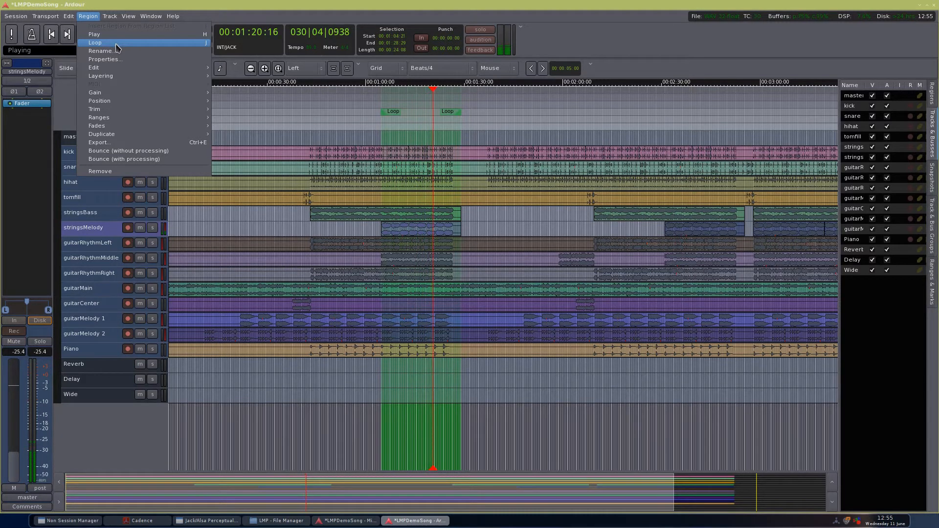
{"action": "left_click", "coordinate": [624, 33]}
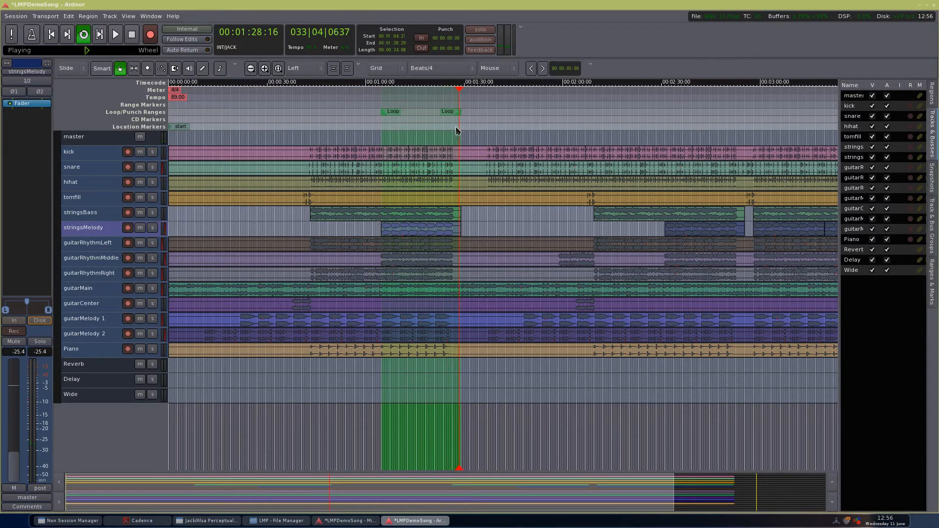
{"action": "left_click_drag", "start_coordinate": [445, 116], "coordinate": [440, 114]}
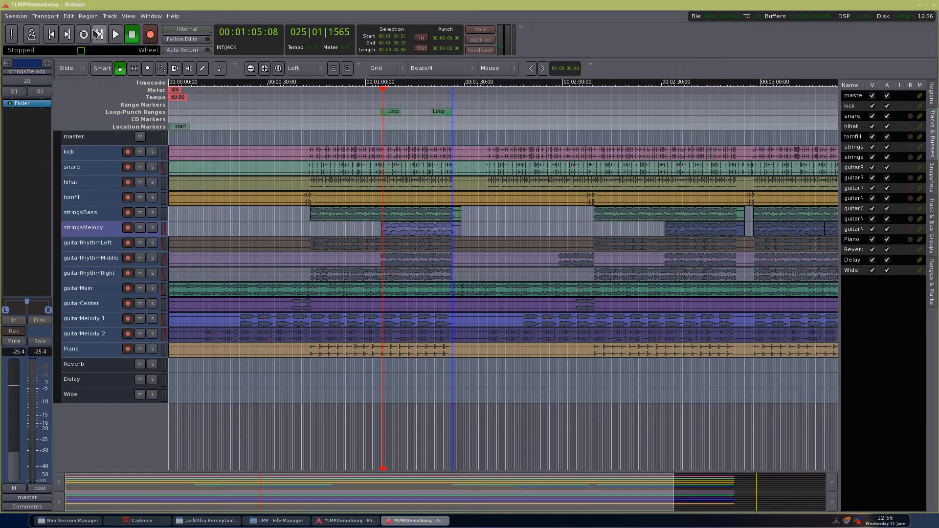
{"action": "left_click", "coordinate": [84, 35]}
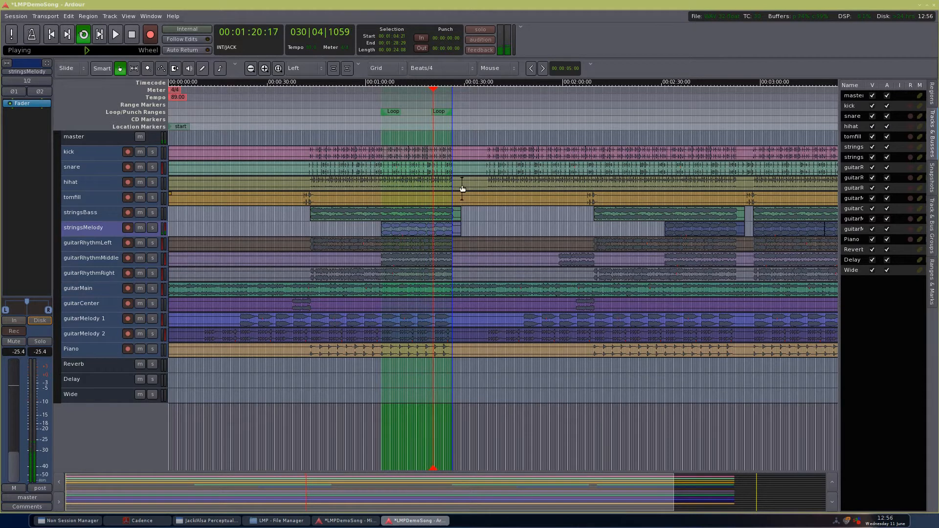
{"action": "left_click_drag", "start_coordinate": [14, 400], "coordinate": [18, 436]}
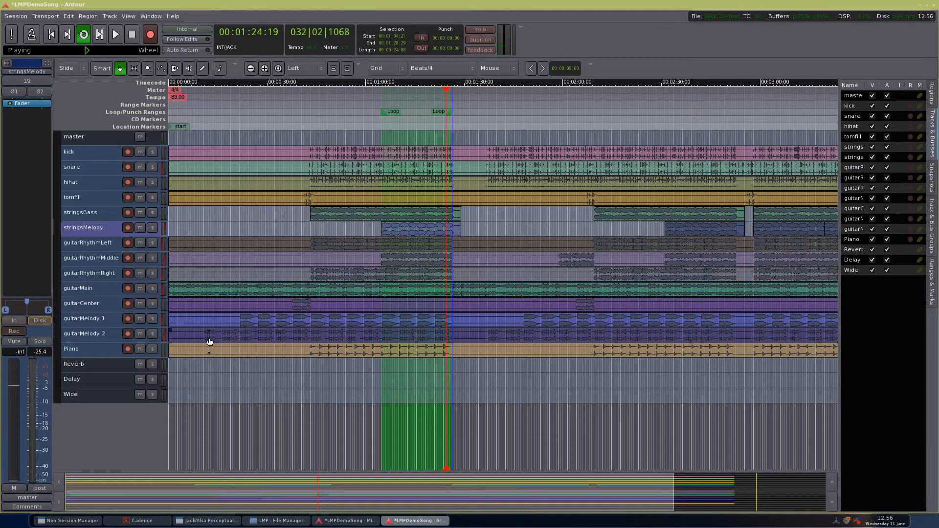
In the mixer, set the kick fader to -4.9 dB against the master meter, clearing the kick and master peak readings
{"action": "left_click", "coordinate": [348, 522]}
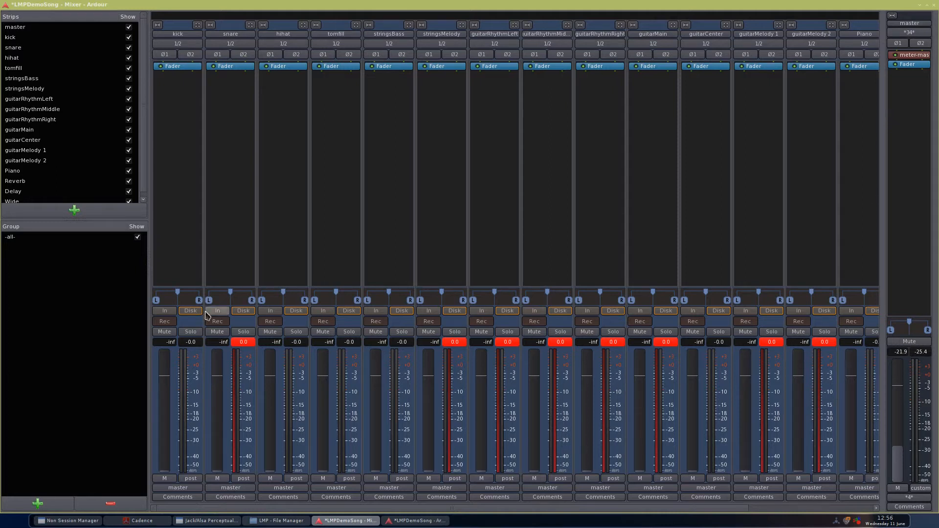
{"action": "left_click_drag", "start_coordinate": [164, 437], "coordinate": [164, 361]}
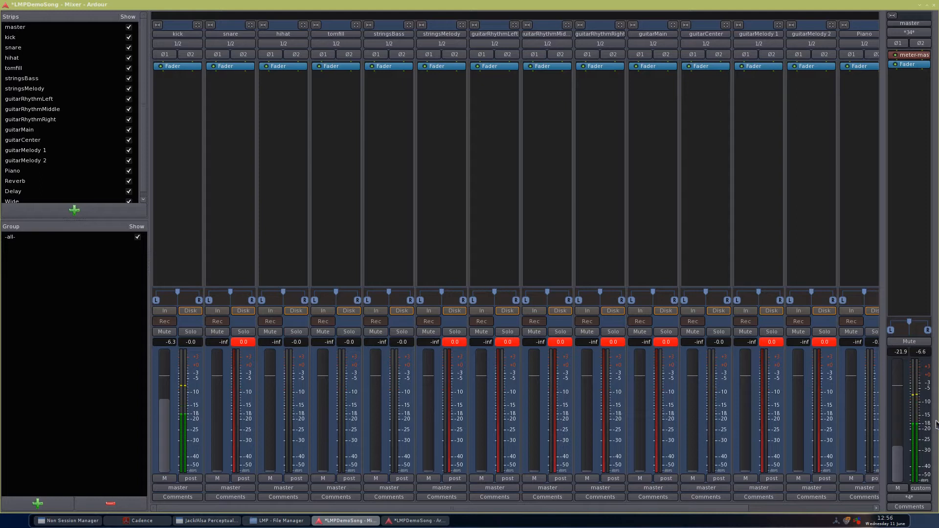
{"action": "left_click", "coordinate": [913, 402]}
{"action": "left_click_drag", "start_coordinate": [165, 434], "coordinate": [165, 404]}
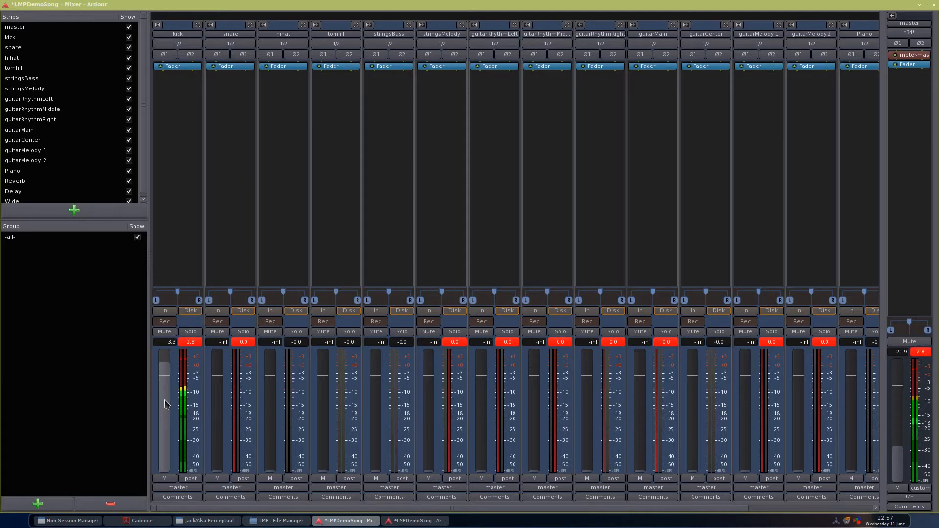
{"action": "left_click_drag", "start_coordinate": [165, 405], "coordinate": [167, 429]}
{"action": "left_click", "coordinate": [191, 342]}
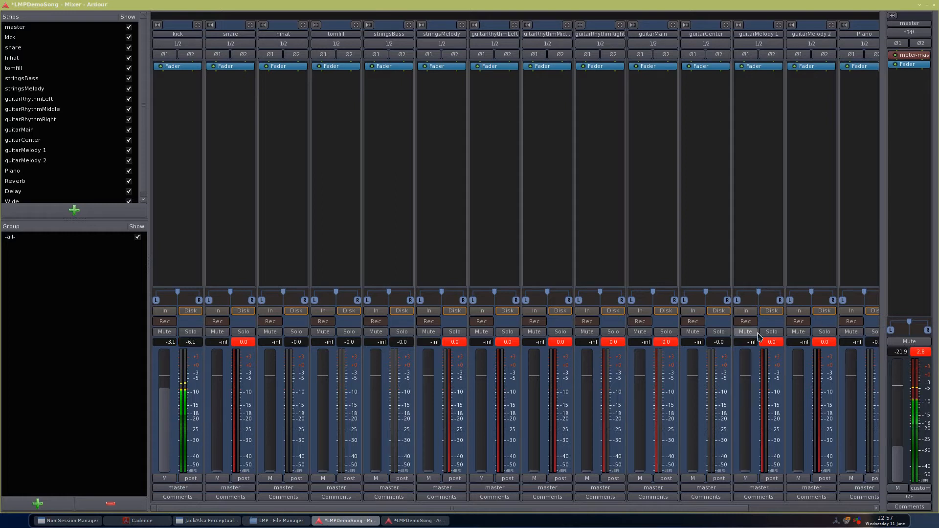
{"action": "left_click", "coordinate": [925, 352]}
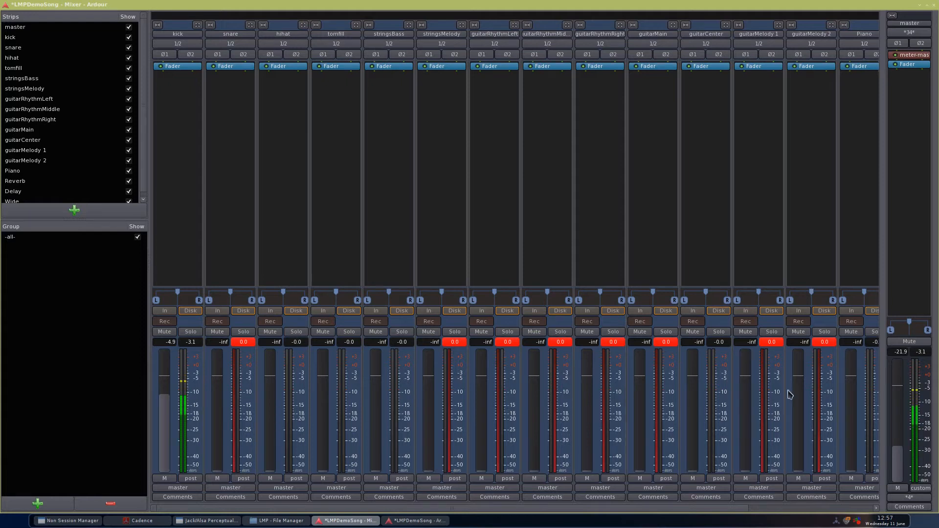
{"action": "left_click", "coordinate": [921, 354]}
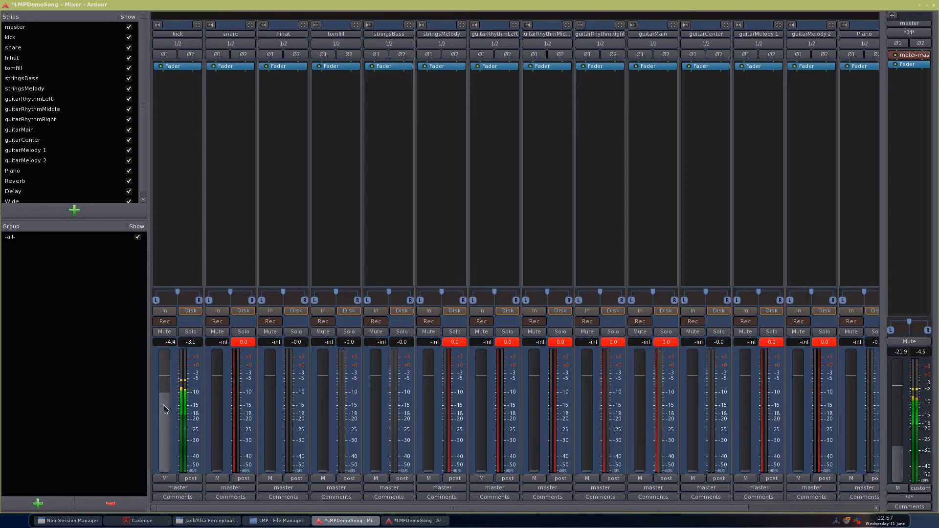
{"action": "left_click_drag", "start_coordinate": [163, 406], "coordinate": [163, 407]}
{"action": "left_click", "coordinate": [920, 353]}
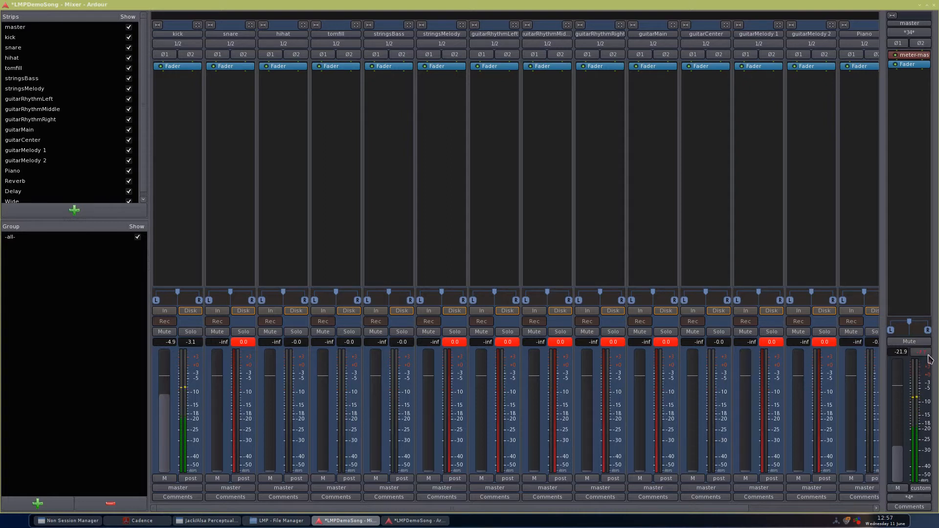
{"action": "left_click", "coordinate": [923, 352]}
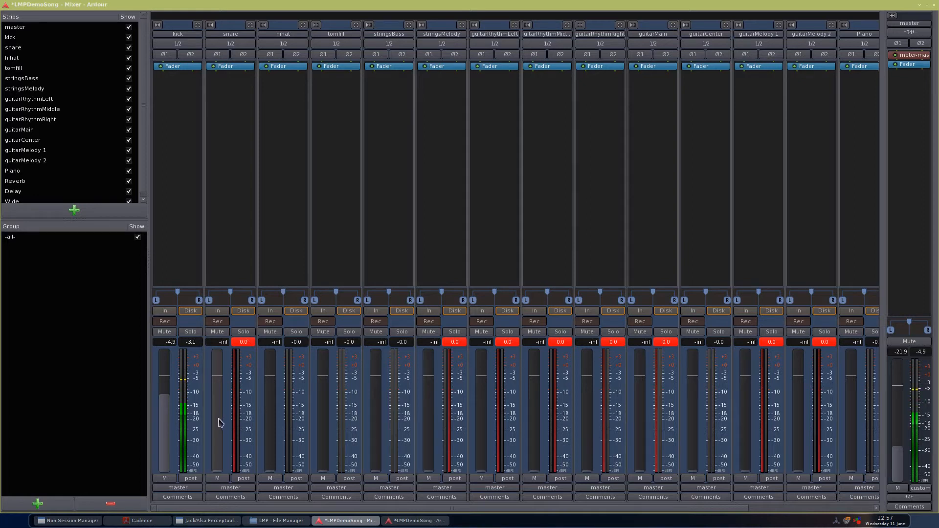
Raise the snare fader to -5.3 dB and the hihat fader to -12.7 dB
{"action": "left_click_drag", "start_coordinate": [217, 428], "coordinate": [219, 353]}
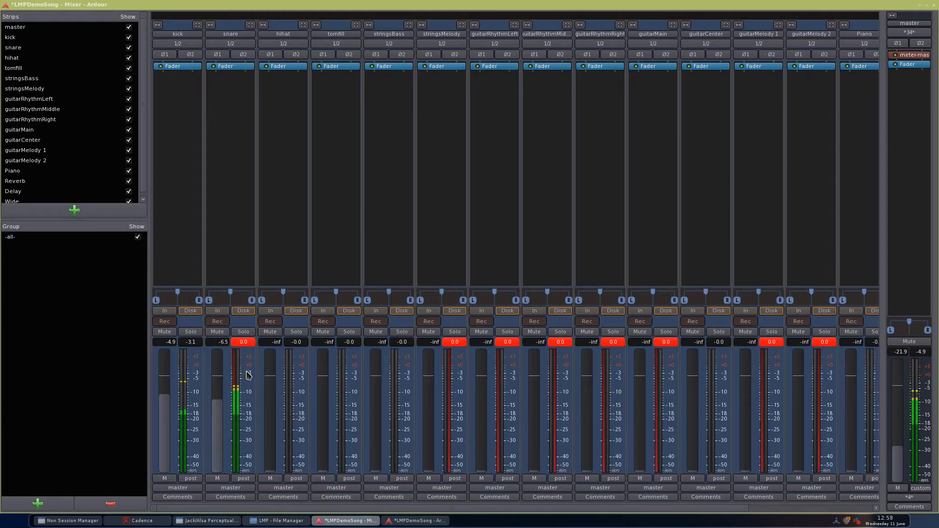
{"action": "left_click_drag", "start_coordinate": [218, 418], "coordinate": [218, 409]}
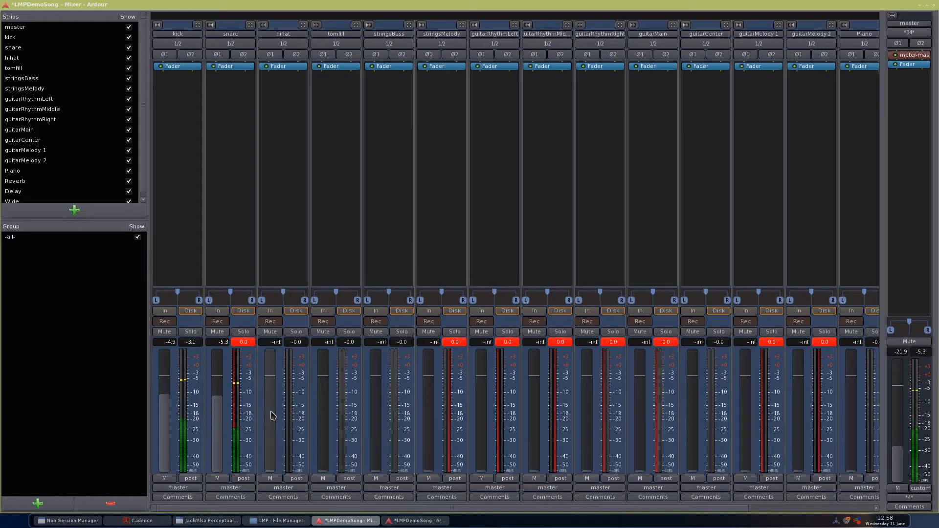
{"action": "left_click_drag", "start_coordinate": [273, 449], "coordinate": [272, 394]}
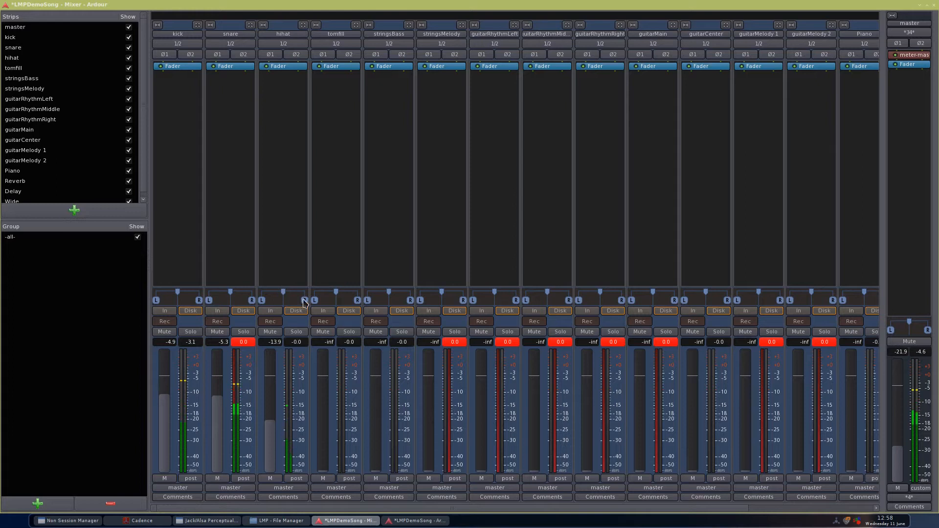
{"action": "scroll", "coordinate": [271, 415], "scroll_direction": "up", "scroll_amount": 3}
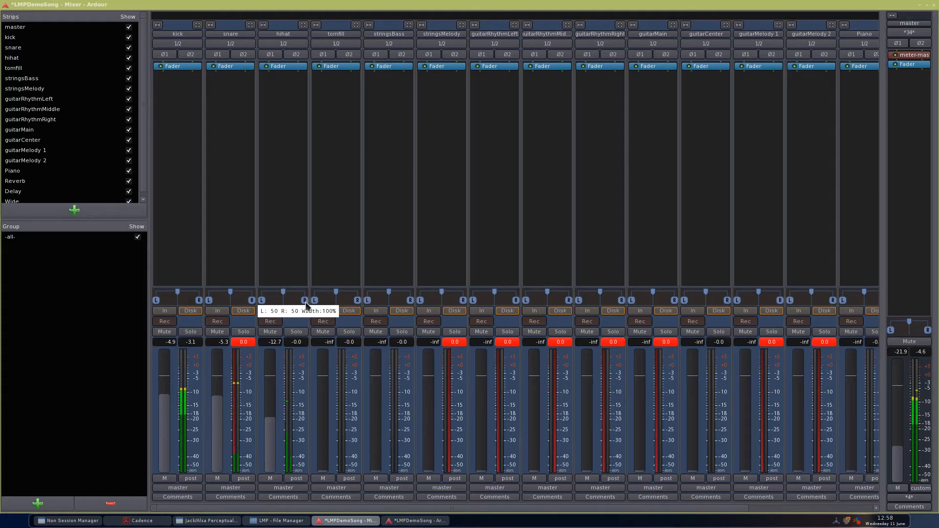
Narrow the hihat's stereo width to about half and raise its fader to -10.3 dB
{"action": "left_click_drag", "start_coordinate": [304, 304], "coordinate": [293, 304]}
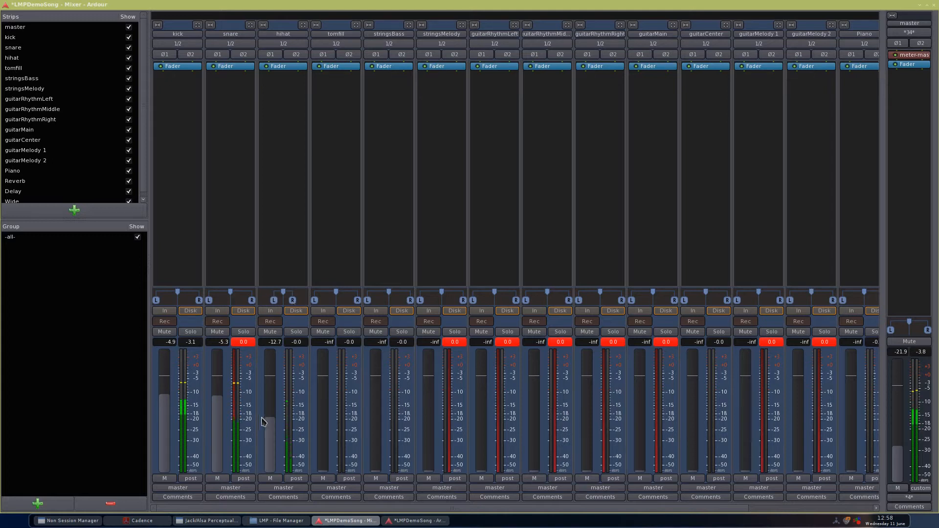
{"action": "scroll", "coordinate": [270, 425], "scroll_direction": "up", "scroll_amount": 1}
{"action": "scroll", "coordinate": [270, 425], "scroll_direction": "up", "scroll_amount": 1}
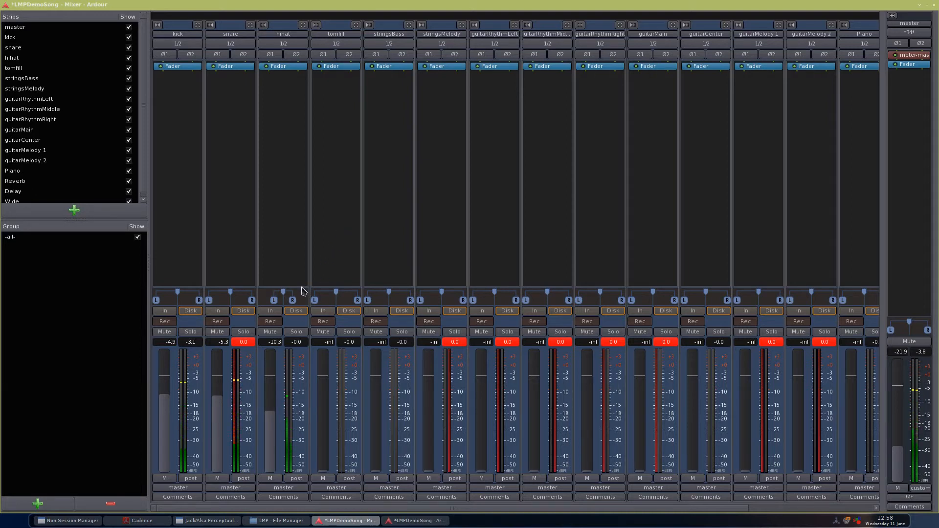
Stop playback in the editor, place the playhead at 00:00:38:07, and extend the loop's start back to just before the first tomfill hits
{"action": "key", "text": "alt+m"}
{"action": "key", "text": "space"}
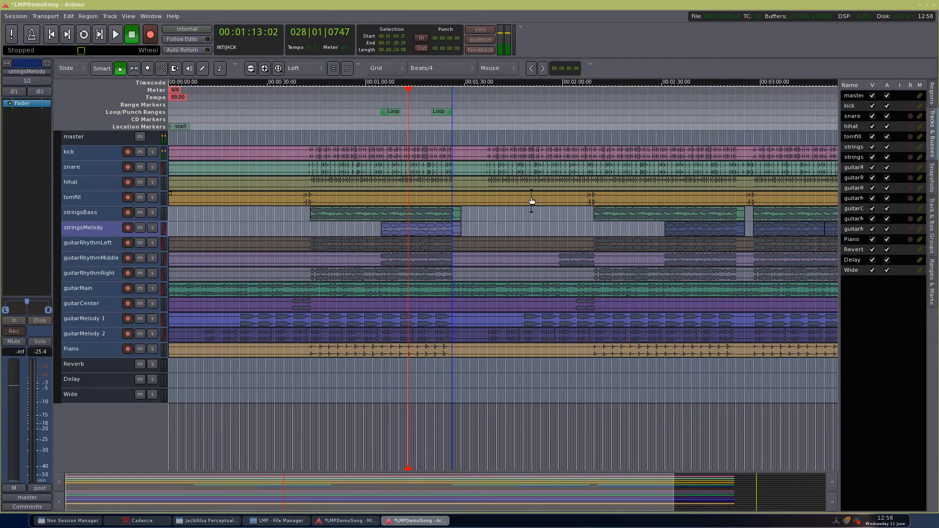
{"action": "left_click", "coordinate": [294, 90]}
{"action": "scroll", "coordinate": [295, 197], "scroll_direction": "up", "scroll_amount": 2}
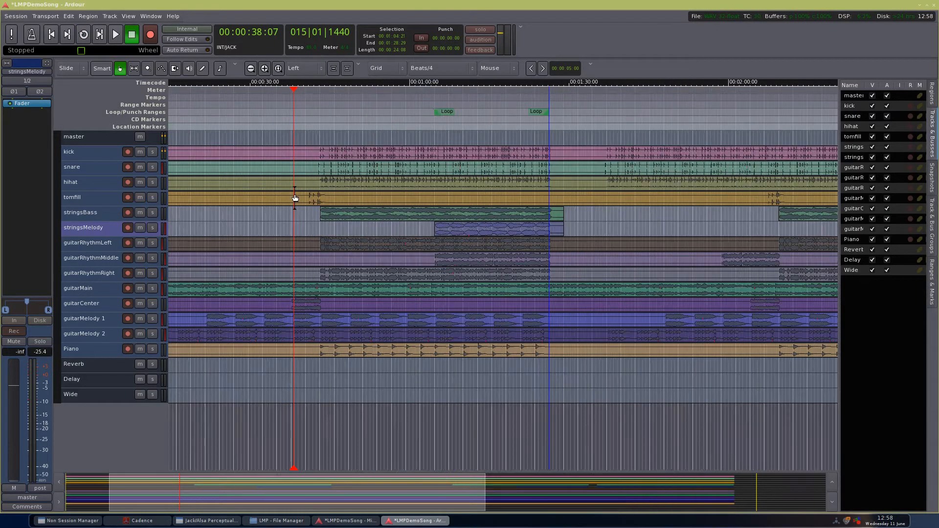
{"action": "left_click_drag", "start_coordinate": [535, 112], "coordinate": [323, 130]}
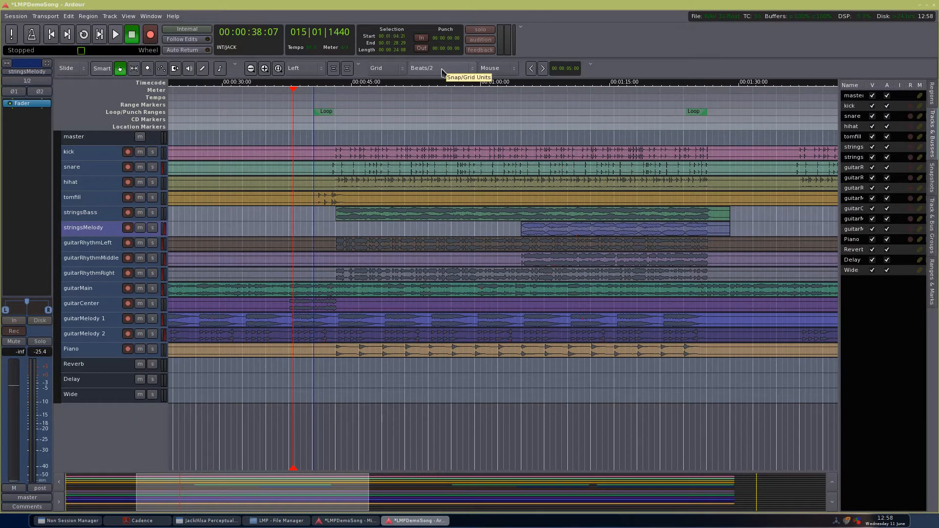
Set the snap grid to Beats and shorten the loop range to enclose just the tomfill hits, starting loop playback
{"action": "scroll", "coordinate": [442, 69], "scroll_direction": "down", "scroll_amount": 3}
{"action": "left_click_drag", "start_coordinate": [330, 119], "coordinate": [321, 111]}
{"action": "left_click_drag", "start_coordinate": [689, 113], "coordinate": [339, 134]}
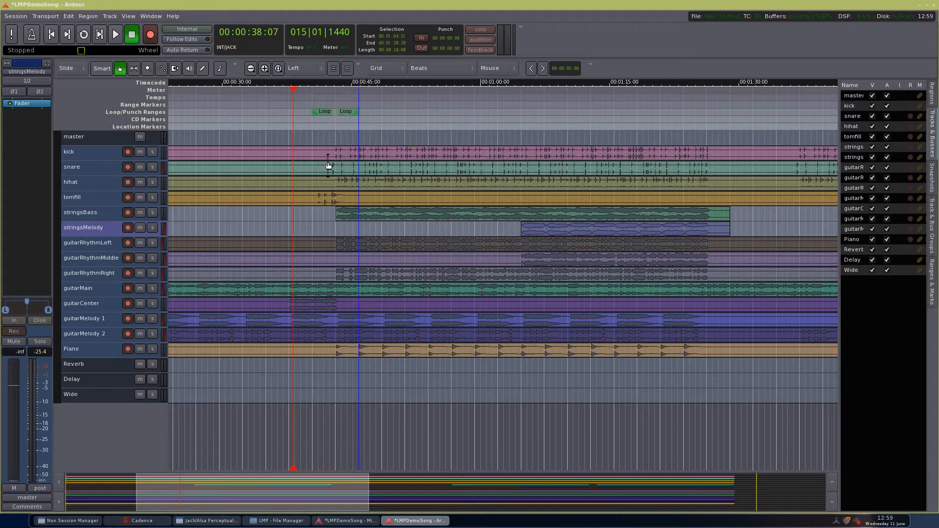
{"action": "left_click", "coordinate": [84, 34]}
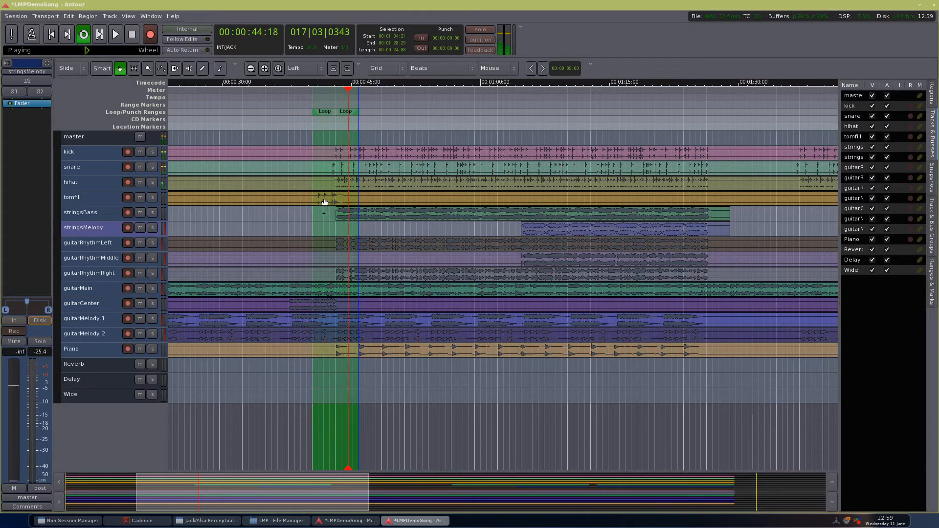
In the mixer, raise the tomfill fader to -7.3 dB, and save the session with playback stopped in the editor
{"action": "key", "text": "alt+Tab"}
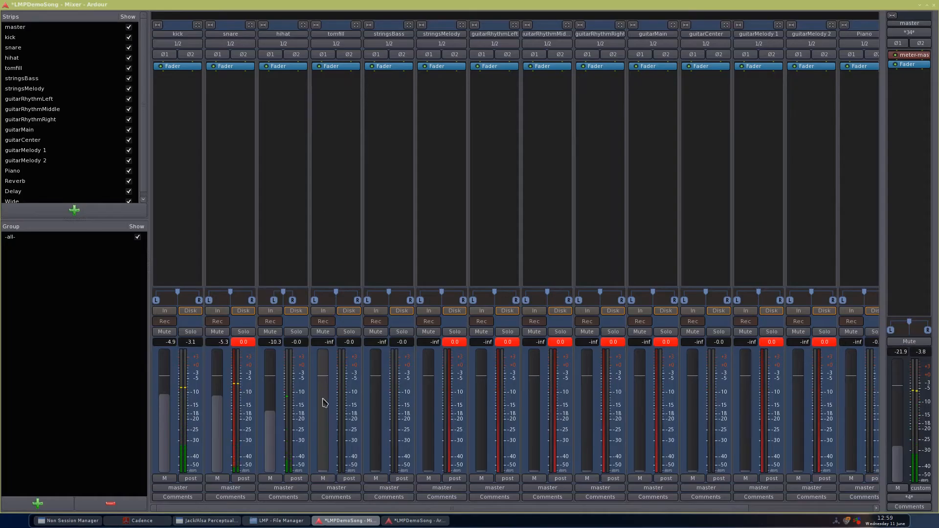
{"action": "left_click_drag", "start_coordinate": [321, 420], "coordinate": [328, 351]}
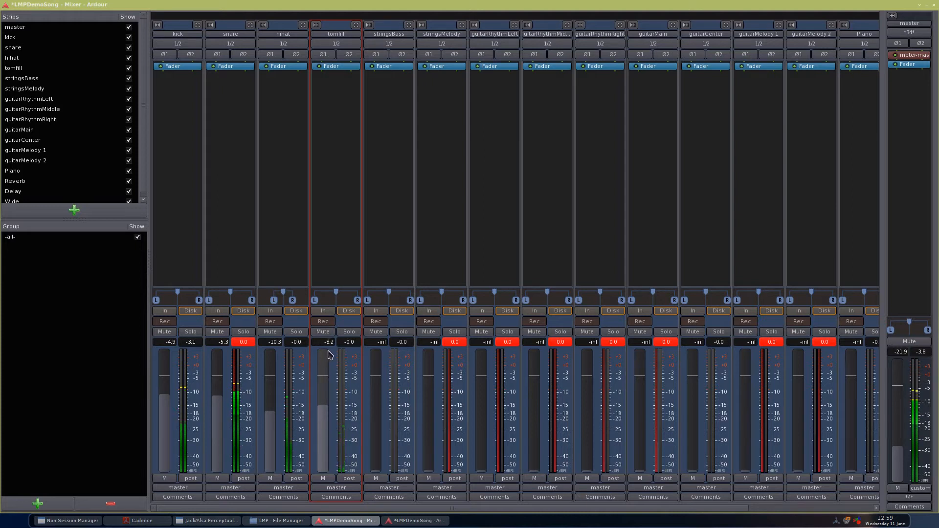
{"action": "left_click_drag", "start_coordinate": [326, 386], "coordinate": [335, 379]}
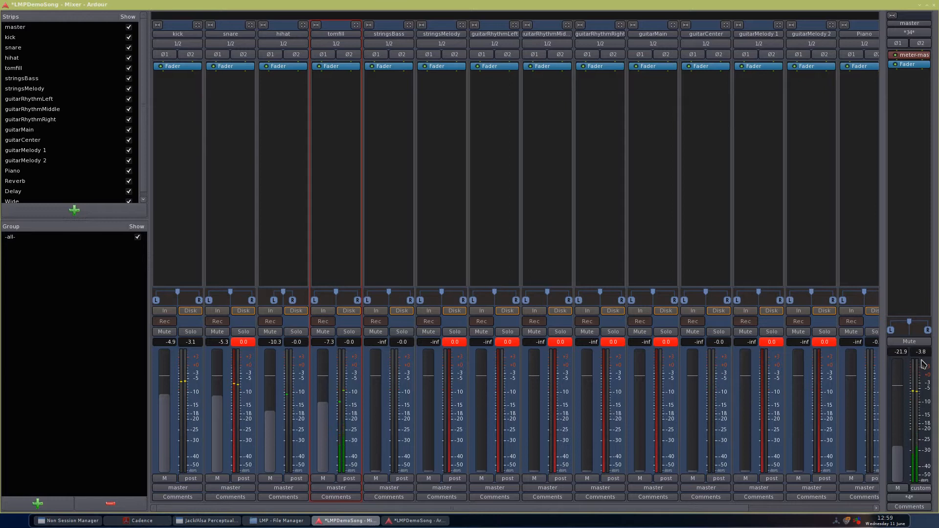
{"action": "key", "text": "alt+e"}
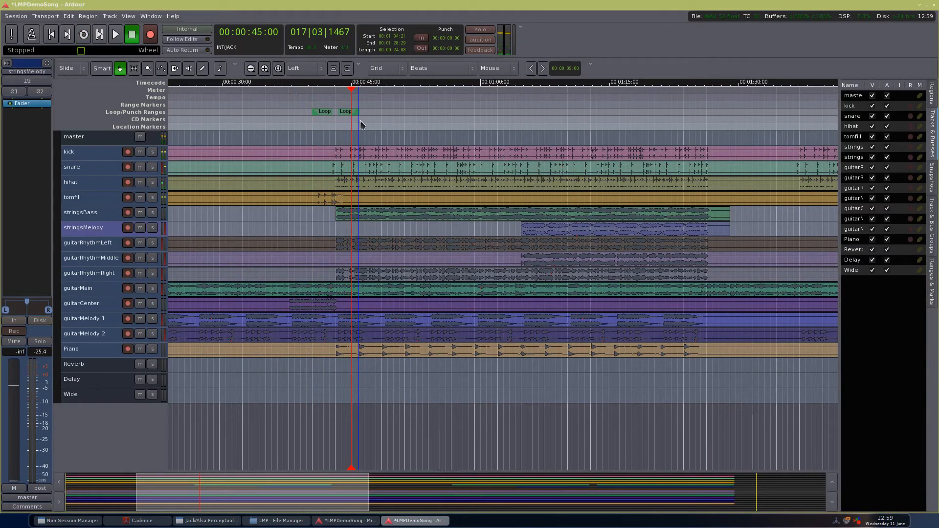
{"action": "key", "text": "ctrl+s"}
Check the drum faders in the mixer and play a few seconds of the drum mix from the current playhead
{"action": "key", "text": "alt+m"}
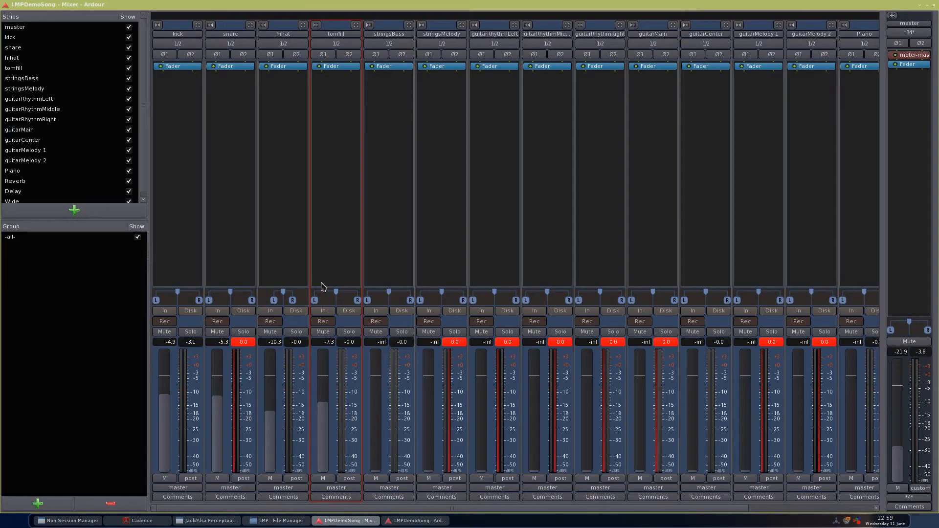
{"action": "key", "text": "alt+m"}
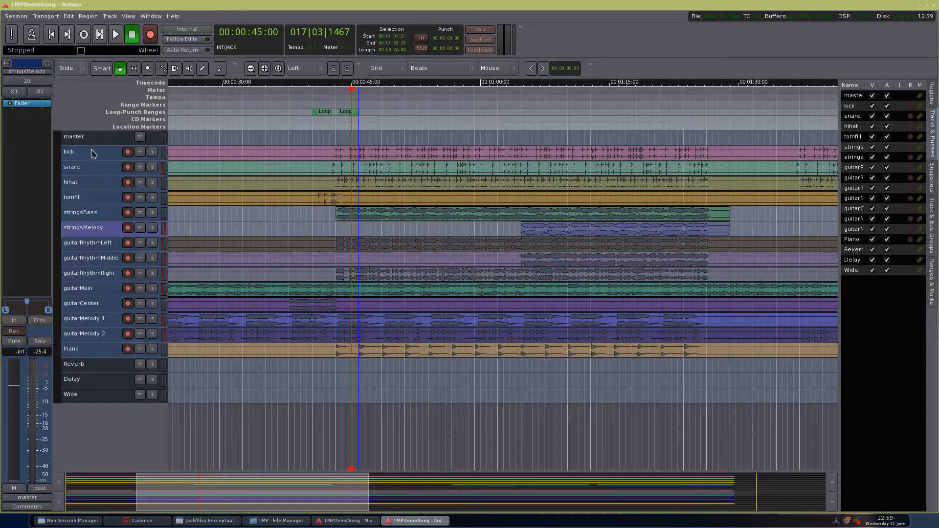
{"action": "key", "text": "space"}
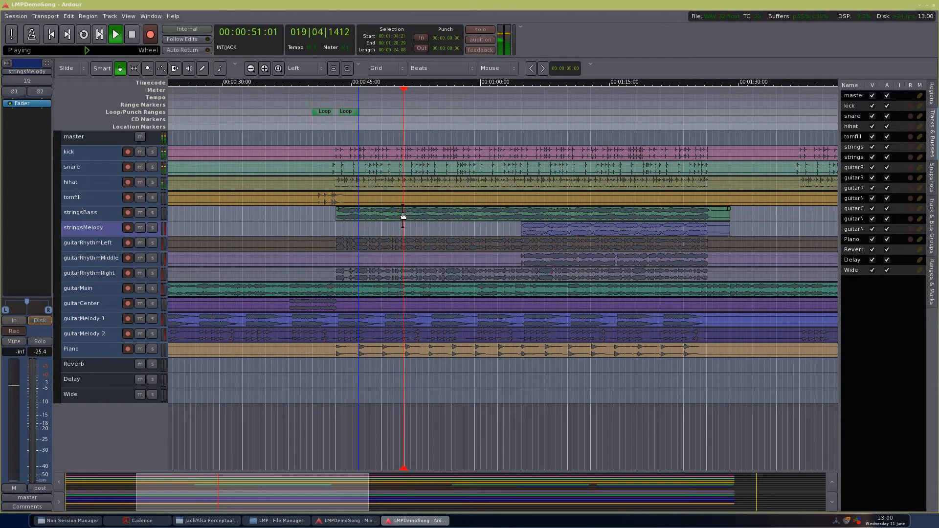
{"action": "key", "text": "space"}
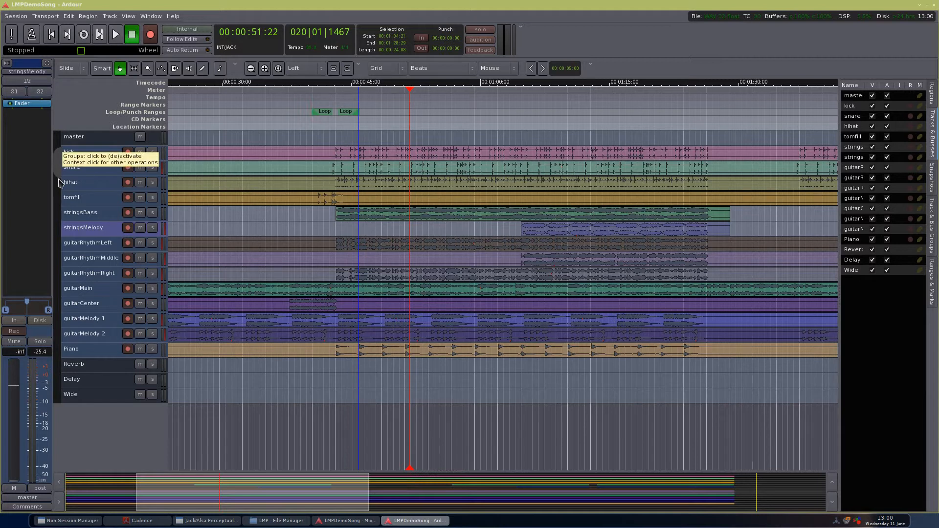
Create a track group named Drums for kick, snare, hihat and tomfill, with relative gain sharing enabled
{"action": "left_click", "coordinate": [62, 210]}
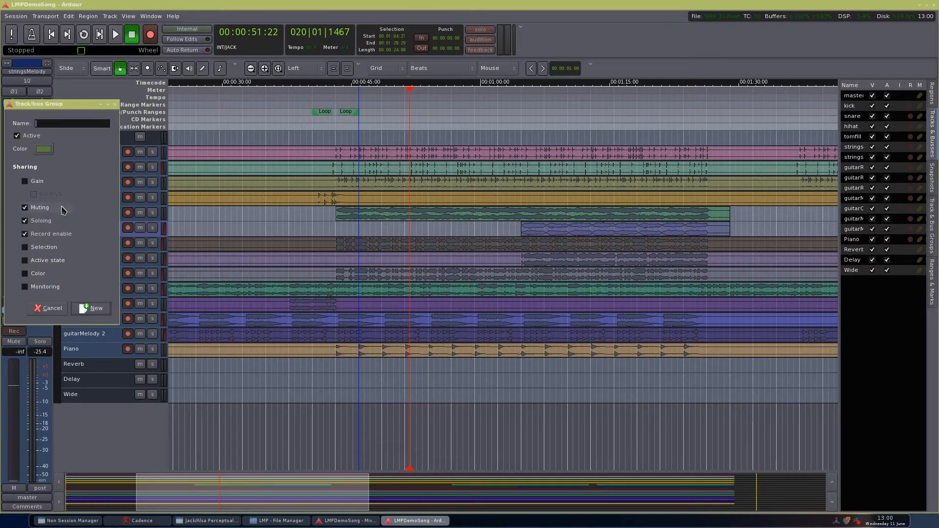
{"action": "left_click_drag", "start_coordinate": [49, 104], "coordinate": [241, 112]}
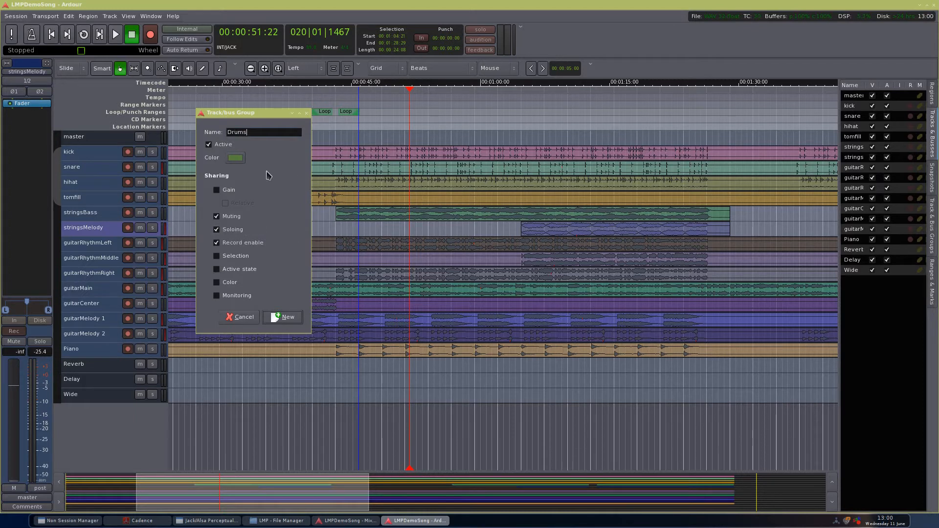
{"action": "left_click", "coordinate": [232, 194]}
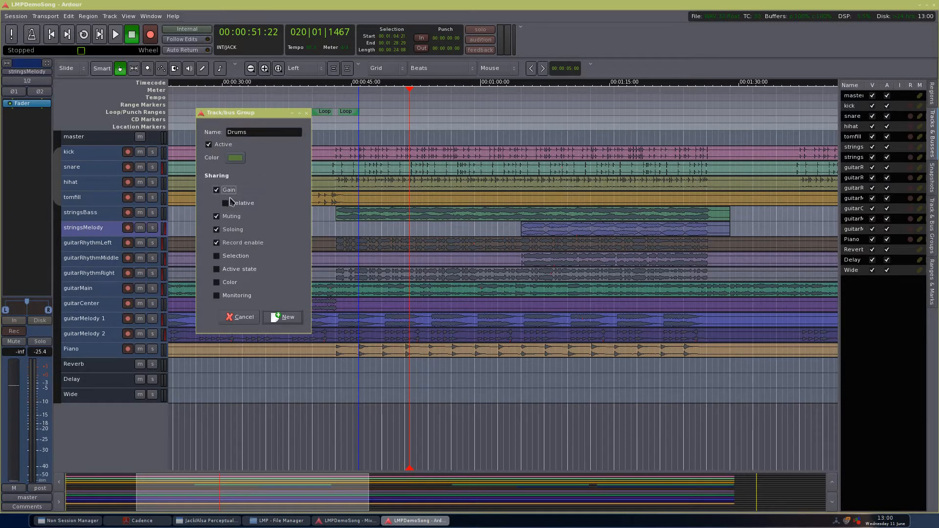
{"action": "left_click", "coordinate": [254, 206]}
{"action": "left_click", "coordinate": [281, 317]}
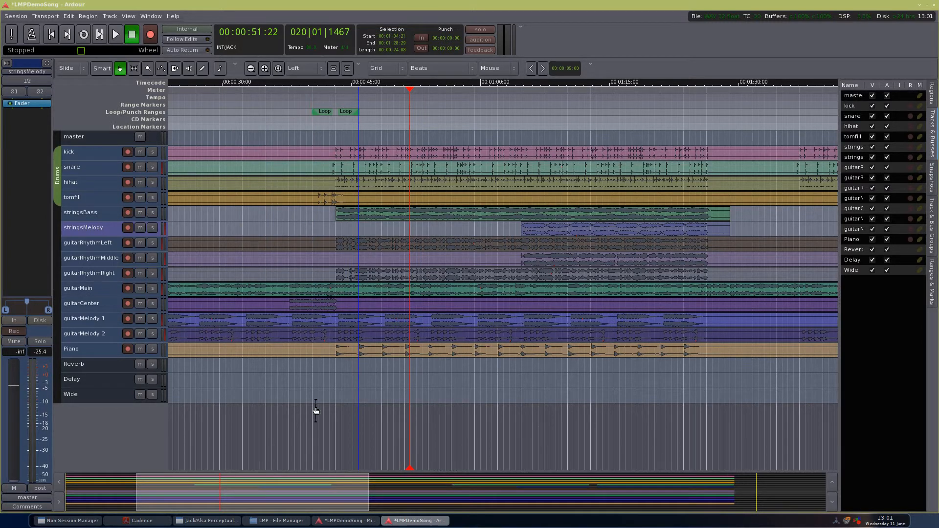
During playback, adjust the grouped drum faders to kick -3.8, snare -4.2, hihat -9.3 and tomfill -6.3 dB, clearing the master peak reading
{"action": "left_click", "coordinate": [349, 522]}
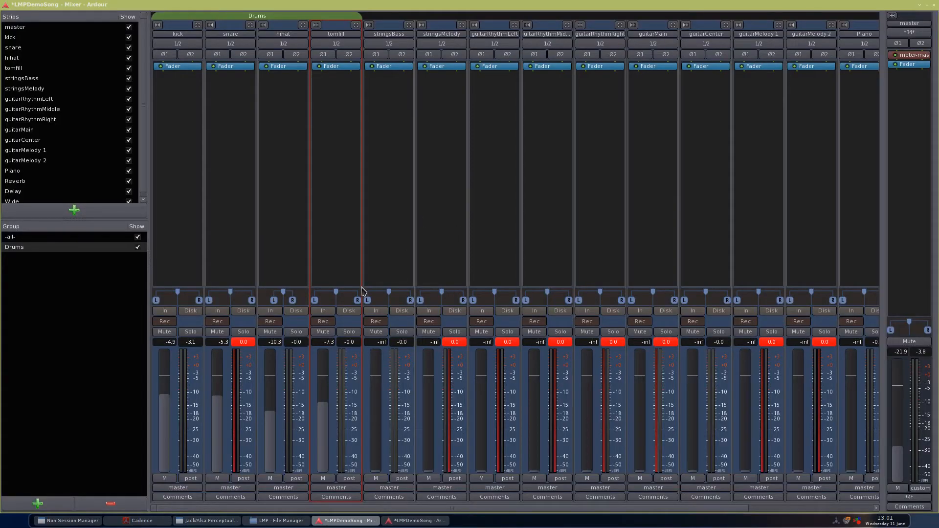
{"action": "key", "text": "space"}
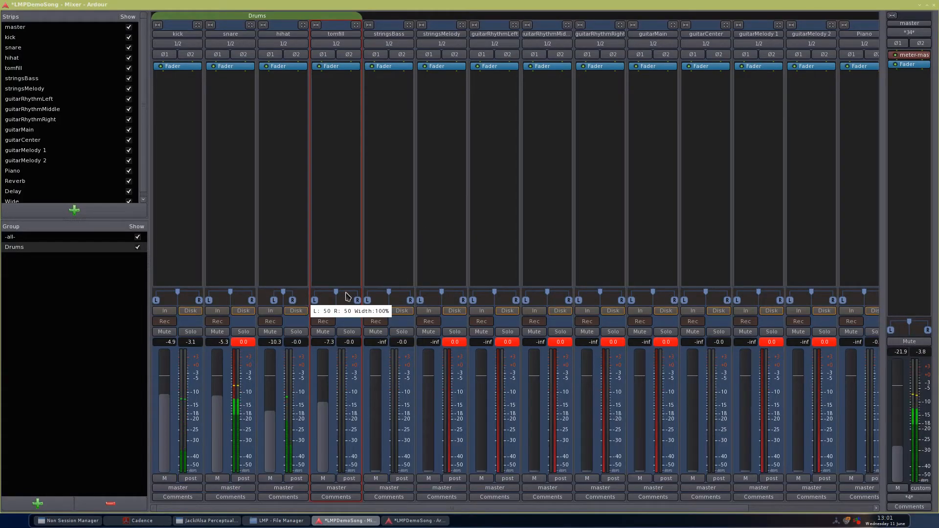
{"action": "scroll", "coordinate": [273, 423], "scroll_direction": "up", "scroll_amount": 2}
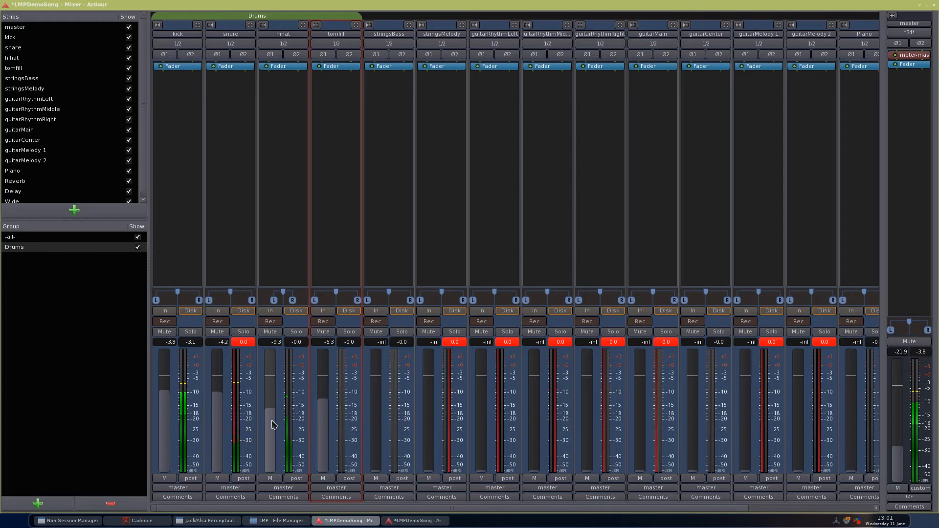
{"action": "mouse_move", "coordinate": [272, 420]}
{"action": "left_mouse_down"}
{"action": "mouse_move", "coordinate": [274, 406]}
{"action": "mouse_move", "coordinate": [268, 417]}
{"action": "left_mouse_up"}
{"action": "left_click", "coordinate": [922, 352]}
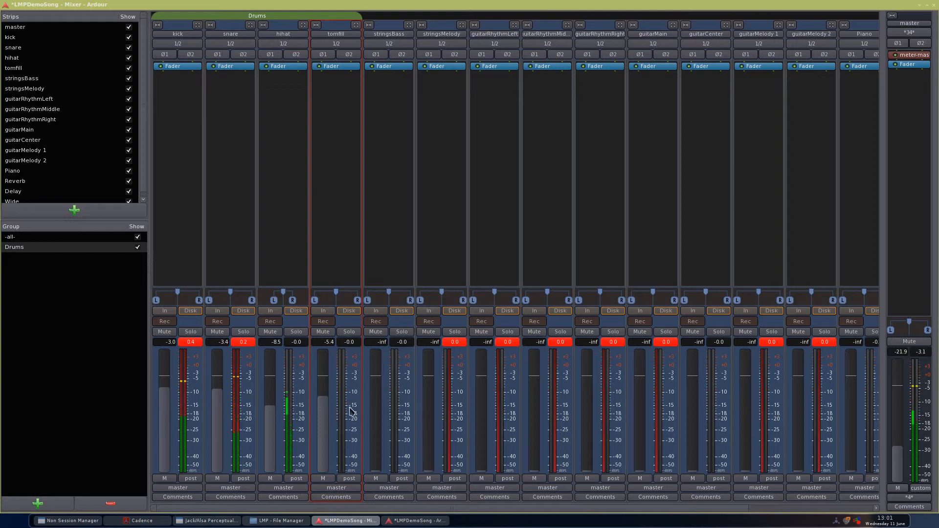
{"action": "scroll", "coordinate": [272, 398], "scroll_direction": "down", "scroll_amount": 2}
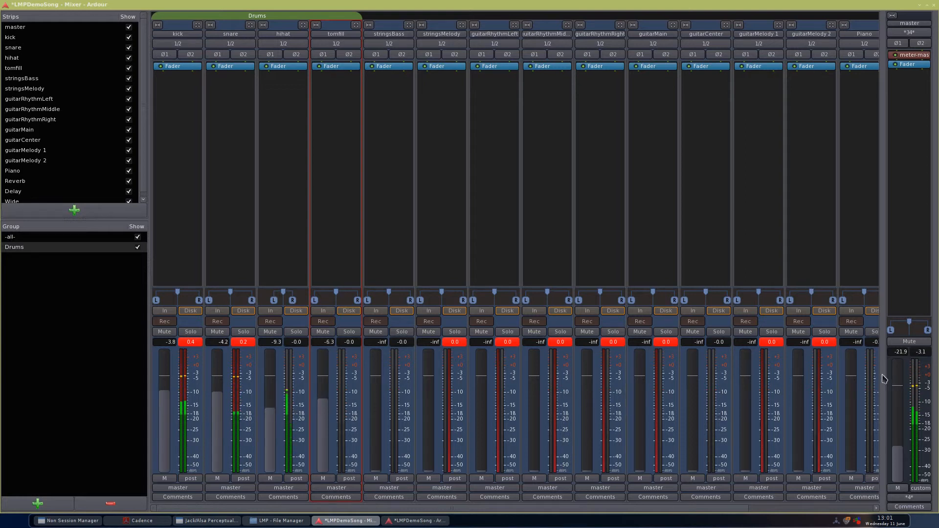
{"action": "left_click", "coordinate": [921, 355]}
Toggle the Drums group off and back on while auditioning the drums from 00:00:42:14, and save the session
{"action": "left_click", "coordinate": [286, 19]}
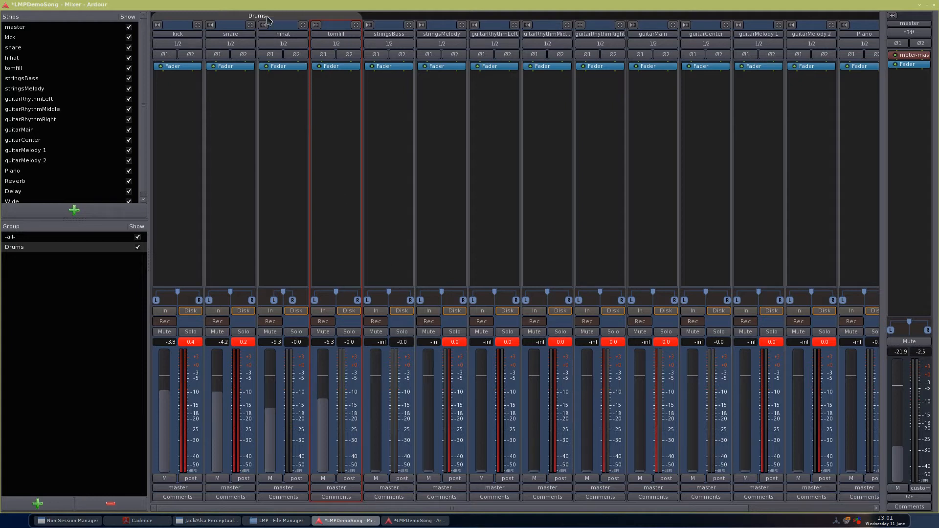
{"action": "key", "text": "alt+e"}
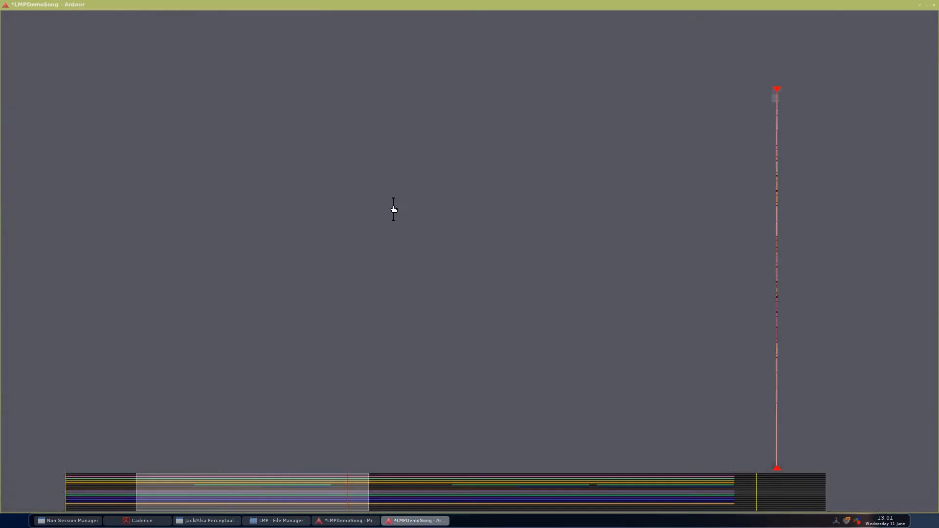
{"action": "left_click", "coordinate": [331, 91]}
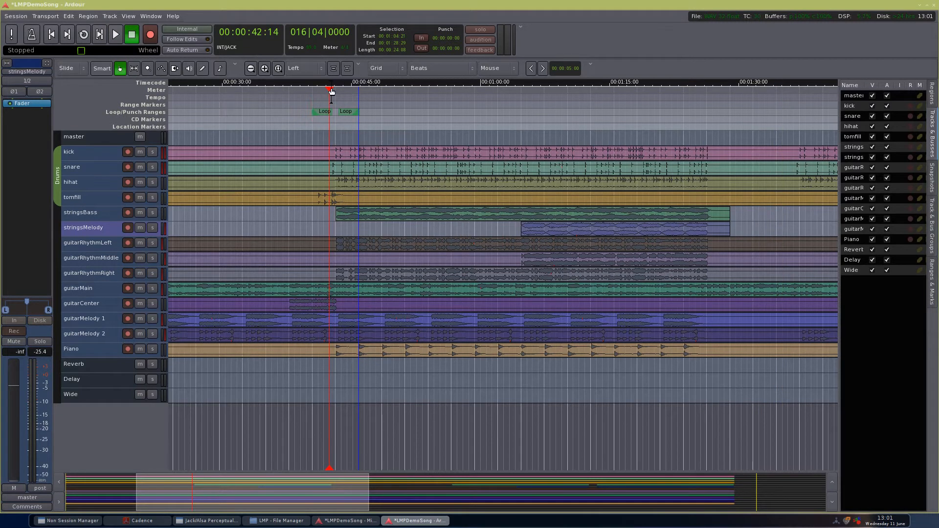
{"action": "key", "text": "space"}
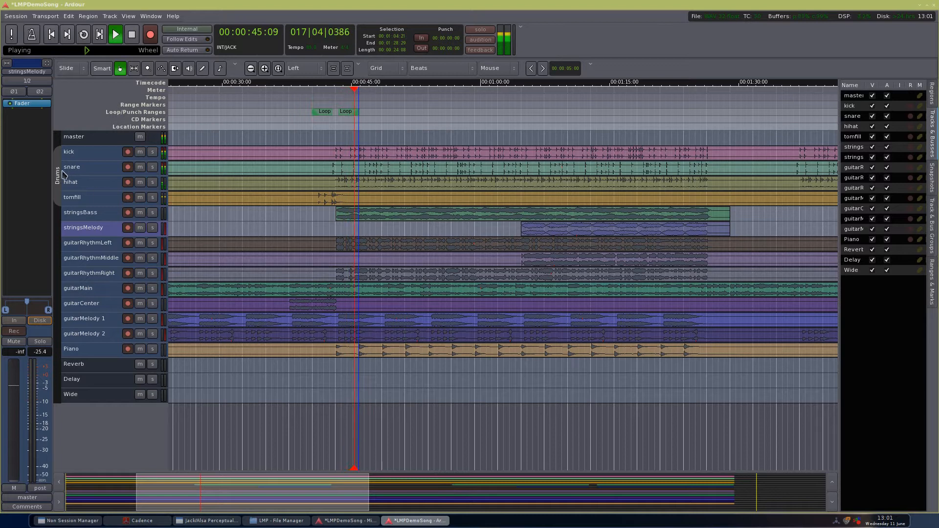
{"action": "key", "text": "space"}
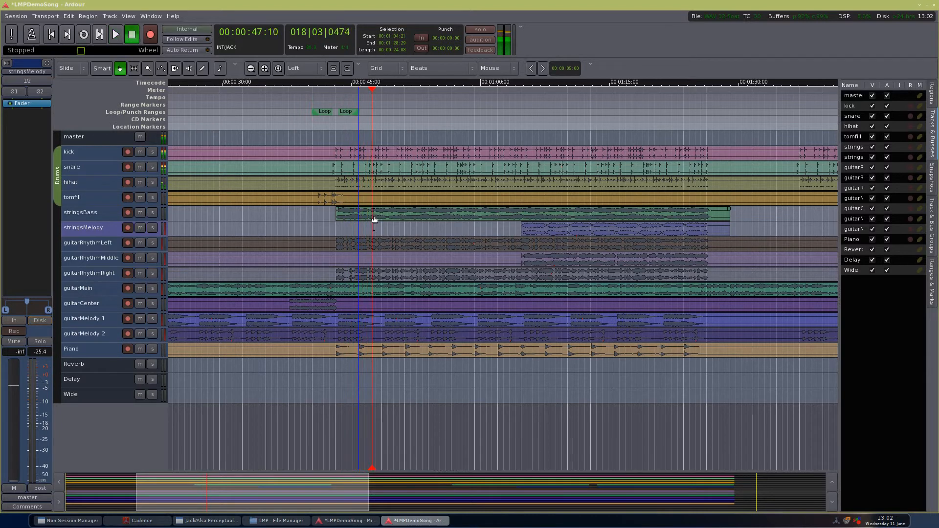
{"action": "key", "text": "ctrl+s"}
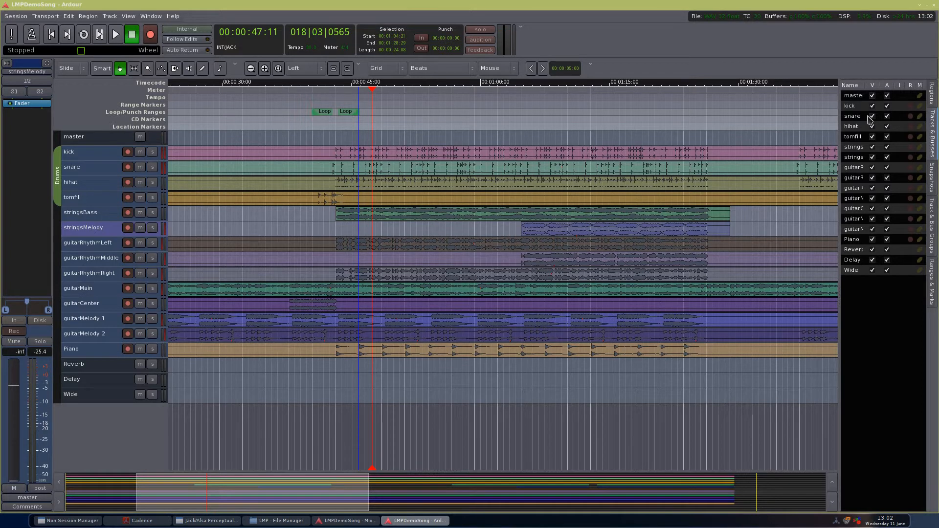
Move hihat below guitarMelody 2 and tomfill below Reverb in the track list, and try to bring them together with Collect Group
{"action": "left_click_drag", "start_coordinate": [856, 128], "coordinate": [861, 235]}
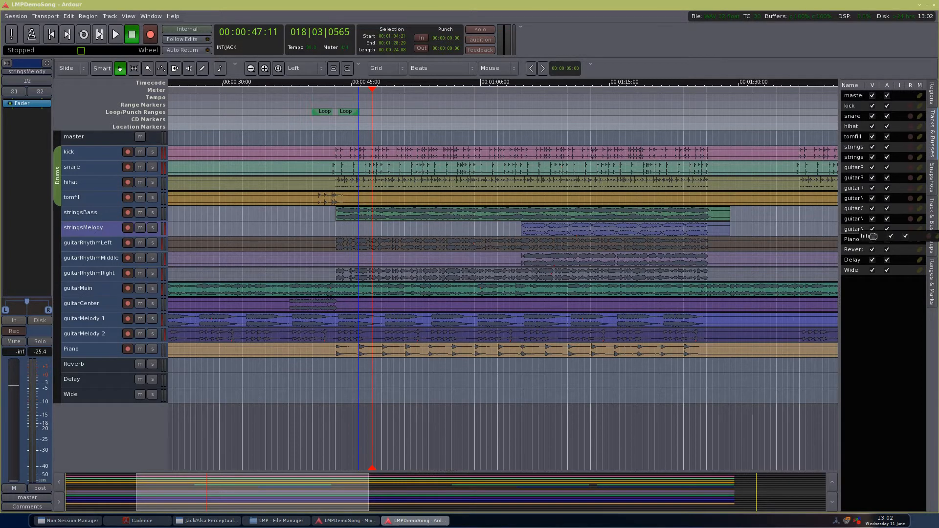
{"action": "left_click_drag", "start_coordinate": [858, 128], "coordinate": [870, 252]}
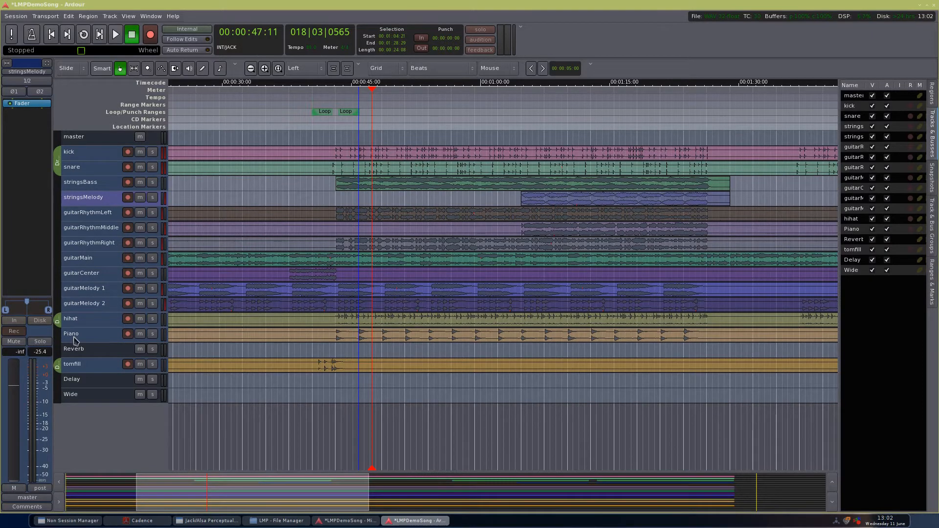
{"action": "right_click", "coordinate": [58, 163]}
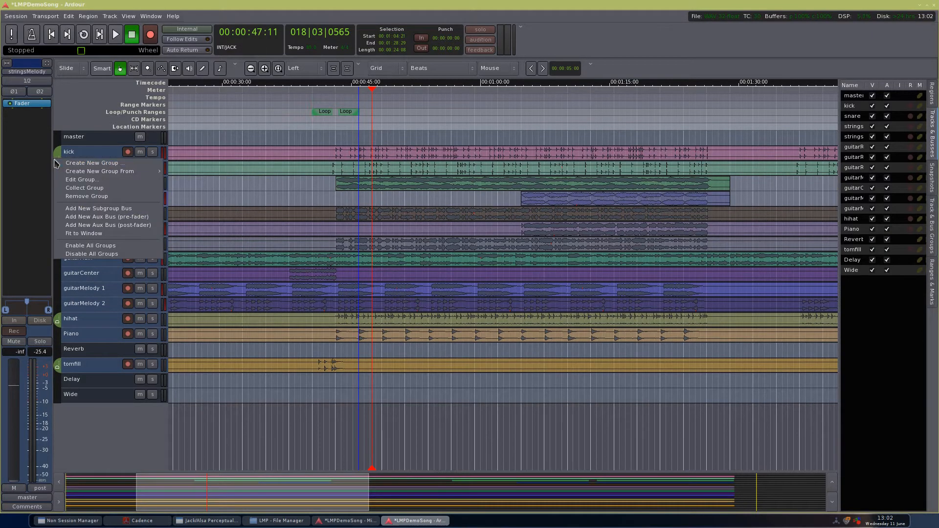
{"action": "left_click", "coordinate": [89, 189]}
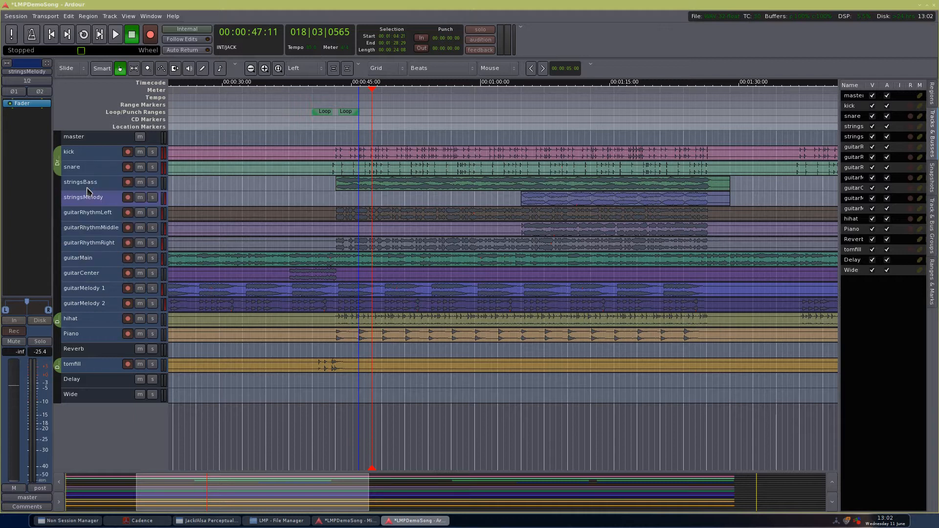
{"action": "right_click", "coordinate": [57, 164]}
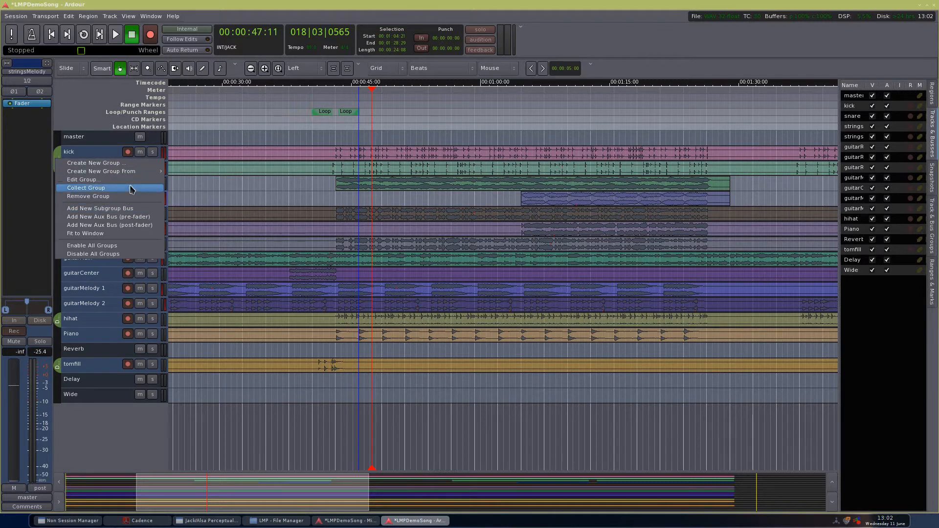
{"action": "left_click", "coordinate": [132, 189]}
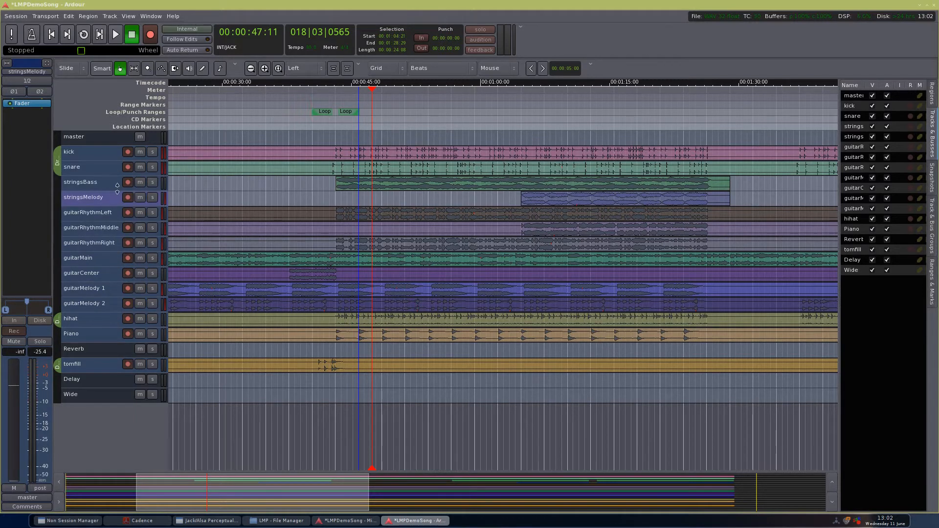
Reorder the track list so hihat follows snare and tomfill follows hihat, and check the strip order in the mixer
{"action": "left_click_drag", "start_coordinate": [861, 223], "coordinate": [857, 126]}
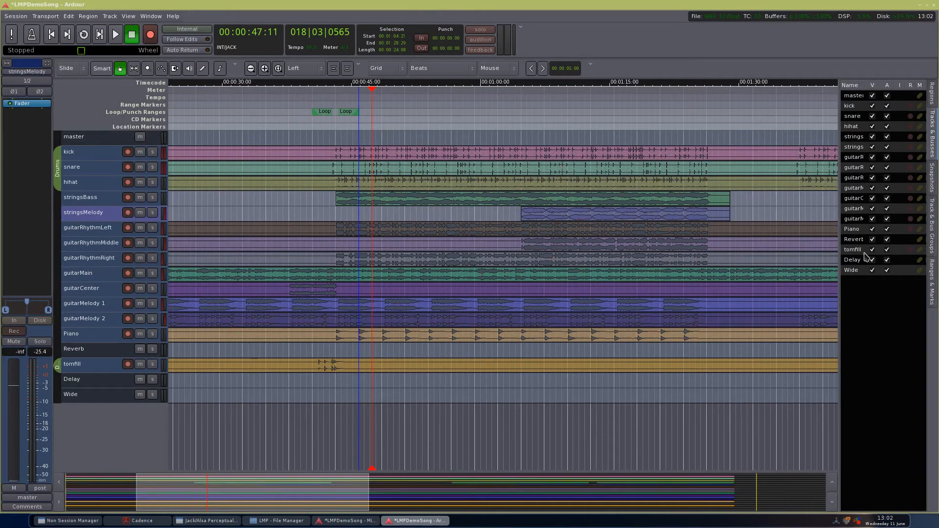
{"action": "left_click_drag", "start_coordinate": [866, 255], "coordinate": [885, 139]}
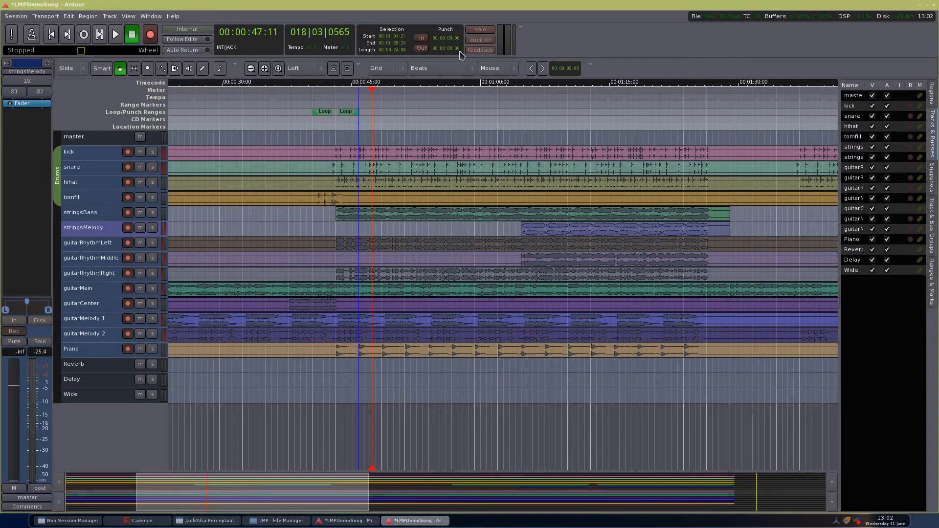
{"action": "key", "text": "alt+m"}
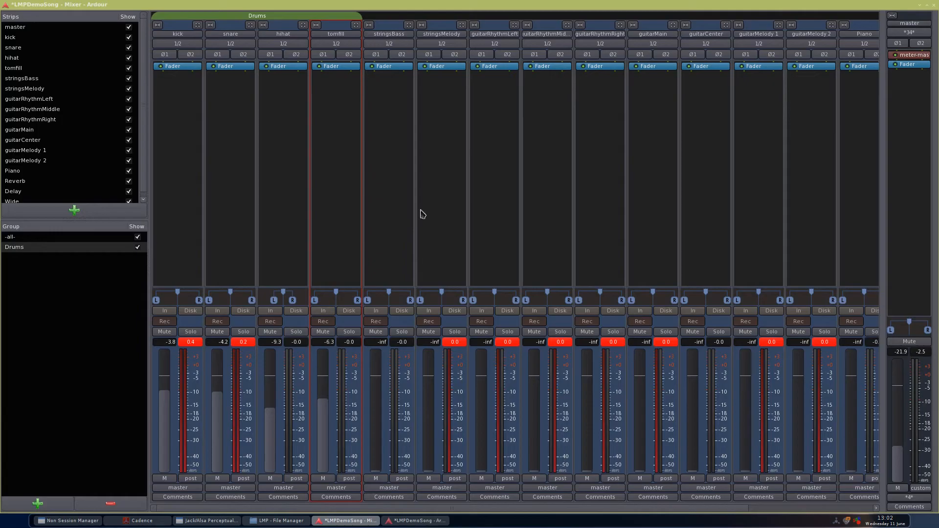
{"action": "key", "text": "alt+m"}
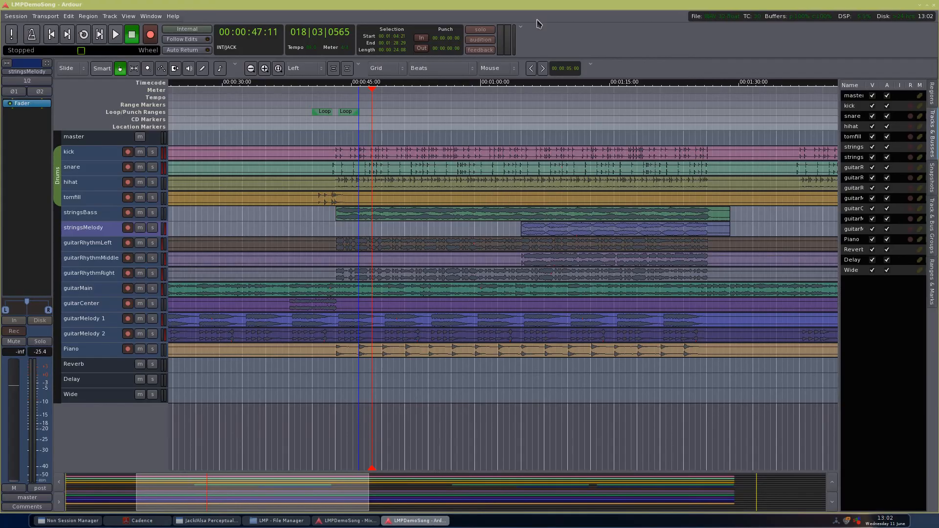
Start playback from 00:00:39:23 and raise the guitarMain fader to -12.3 dB against the drums
{"action": "left_click", "coordinate": [342, 108]}
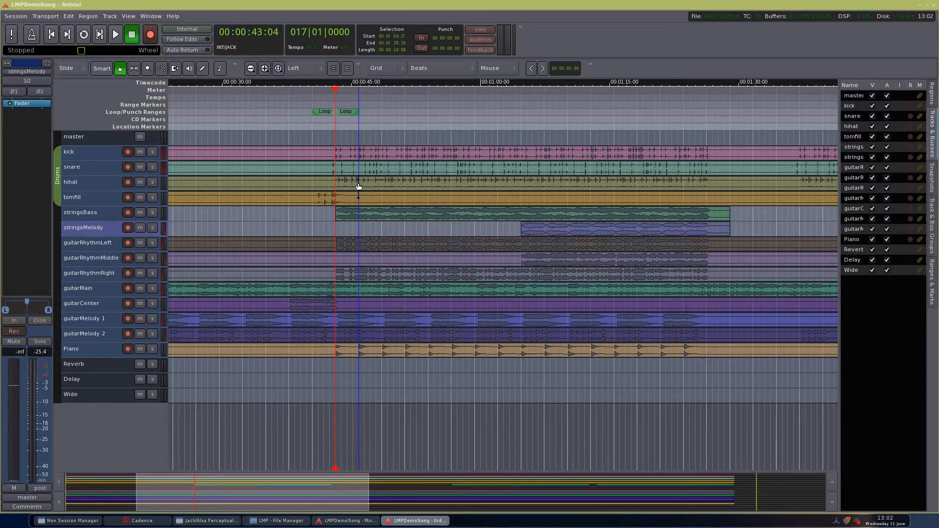
{"action": "left_click", "coordinate": [85, 293]}
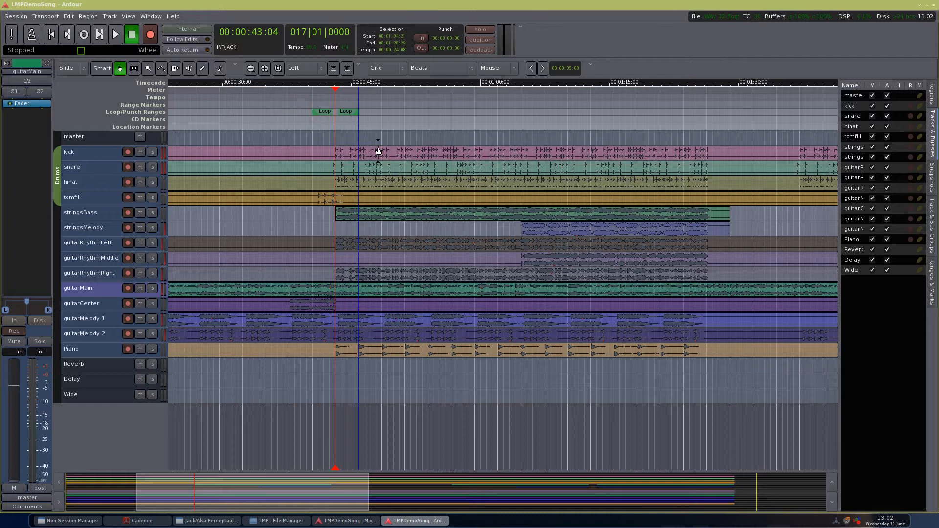
{"action": "left_click_drag", "start_coordinate": [327, 96], "coordinate": [306, 98]}
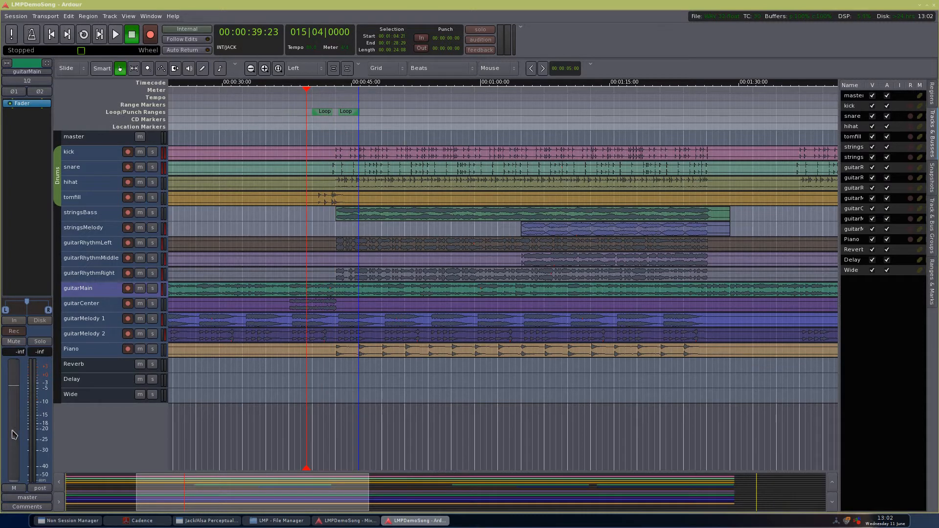
{"action": "key", "text": "space"}
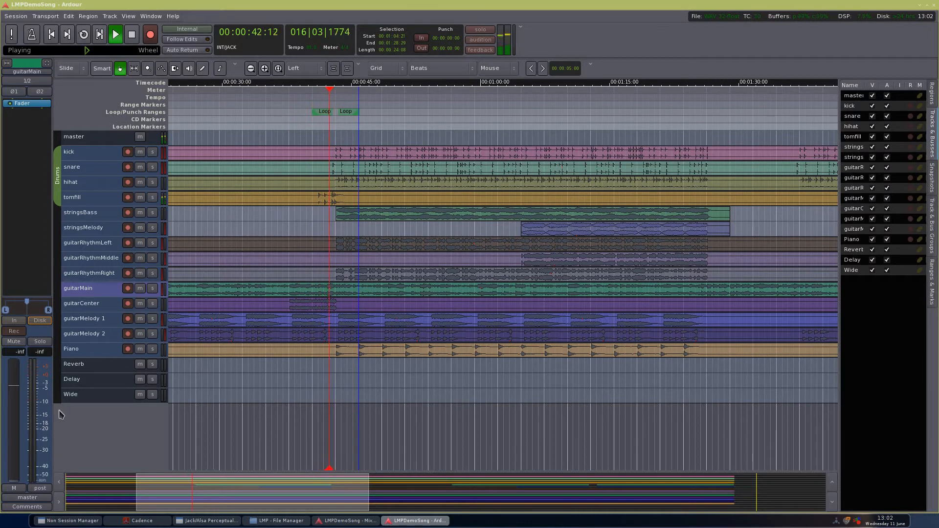
{"action": "left_click_drag", "start_coordinate": [23, 428], "coordinate": [13, 379]}
{"action": "mouse_move", "coordinate": [15, 423]}
{"action": "left_mouse_down"}
{"action": "mouse_move", "coordinate": [13, 395]}
{"action": "mouse_move", "coordinate": [14, 422]}
{"action": "left_mouse_up"}
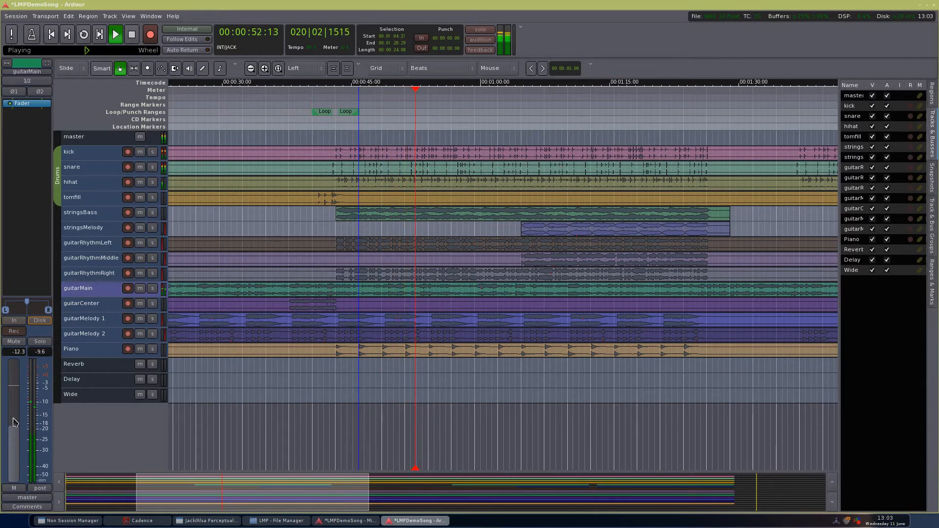
Fine-tune the guitarMain fader to -8.7 dB in the mixer while the song plays
{"action": "left_click", "coordinate": [347, 521]}
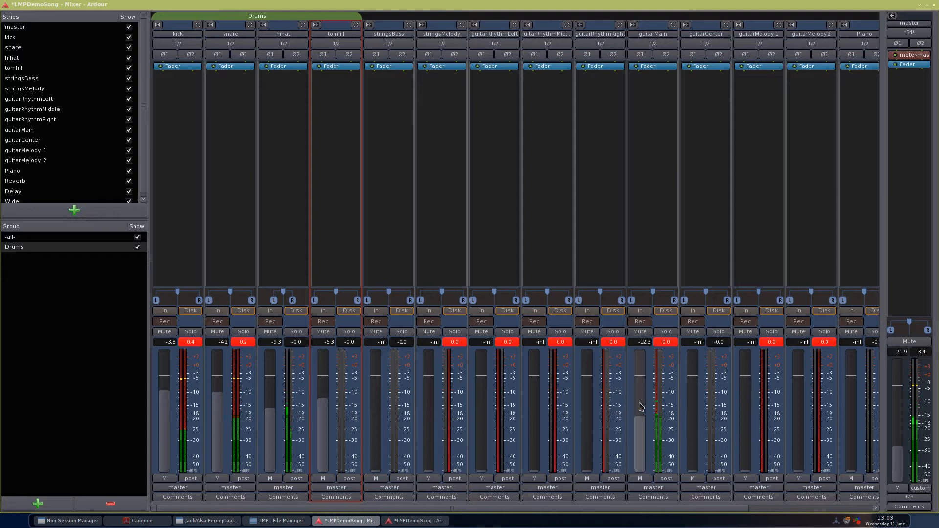
{"action": "scroll", "coordinate": [642, 406], "scroll_direction": "up", "scroll_amount": 1}
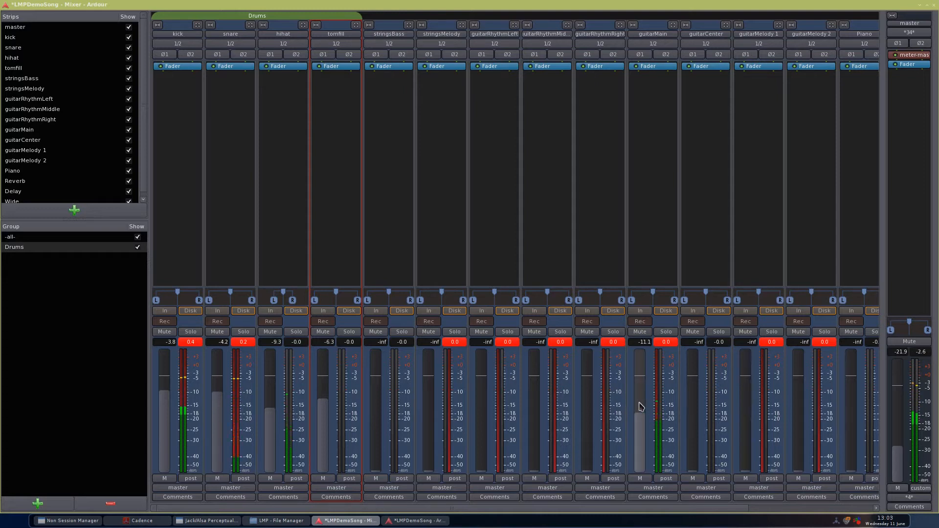
{"action": "scroll", "coordinate": [642, 407], "scroll_direction": "up", "scroll_amount": 6}
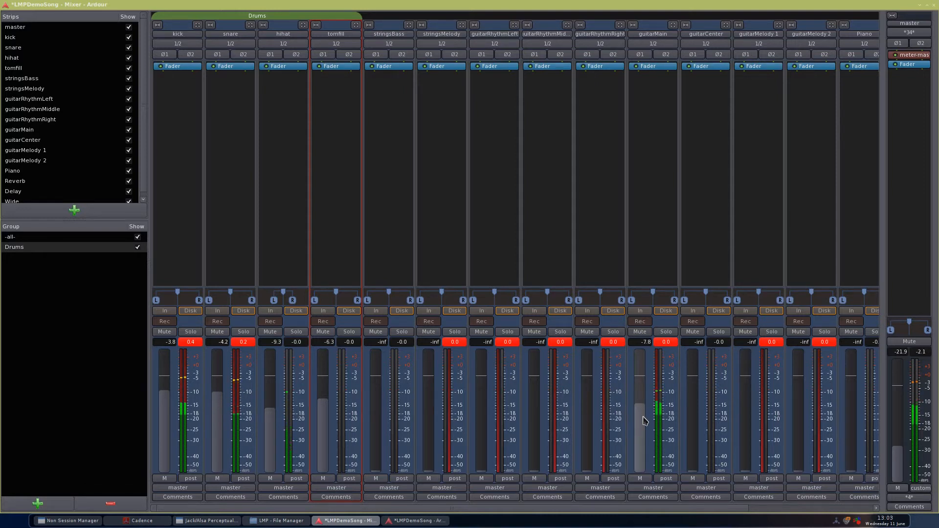
{"action": "left_click_drag", "start_coordinate": [644, 408], "coordinate": [645, 425]}
{"action": "left_click_drag", "start_coordinate": [639, 416], "coordinate": [639, 414]}
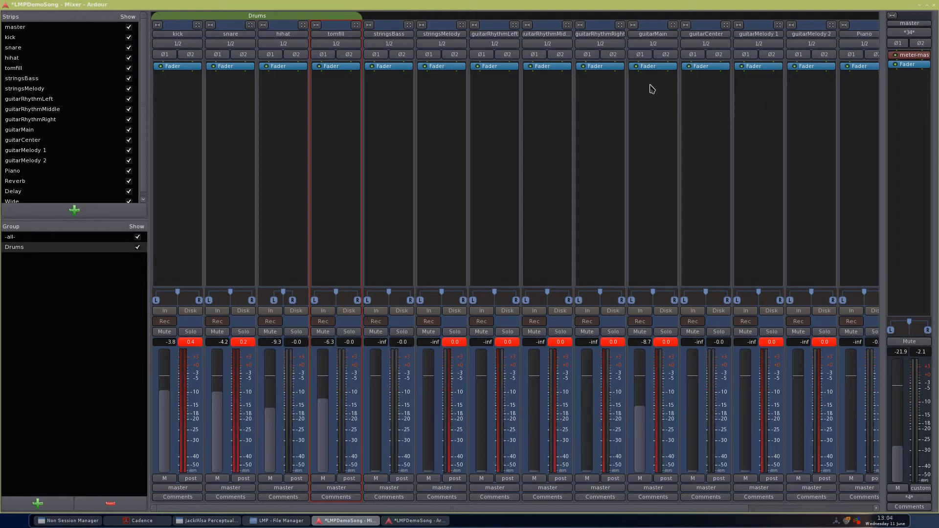
Add post-fader aux sends to the Reverb, Delay and Wide buses on the guitarMain strip
{"action": "right_click", "coordinate": [652, 88]}
{"action": "mouse_move", "coordinate": [683, 114]}
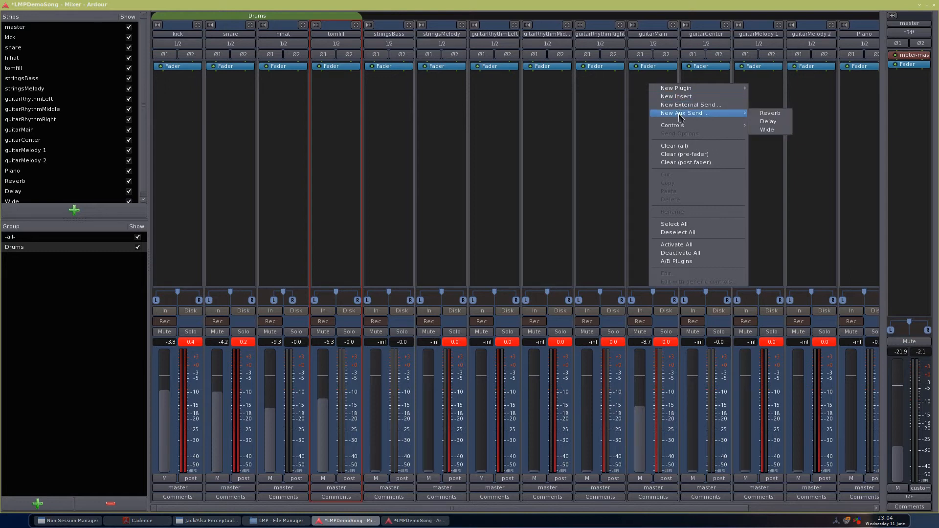
{"action": "left_click", "coordinate": [771, 114]}
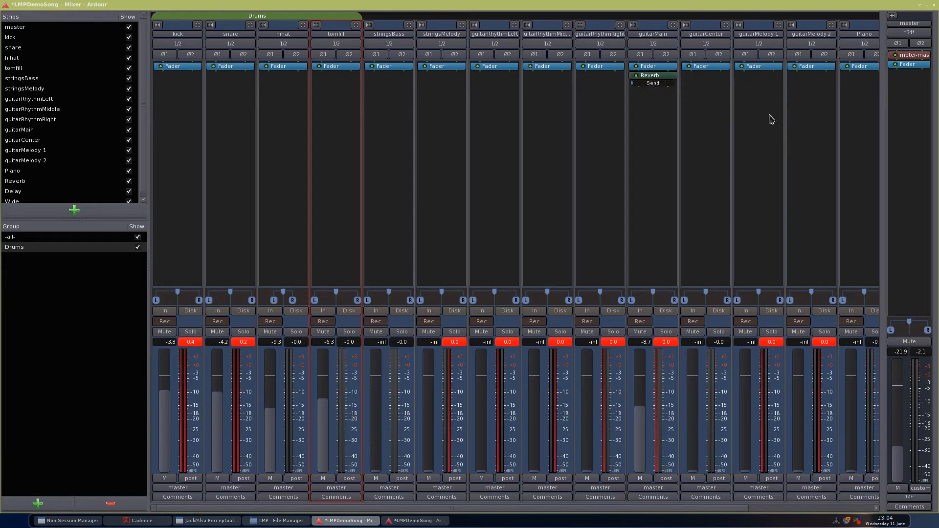
{"action": "right_click", "coordinate": [648, 111]}
{"action": "mouse_move", "coordinate": [694, 138]}
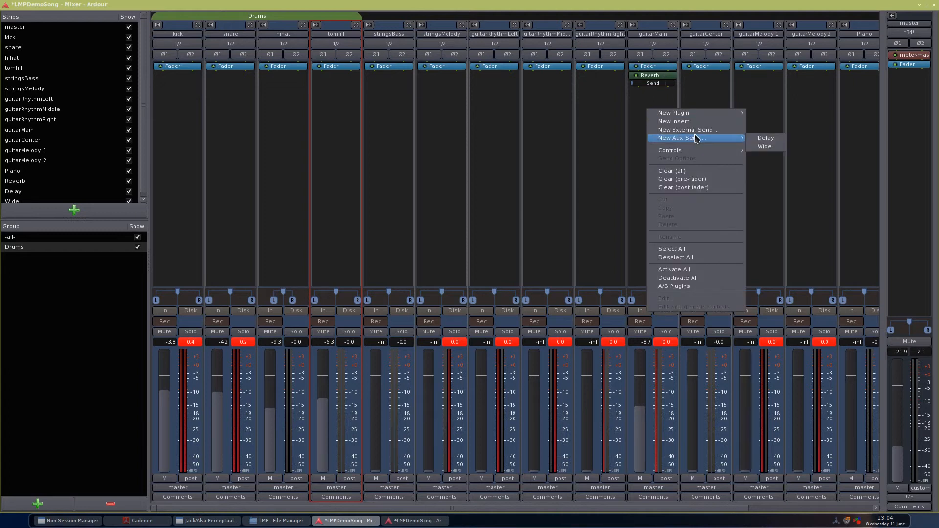
{"action": "left_click", "coordinate": [761, 139]}
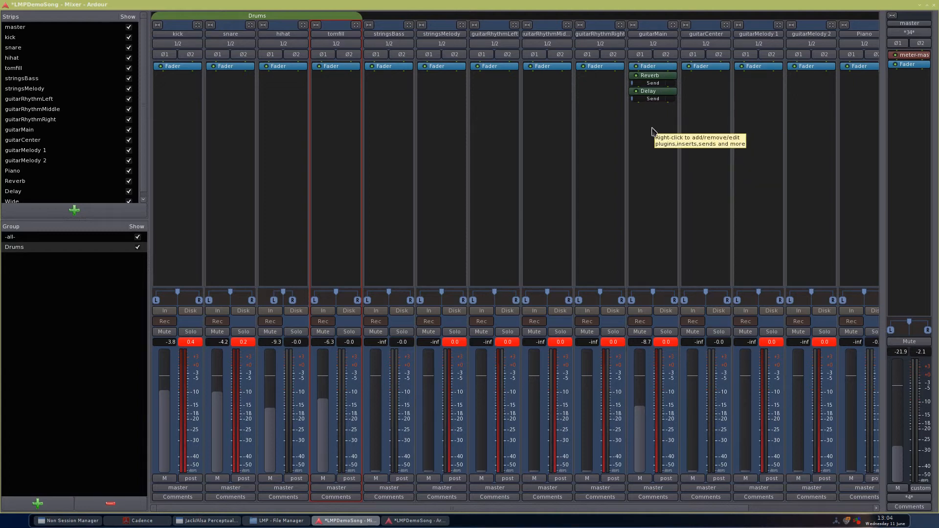
{"action": "right_click", "coordinate": [652, 132]}
{"action": "mouse_move", "coordinate": [711, 156]}
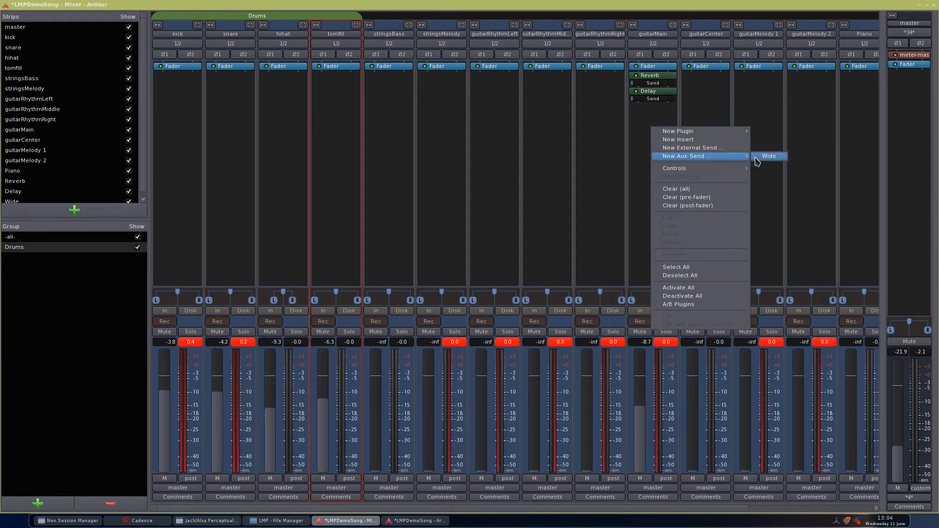
{"action": "left_click", "coordinate": [758, 160]}
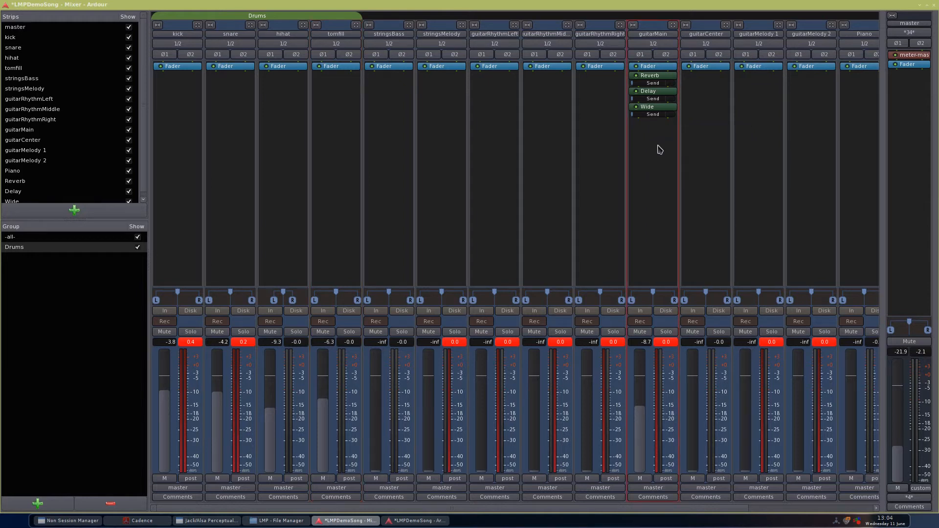
Play from bar 17 in the editor and try out a raised Reverb send level on guitarMain
{"action": "key", "text": "alt+e"}
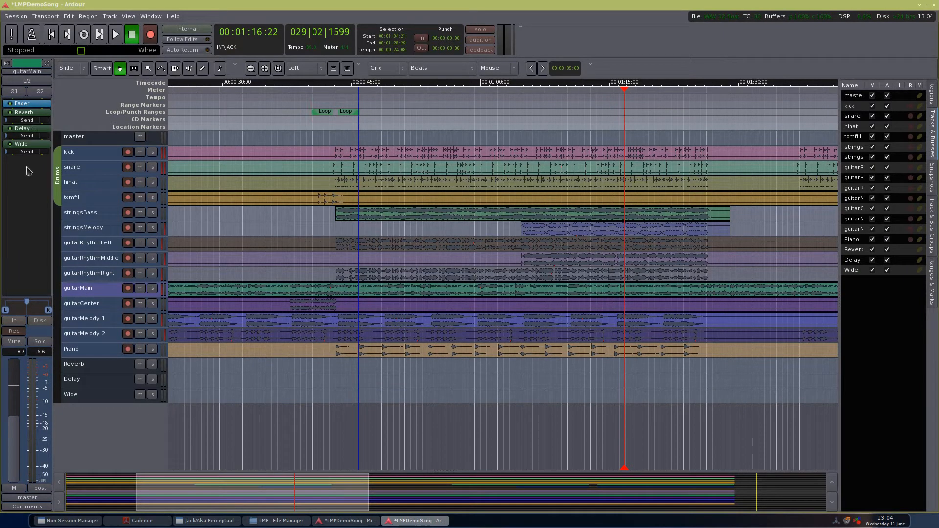
{"action": "left_click", "coordinate": [335, 91]}
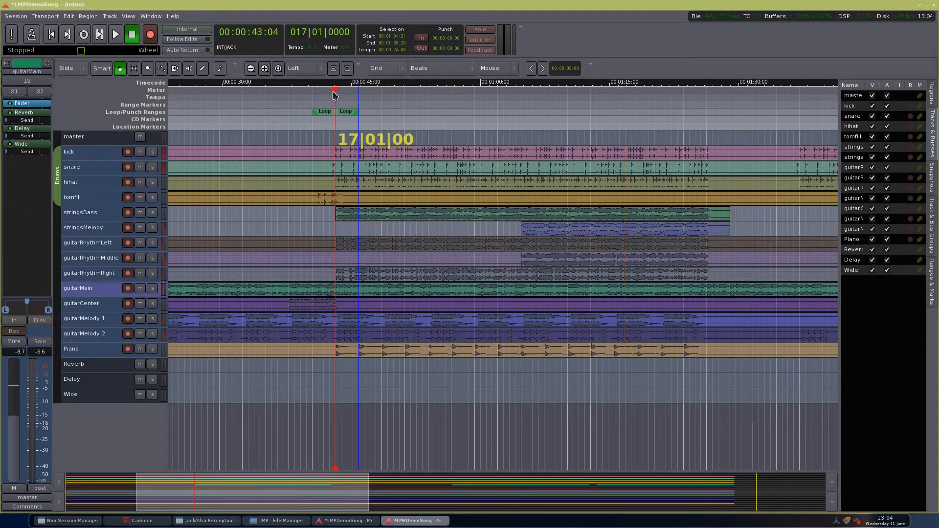
{"action": "mouse_move", "coordinate": [27, 126]}
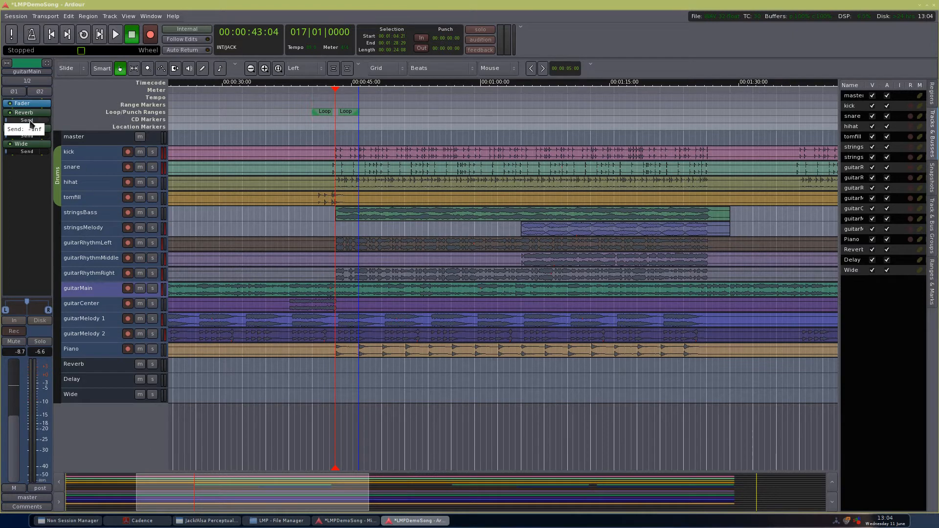
{"action": "key", "text": "space"}
{"action": "left_click_drag", "start_coordinate": [31, 123], "coordinate": [68, 128]}
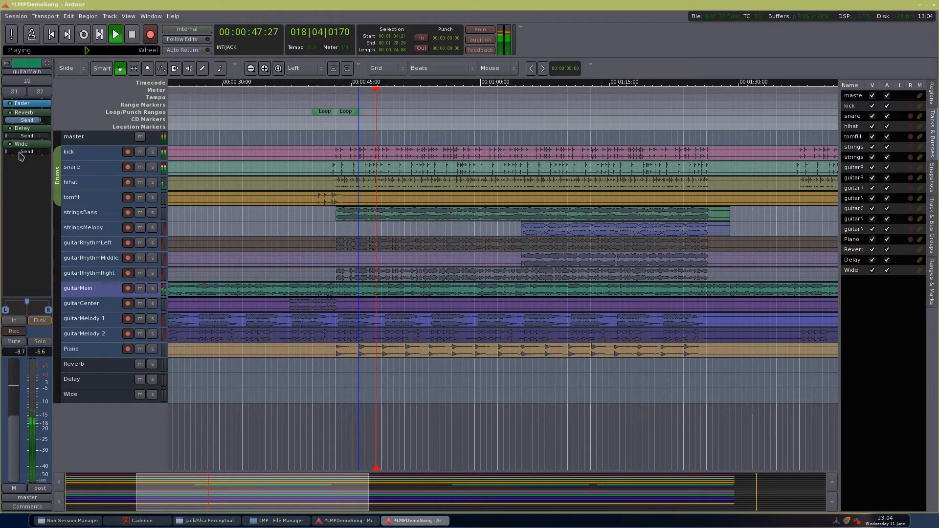
Raise the Reverb bus fader to 0.1 dB, look at its Roomy plugin settings, and save the session
{"action": "left_click", "coordinate": [112, 370]}
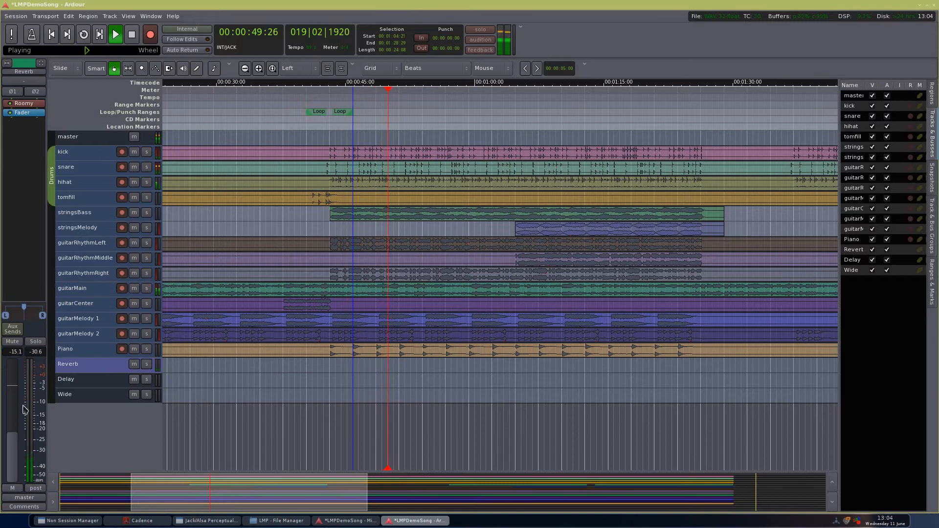
{"action": "left_click_drag", "start_coordinate": [14, 407], "coordinate": [18, 377]}
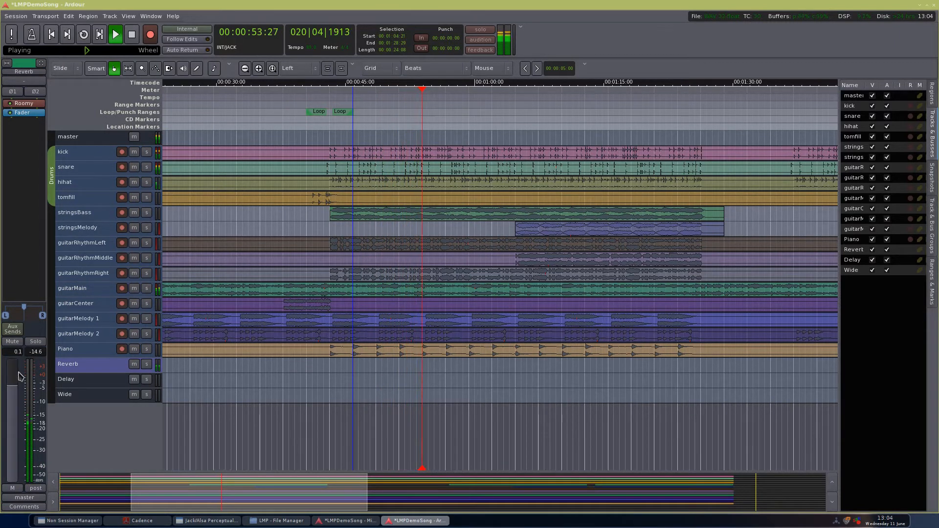
{"action": "double_click", "coordinate": [31, 103]}
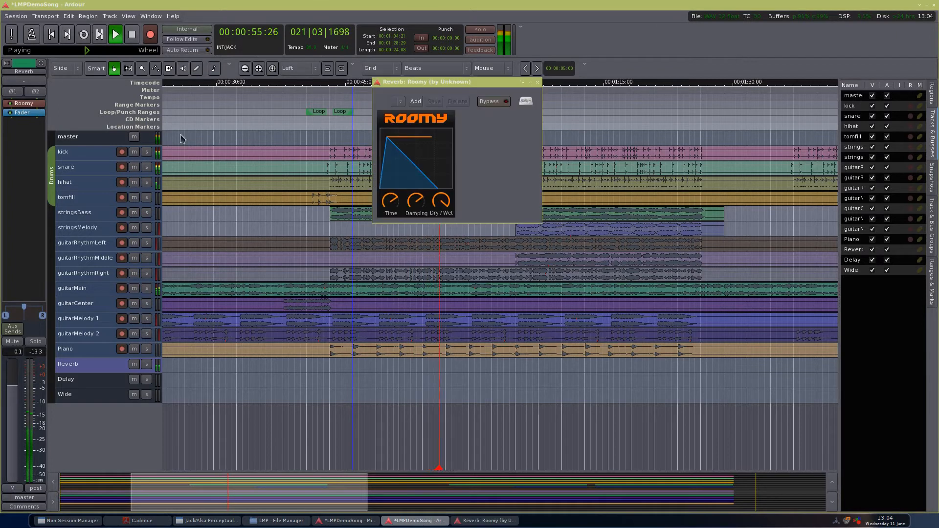
{"action": "left_click", "coordinate": [536, 82]}
{"action": "key", "text": "ctrl+s"}
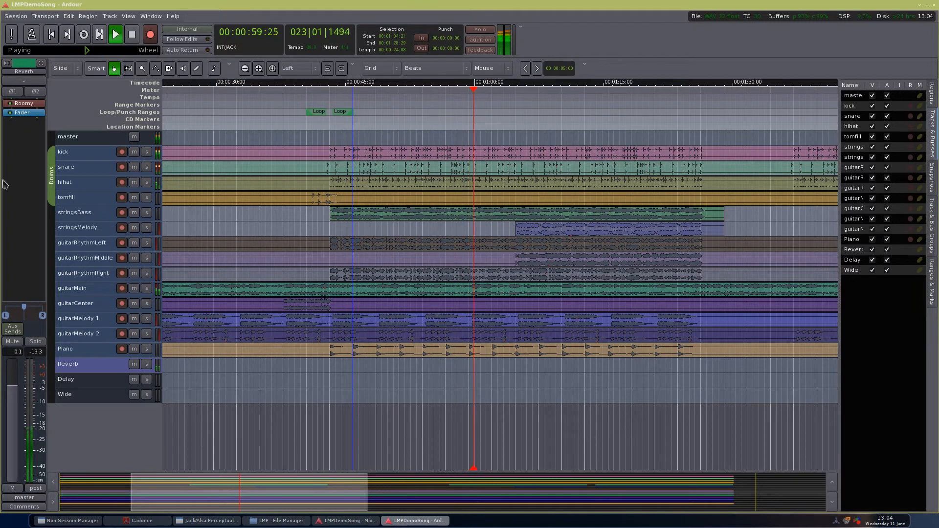
Raise the Delay bus fader to -0.2 dB and the Wide bus fader to 0 dB
{"action": "left_click", "coordinate": [81, 381]}
{"action": "left_click_drag", "start_coordinate": [10, 449], "coordinate": [10, 407]}
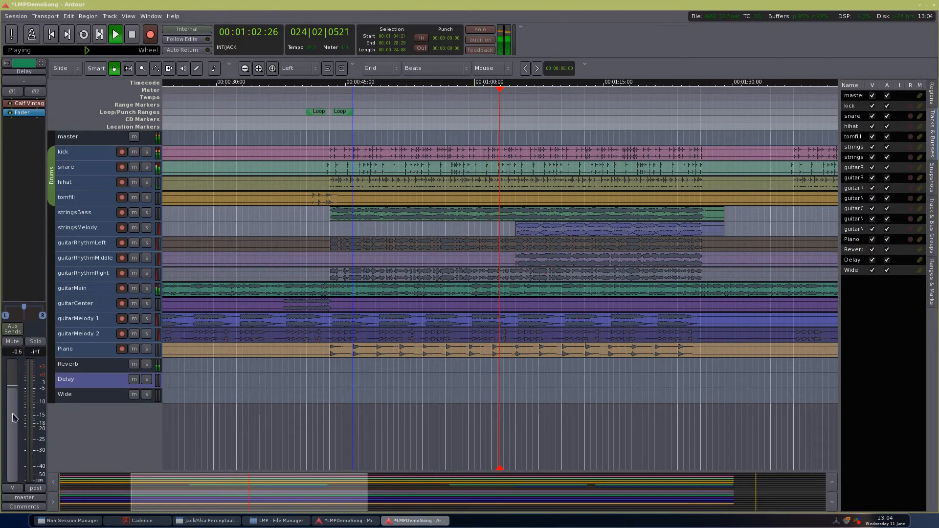
{"action": "left_click", "coordinate": [81, 397]}
{"action": "left_click_drag", "start_coordinate": [20, 417], "coordinate": [20, 419]}
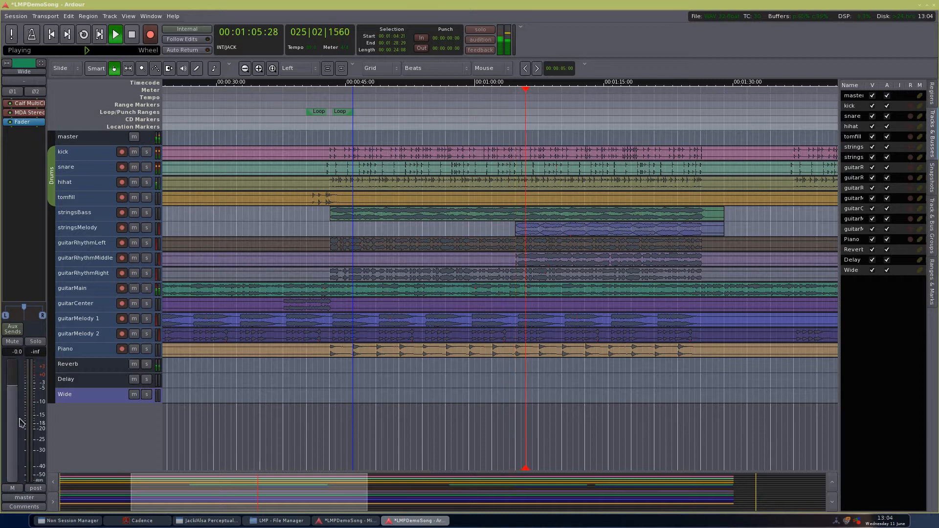
Stop playback and review the guitarMain sends and the strips of the Delay, Wide and Reverb buses
{"action": "left_click", "coordinate": [82, 287]}
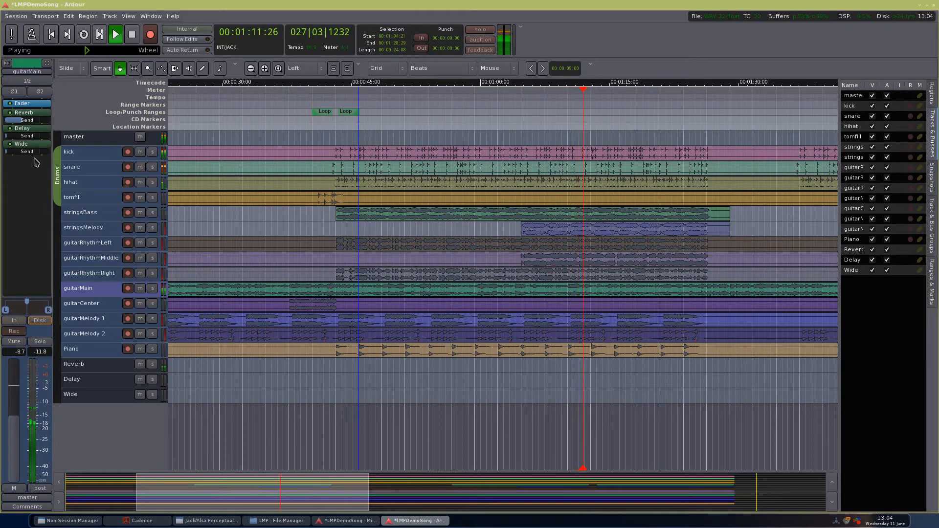
{"action": "key", "text": "space"}
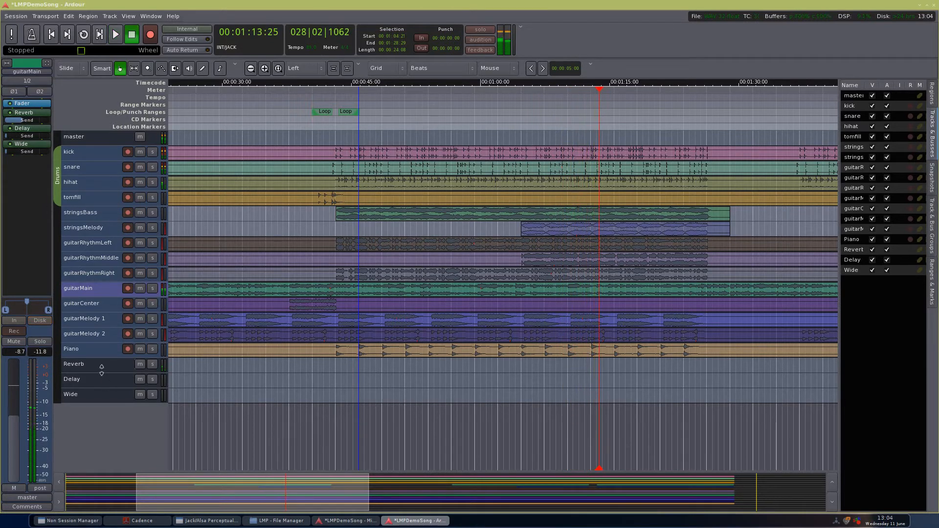
{"action": "left_click", "coordinate": [91, 380]}
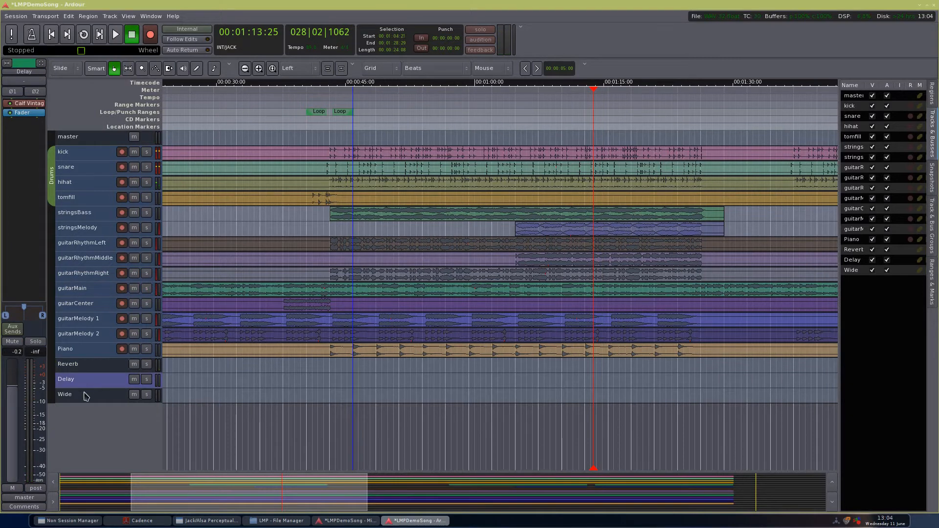
{"action": "left_click", "coordinate": [86, 396]}
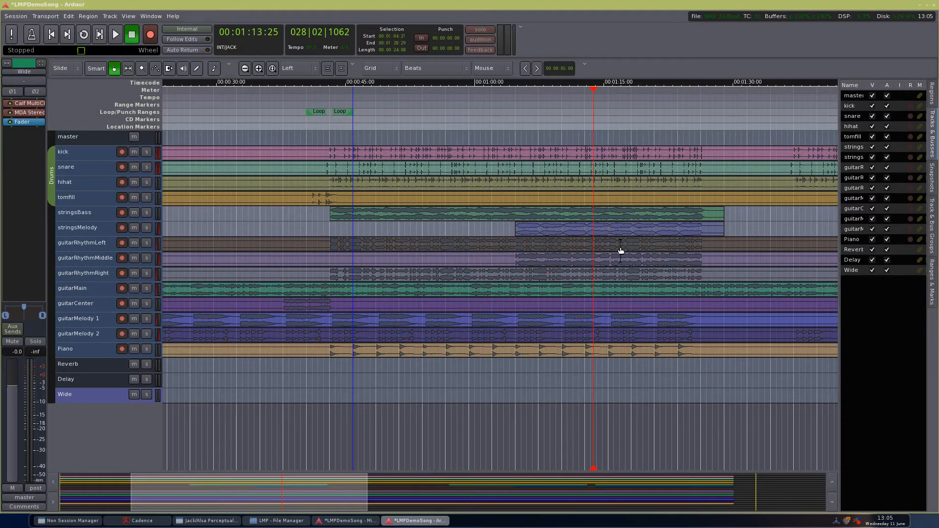
{"action": "left_click", "coordinate": [73, 382]}
{"action": "left_click", "coordinate": [82, 366]}
{"action": "left_click", "coordinate": [77, 397]}
{"action": "left_click", "coordinate": [80, 381]}
{"action": "left_click", "coordinate": [82, 367]}
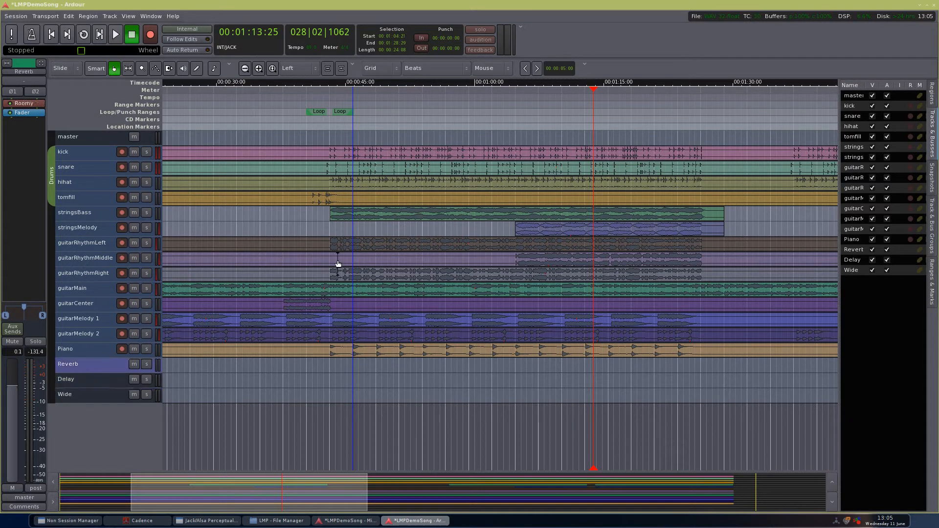
Restart playback near bar 17 and audition guitarMain's Reverb, Delay and Wide sends one at a time, with the Delay send at -6.80 dB
{"action": "left_click", "coordinate": [87, 292]}
{"action": "left_click_drag", "start_coordinate": [401, 109], "coordinate": [341, 110]}
{"action": "key", "text": "space"}
{"action": "left_click_drag", "start_coordinate": [32, 120], "coordinate": [59, 140]}
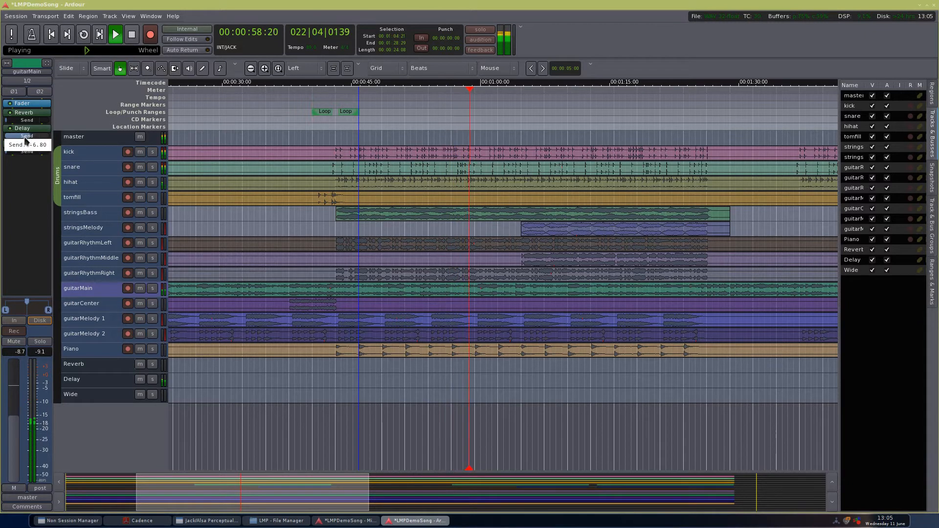
{"action": "left_click_drag", "start_coordinate": [24, 152], "coordinate": [38, 152]}
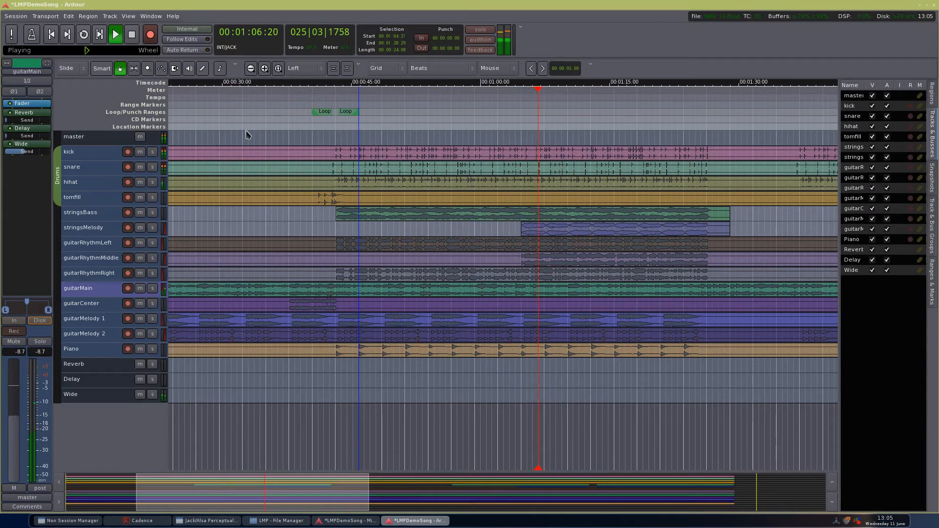
{"action": "mouse_move", "coordinate": [39, 153]}
{"action": "left_mouse_down"}
{"action": "mouse_move", "coordinate": [16, 157]}
{"action": "mouse_move", "coordinate": [54, 162]}
{"action": "mouse_move", "coordinate": [29, 164]}
{"action": "mouse_move", "coordinate": [35, 156]}
{"action": "left_mouse_up"}
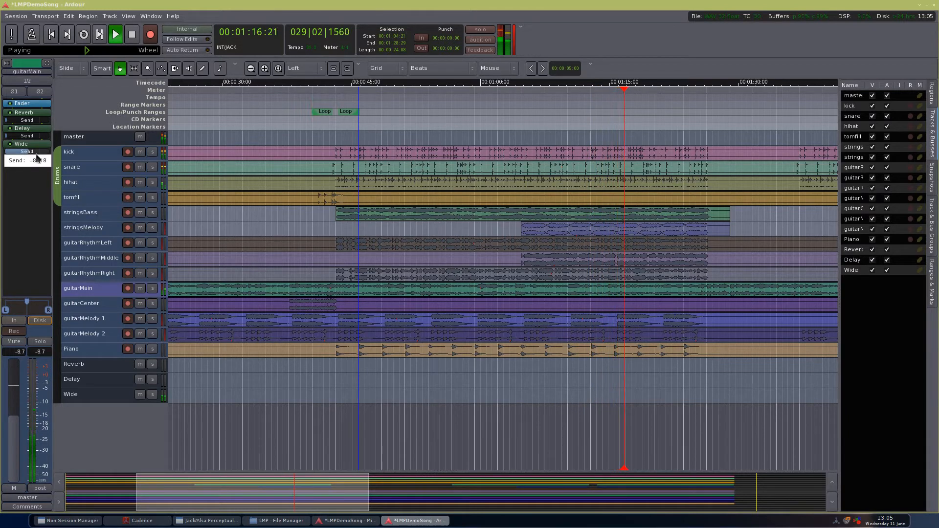
Return playback to around bar 17 and raise the guitarMain fader to -6.6 dB
{"action": "left_click_drag", "start_coordinate": [514, 115], "coordinate": [343, 114]}
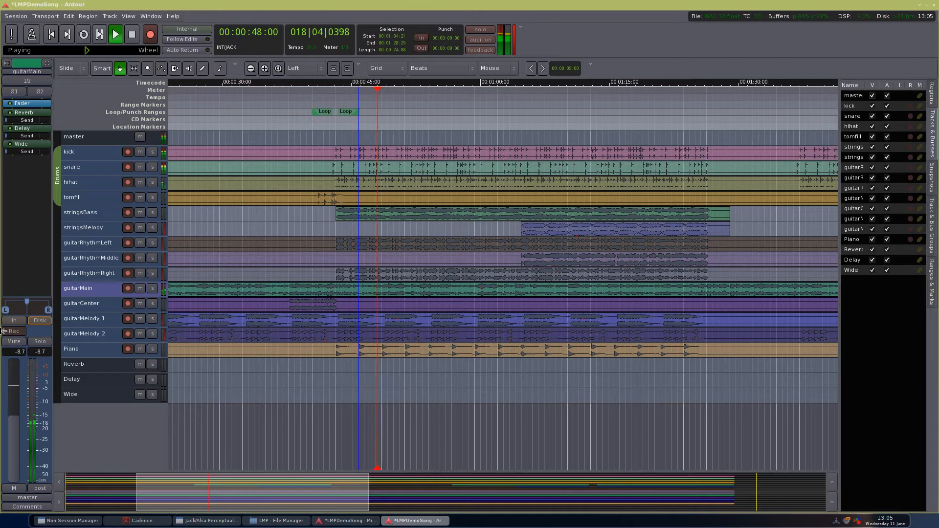
{"action": "scroll", "coordinate": [16, 431], "scroll_direction": "up", "scroll_amount": 1}
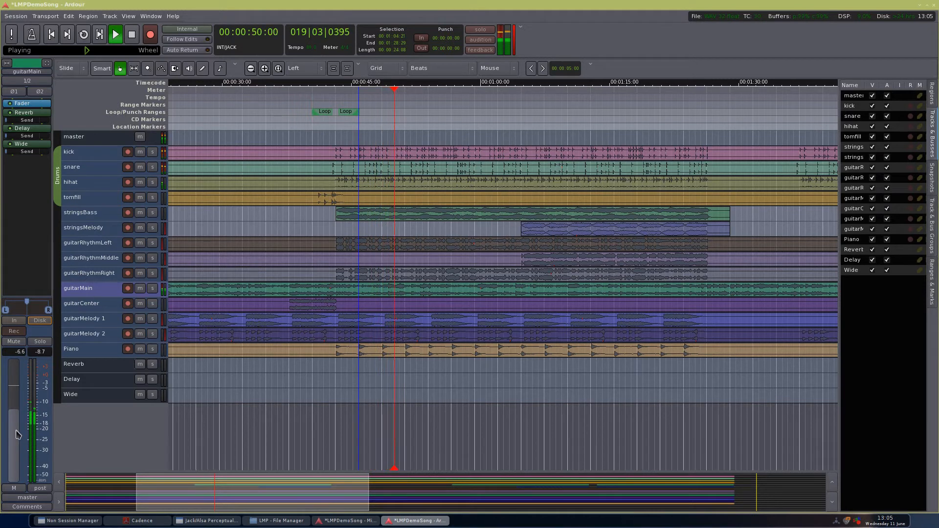
Bring the master fader to -17.0 dB in the mixer, return to the editor and stop playback
{"action": "key", "text": "alt+m"}
{"action": "scroll", "coordinate": [899, 417], "scroll_direction": "up", "scroll_amount": 3}
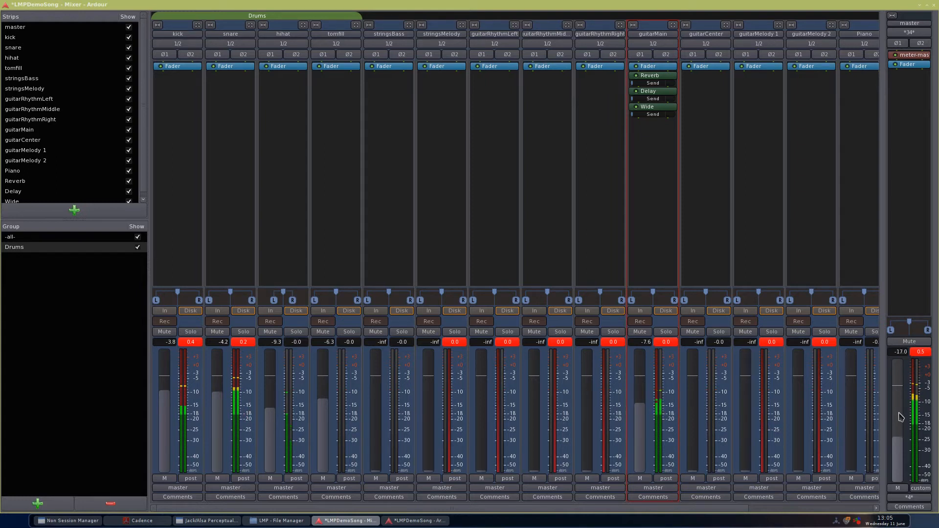
{"action": "key", "text": "alt+m"}
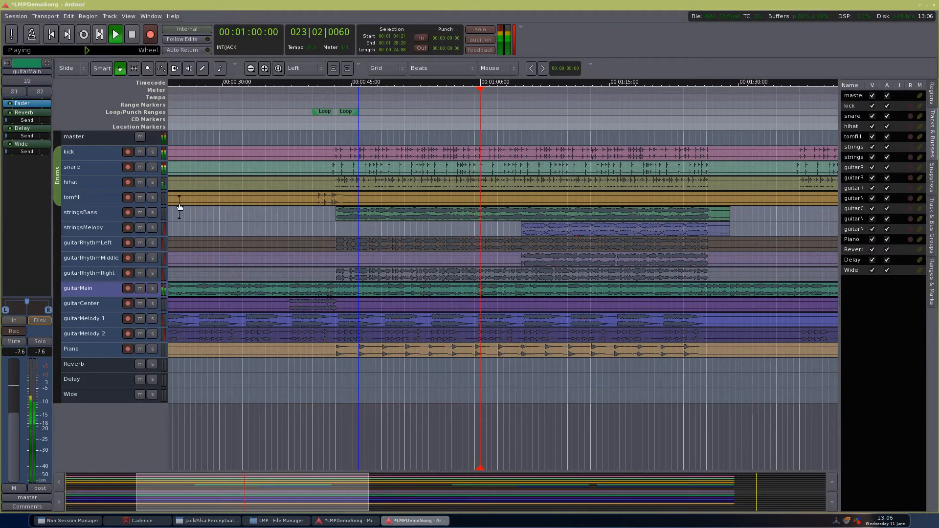
{"action": "key", "text": "space"}
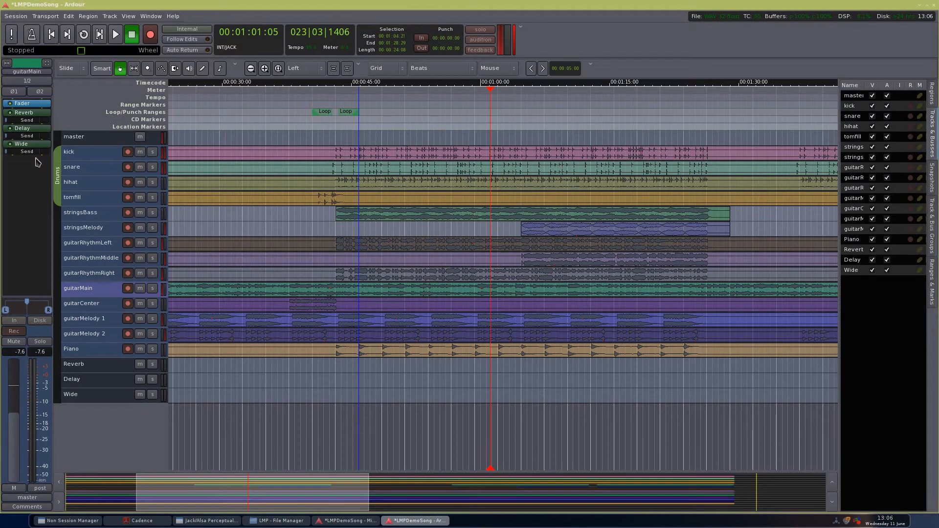
Play from around bar 17 and raise guitarMain's Reverb, Delay and Wide sends, with the Delay send at about -10 dB
{"action": "left_click", "coordinate": [341, 139]}
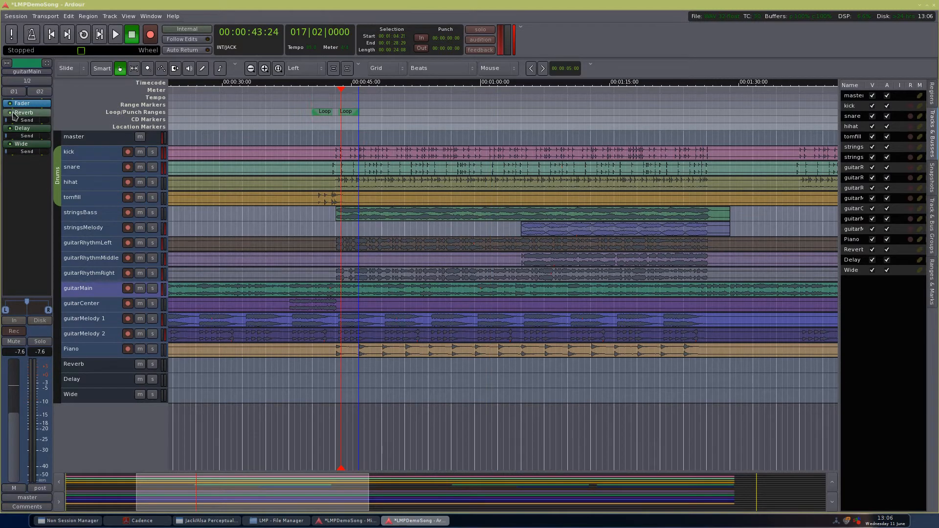
{"action": "key", "text": "space"}
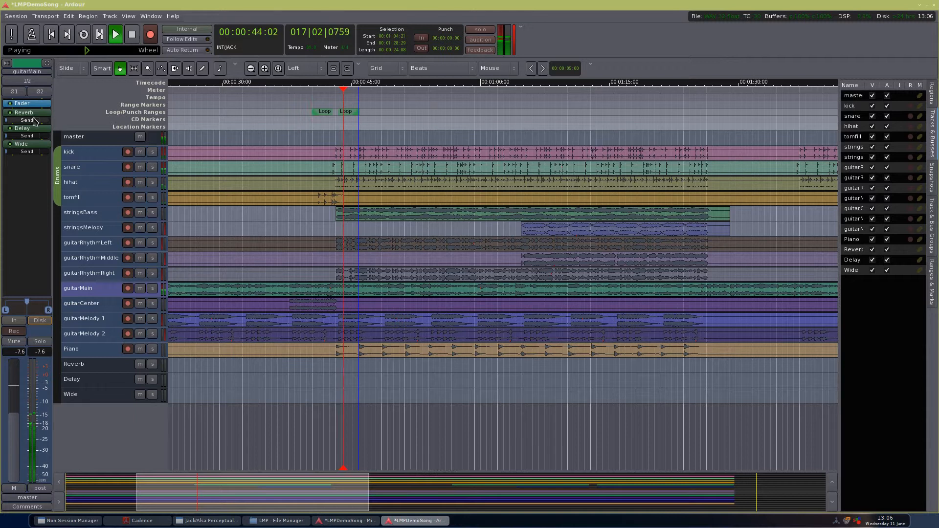
{"action": "mouse_move", "coordinate": [27, 123]}
{"action": "left_click_drag", "start_coordinate": [26, 120], "coordinate": [42, 144]}
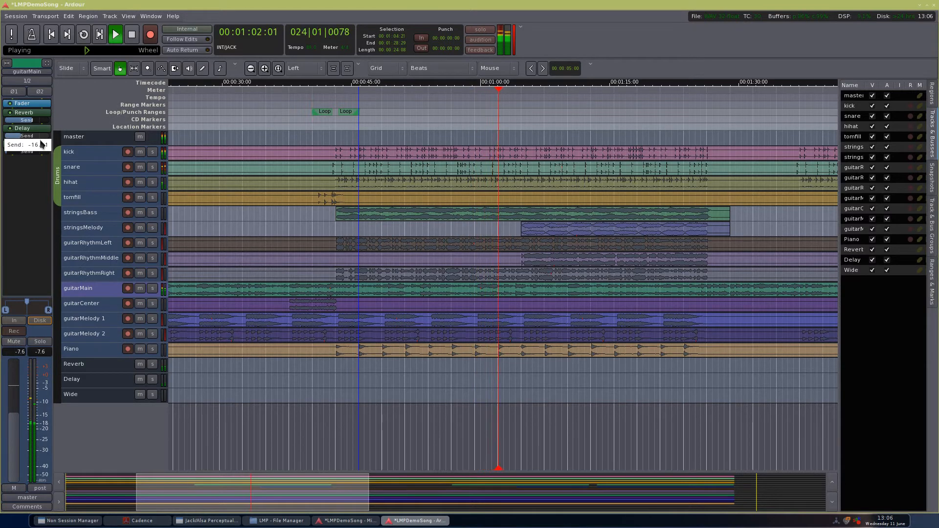
{"action": "left_click_drag", "start_coordinate": [40, 140], "coordinate": [43, 140]}
{"action": "mouse_move", "coordinate": [39, 136]}
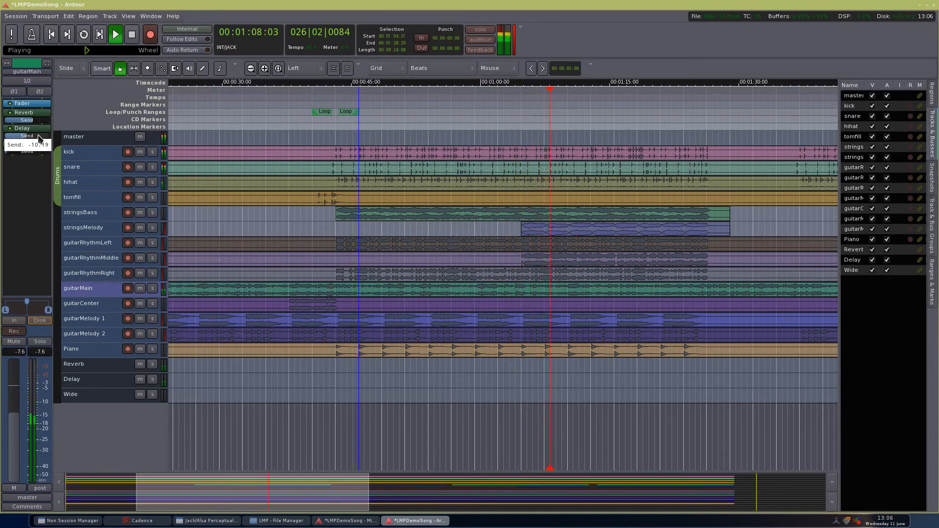
{"action": "left_click_drag", "start_coordinate": [19, 153], "coordinate": [34, 154]}
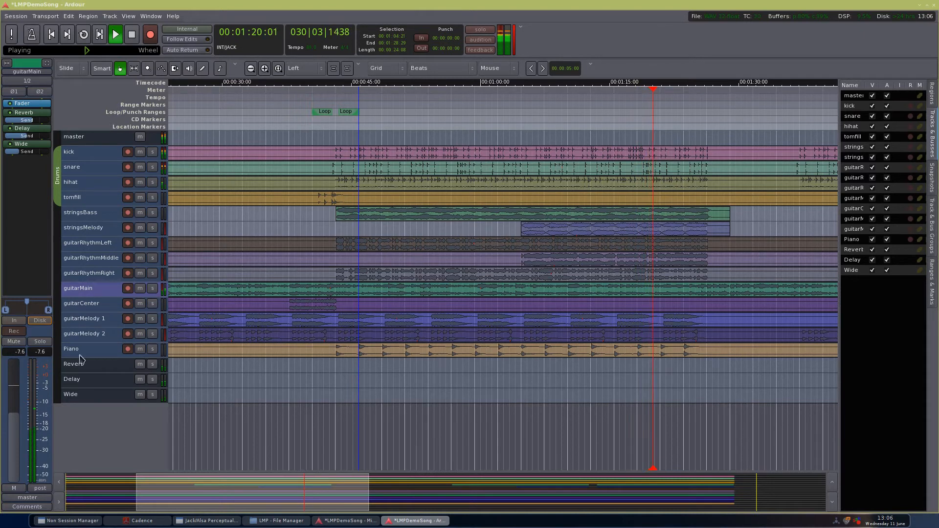
Replay from bar 20 and lower the guitarMain fader to -12.4 dB before stopping playback
{"action": "key", "text": "space"}
{"action": "mouse_move", "coordinate": [402, 95]}
{"action": "left_mouse_down"}
{"action": "mouse_move", "coordinate": [438, 95]}
{"action": "mouse_move", "coordinate": [405, 95]}
{"action": "left_mouse_up"}
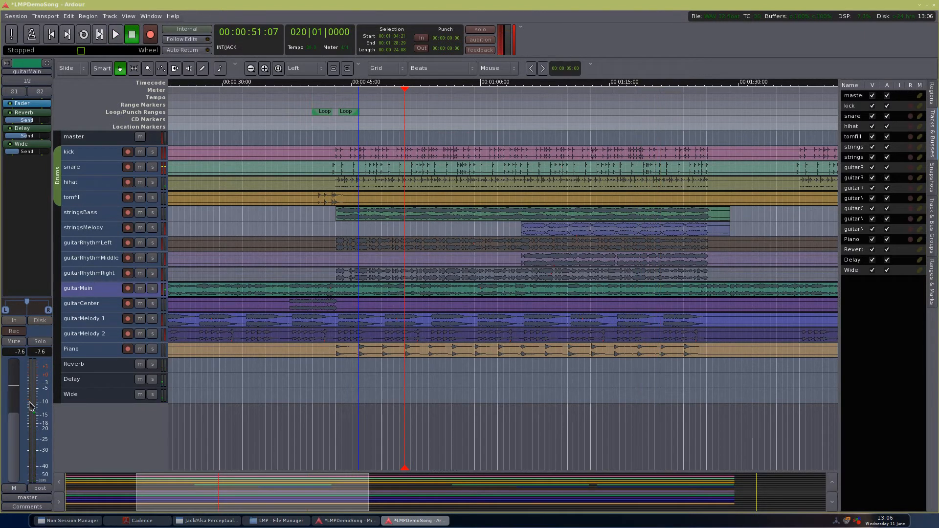
{"action": "key", "text": "space"}
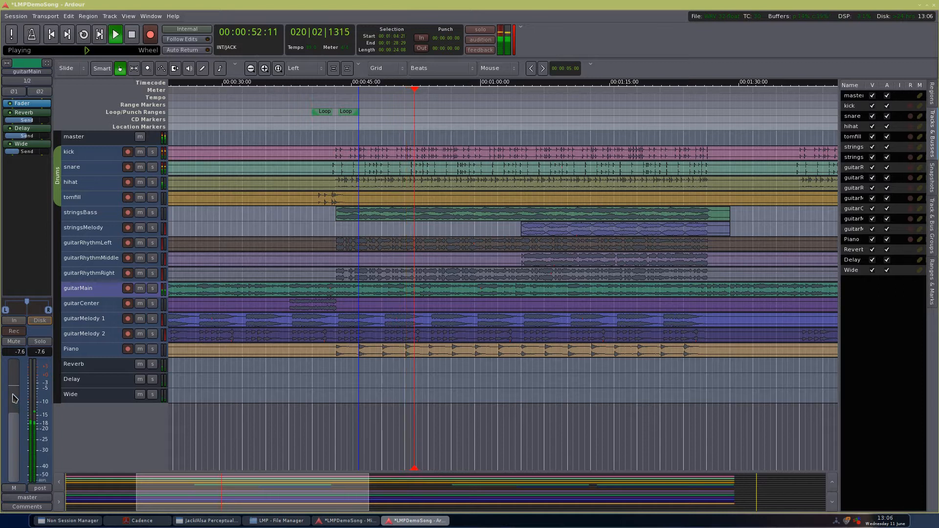
{"action": "left_click_drag", "start_coordinate": [14, 400], "coordinate": [16, 406]}
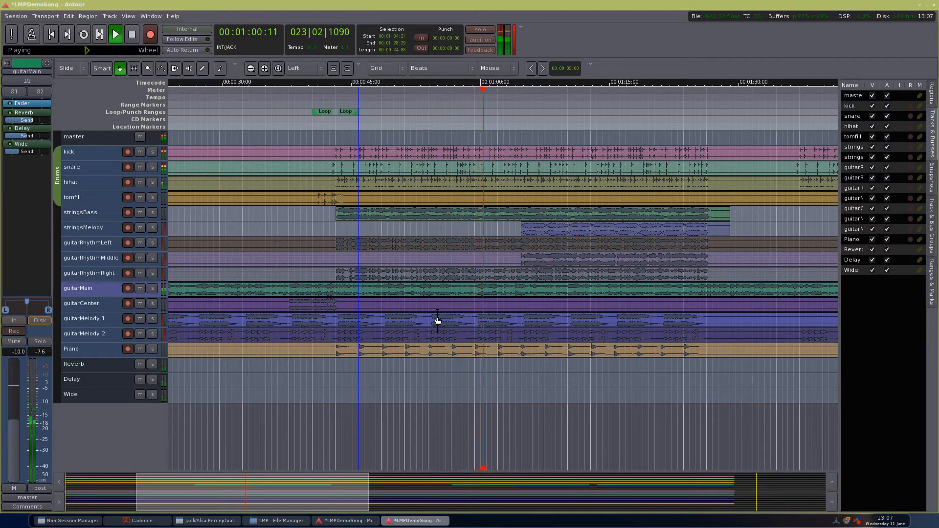
{"action": "left_click_drag", "start_coordinate": [17, 410], "coordinate": [17, 415]}
{"action": "key", "text": "space"}
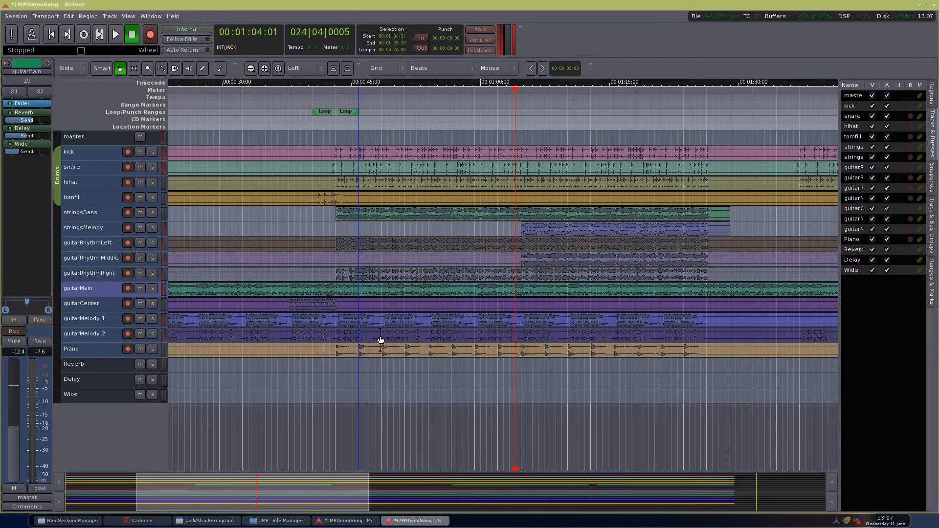
Move guitarMain's Reverb send ahead of its fader and start playback around bar 18
{"action": "scroll", "coordinate": [383, 336], "scroll_direction": "down", "scroll_amount": 3}
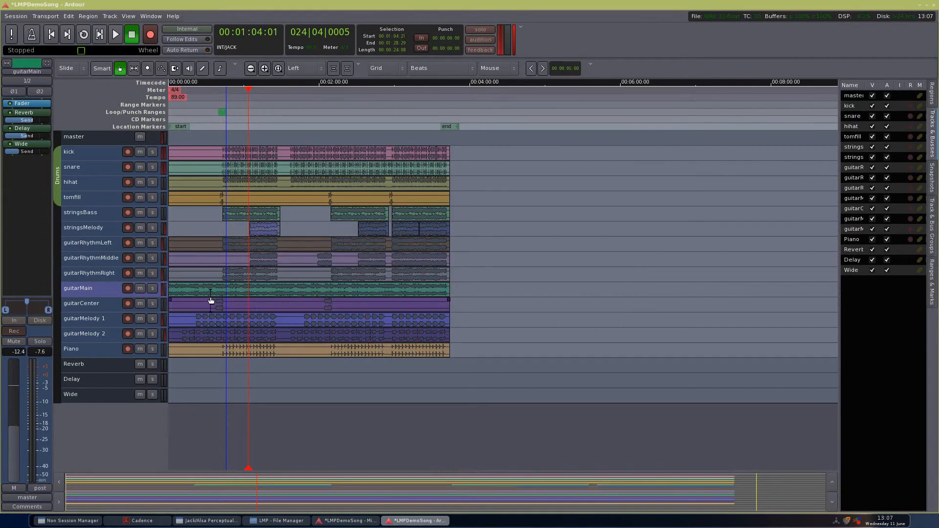
{"action": "scroll", "coordinate": [211, 300], "scroll_direction": "up", "scroll_amount": 3}
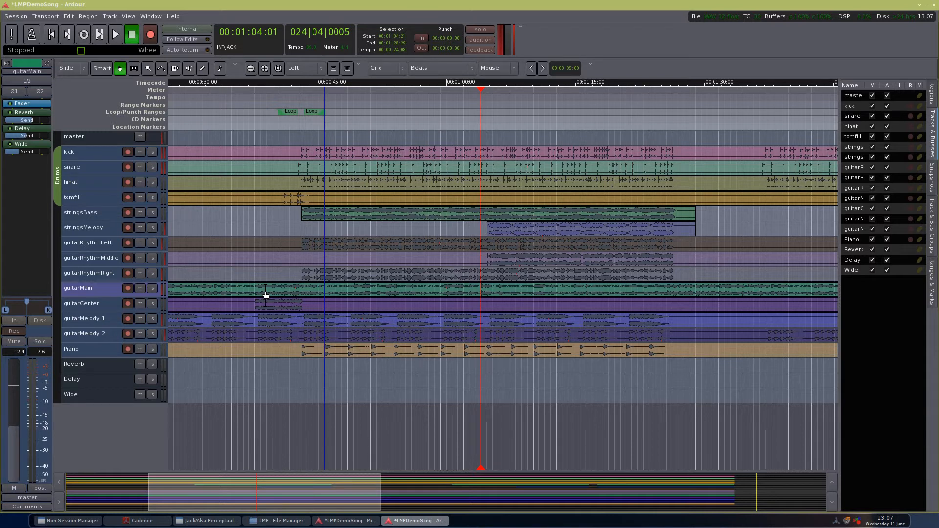
{"action": "left_click", "coordinate": [296, 97]}
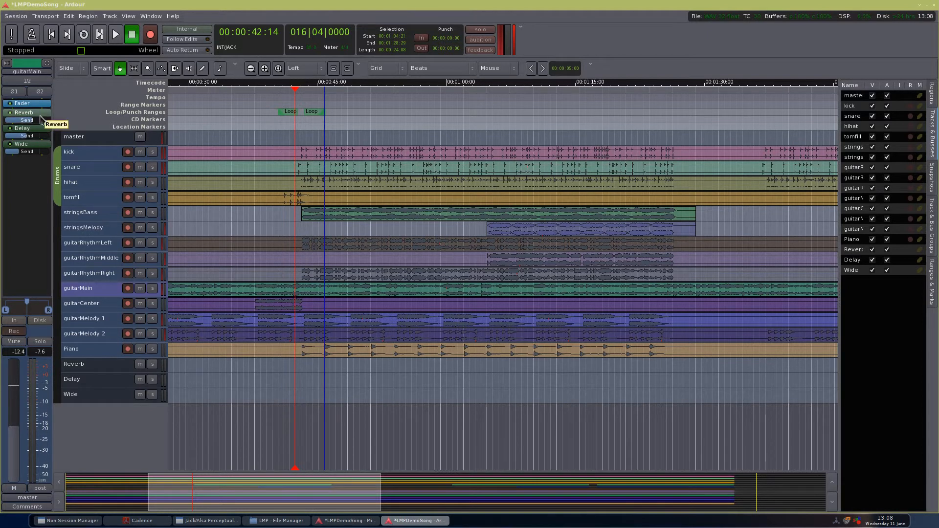
{"action": "left_click_drag", "start_coordinate": [42, 120], "coordinate": [39, 101]}
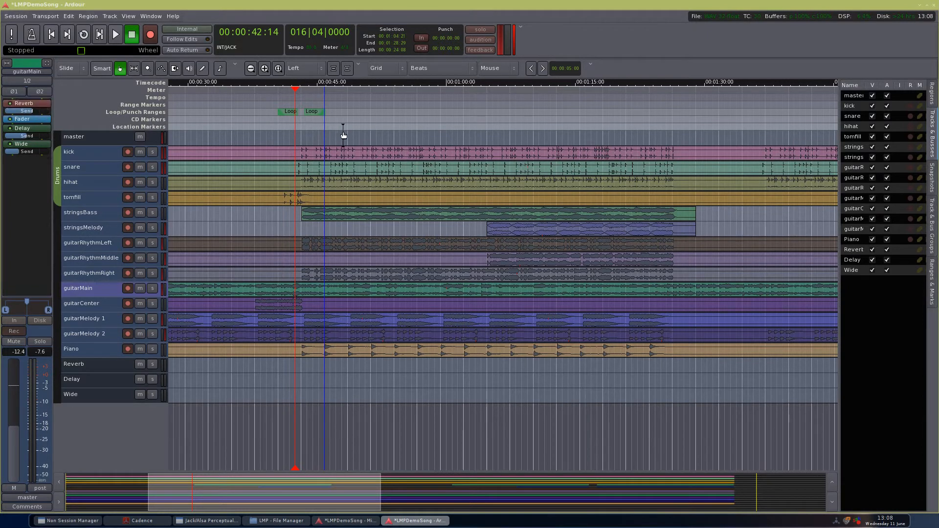
{"action": "left_click_drag", "start_coordinate": [337, 100], "coordinate": [326, 99]}
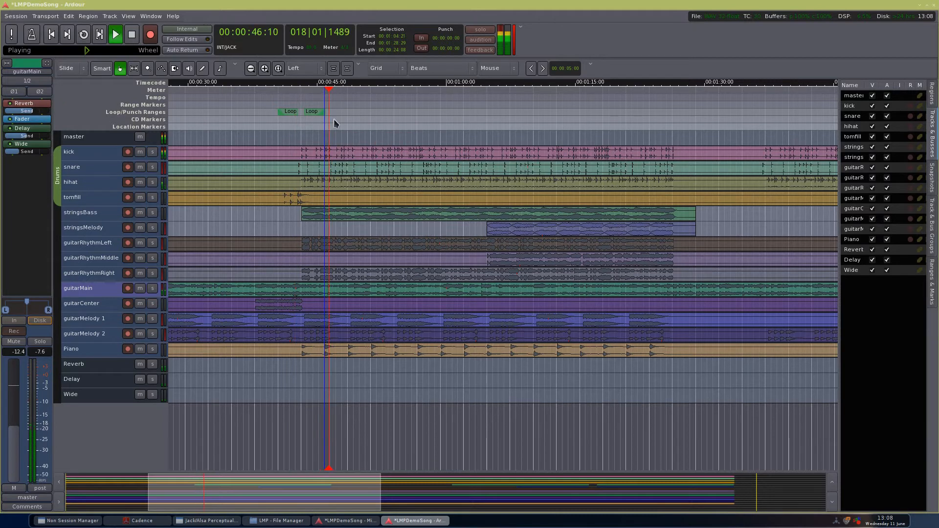
Move guitarMain's Delay and Wide sends ahead of the fader, drop the fader to -inf, and bring it back to -19.9 dB
{"action": "left_click_drag", "start_coordinate": [22, 387], "coordinate": [22, 420]}
{"action": "mouse_move", "coordinate": [36, 130]}
{"action": "left_mouse_down"}
{"action": "mouse_move", "coordinate": [38, 117]}
{"action": "mouse_move", "coordinate": [38, 133]}
{"action": "left_mouse_up"}
{"action": "left_click_drag", "start_coordinate": [23, 402], "coordinate": [17, 476]}
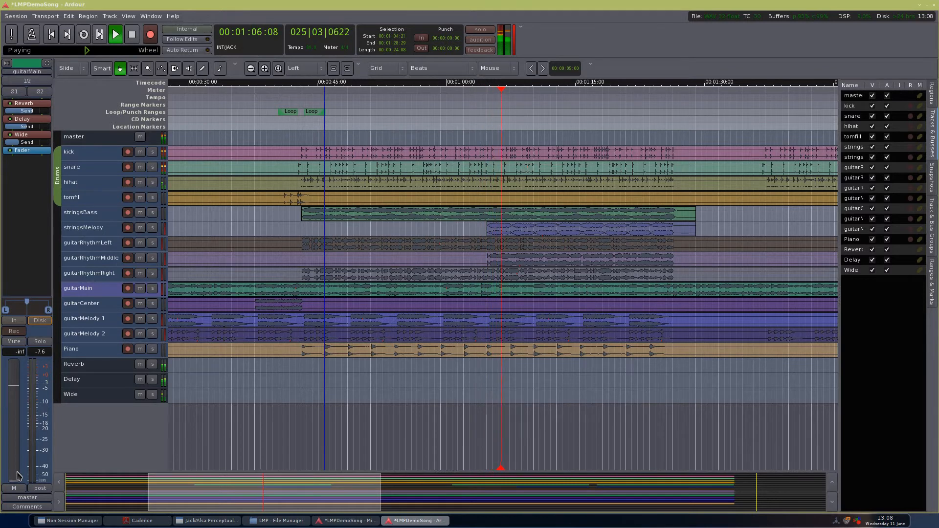
{"action": "left_click_drag", "start_coordinate": [18, 475], "coordinate": [20, 442]}
{"action": "key", "text": "space"}
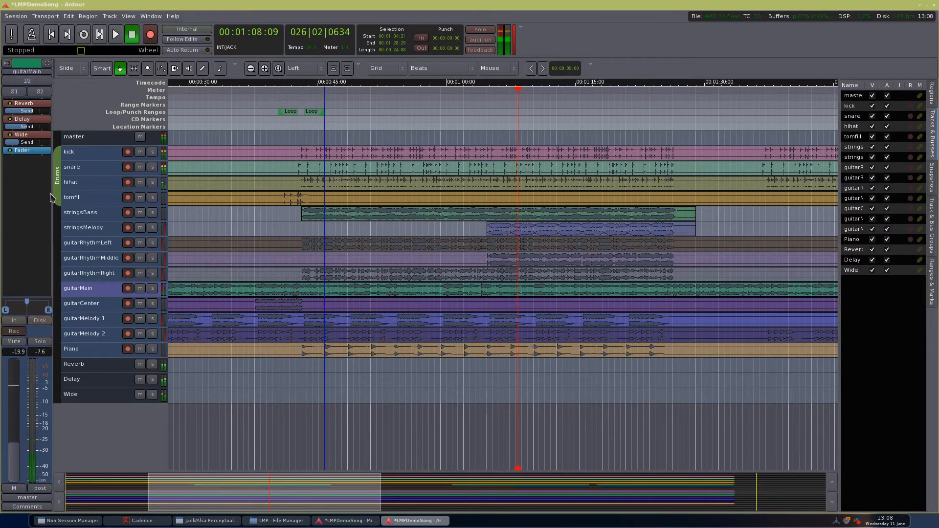
Put guitarMain's sends back after the fader in the order Reverb, Delay, Wide
{"action": "left_click_drag", "start_coordinate": [39, 106], "coordinate": [38, 176]}
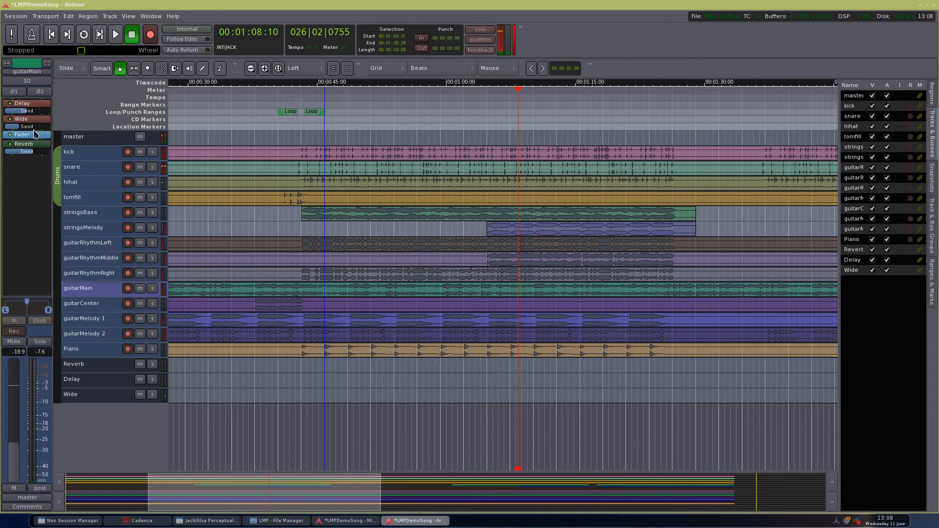
{"action": "left_click_drag", "start_coordinate": [37, 106], "coordinate": [34, 199]}
{"action": "left_click_drag", "start_coordinate": [27, 104], "coordinate": [44, 180]}
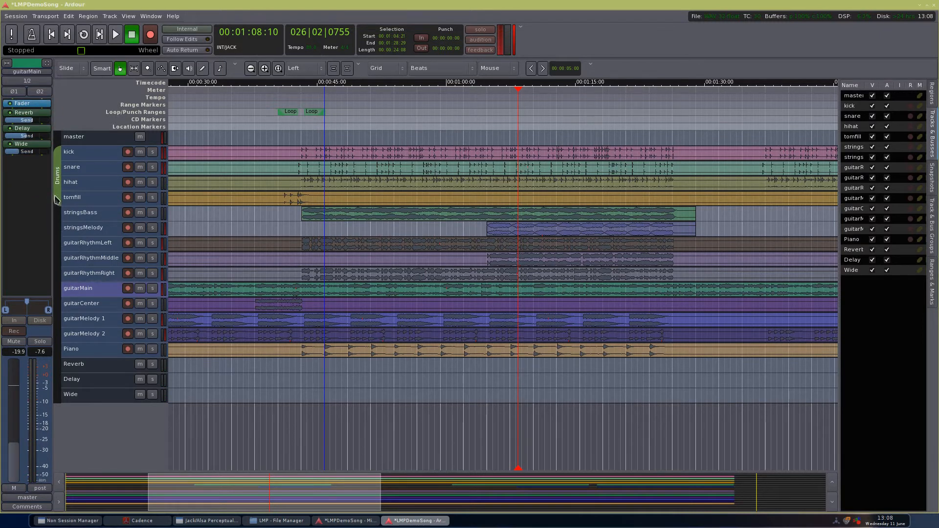
Replay from around bar 18, set the guitarMain fader to -11.0 dB, and save the session
{"action": "left_click", "coordinate": [339, 116]}
{"action": "key", "text": "space"}
{"action": "left_click_drag", "start_coordinate": [15, 453], "coordinate": [17, 431]}
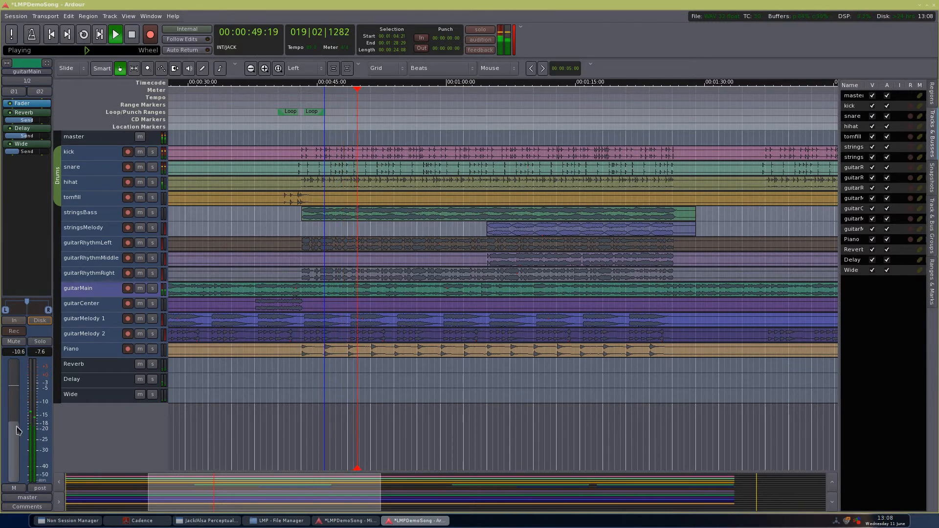
{"action": "key", "text": "space"}
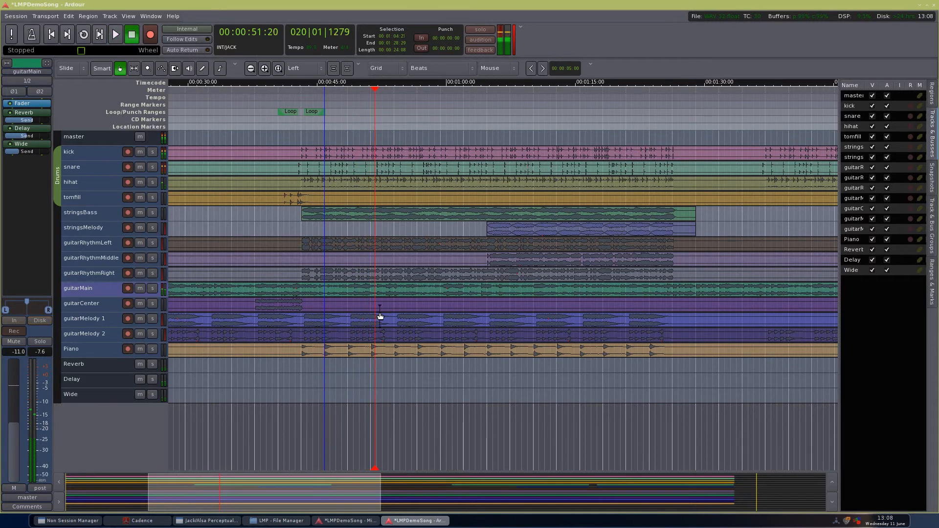
{"action": "key", "text": "ctrl+s"}
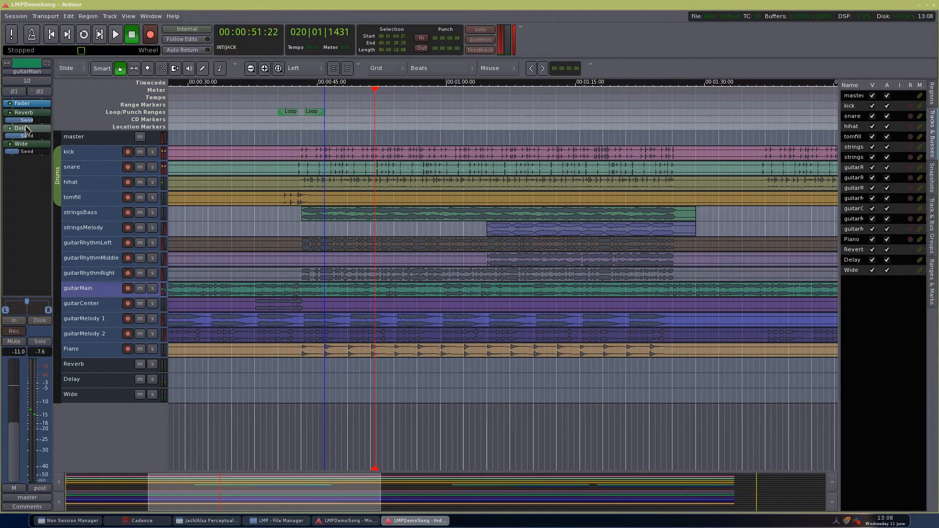
Lower guitarMain's Reverb send slightly, listen to the result, and save the session with the playhead at bar 16, beat 4
{"action": "left_click_drag", "start_coordinate": [27, 121], "coordinate": [22, 121]}
{"action": "key", "text": "space"}
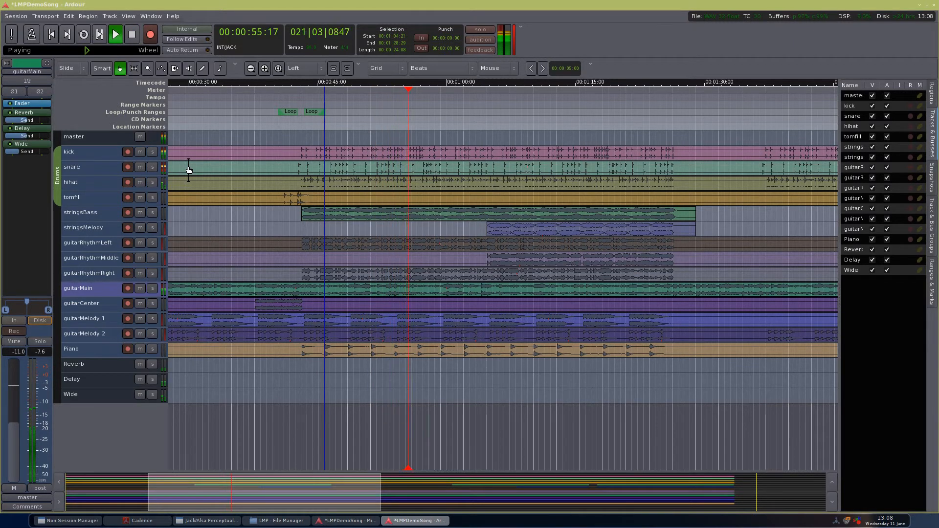
{"action": "key", "text": "space"}
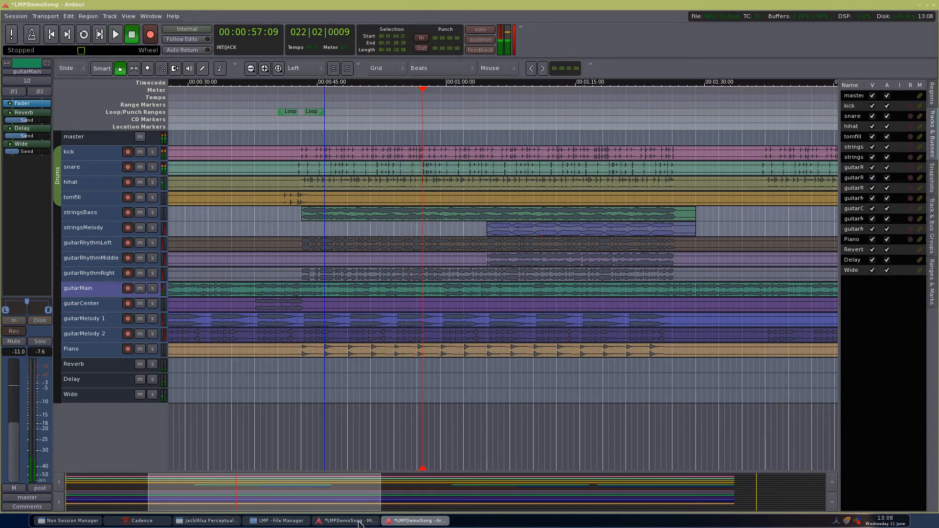
{"action": "key", "text": "ctrl+s"}
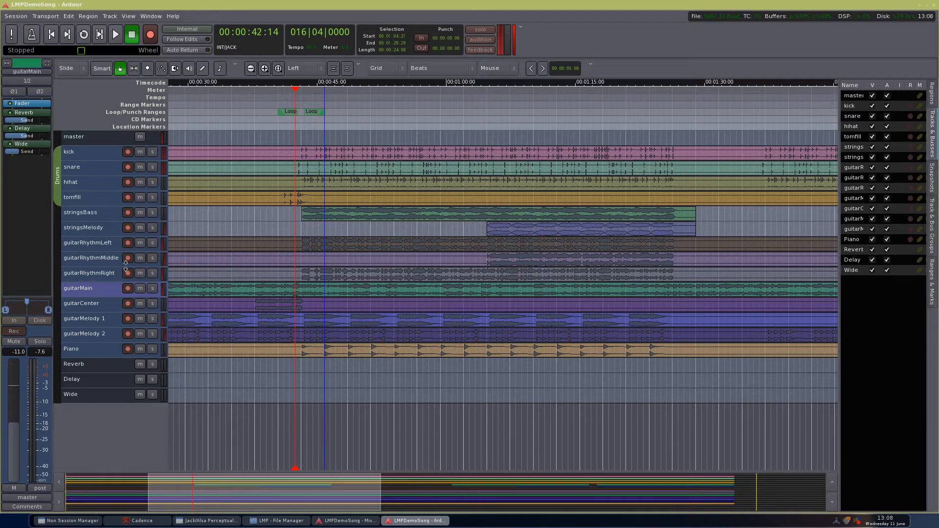
Select guitarMelody 1, start playback and bring its fader up to -15.6 dB
{"action": "left_click", "coordinate": [98, 323]}
{"action": "key", "text": "space"}
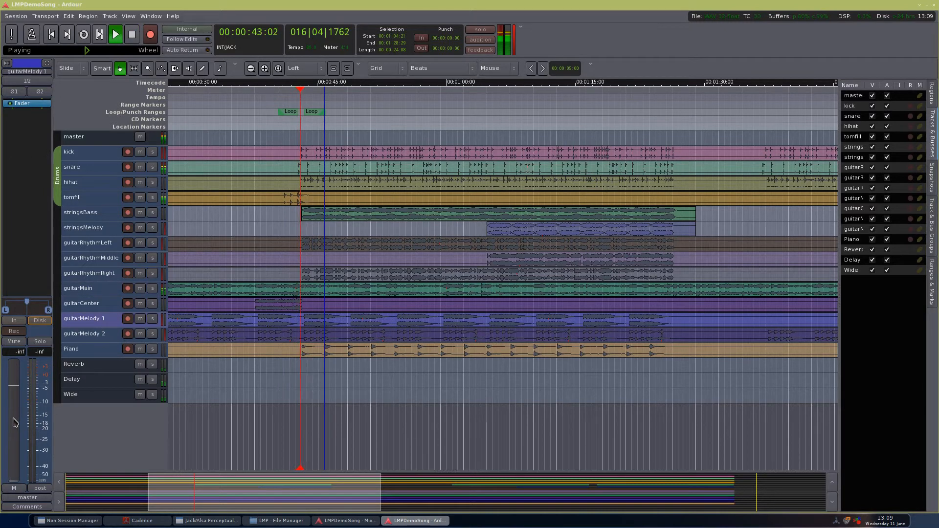
{"action": "left_click_drag", "start_coordinate": [14, 423], "coordinate": [14, 385]}
{"action": "left_click_drag", "start_coordinate": [15, 445], "coordinate": [15, 435]}
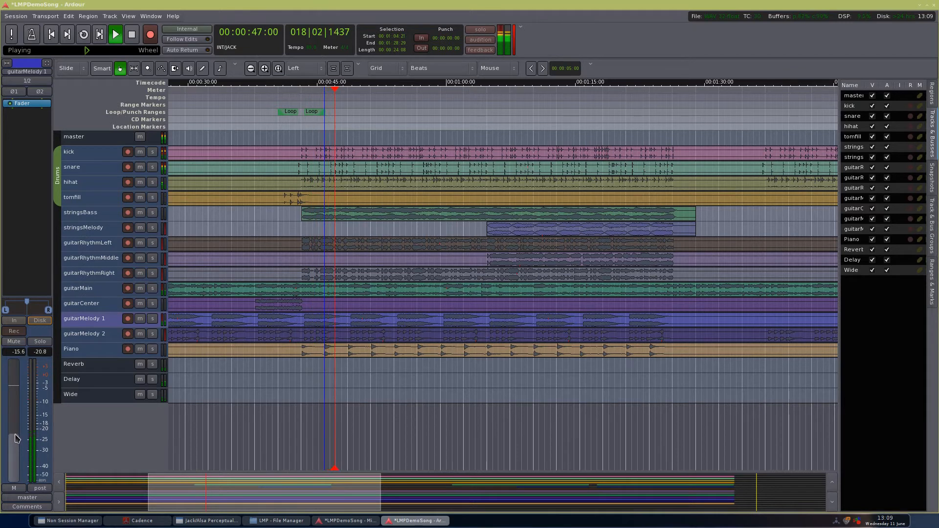
Set the guitarMelody 2 fader to -9.5 dB during playback, stop, and save the session
{"action": "left_click", "coordinate": [76, 338]}
{"action": "left_click_drag", "start_coordinate": [16, 438], "coordinate": [19, 386]}
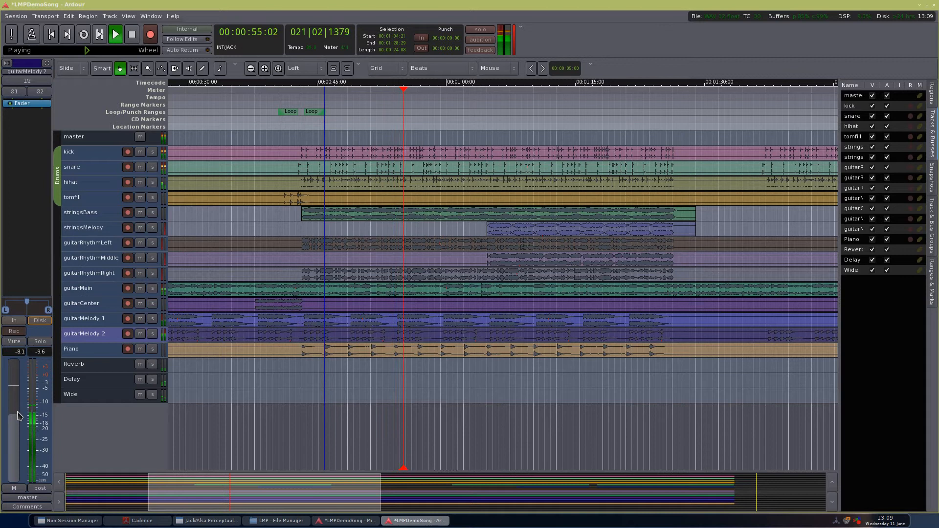
{"action": "left_click_drag", "start_coordinate": [14, 417], "coordinate": [13, 422]}
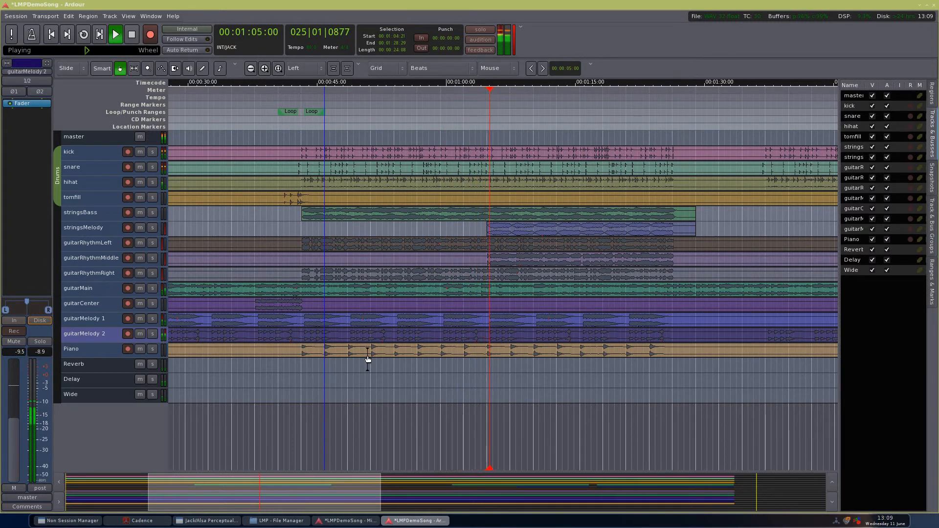
{"action": "key", "text": "space"}
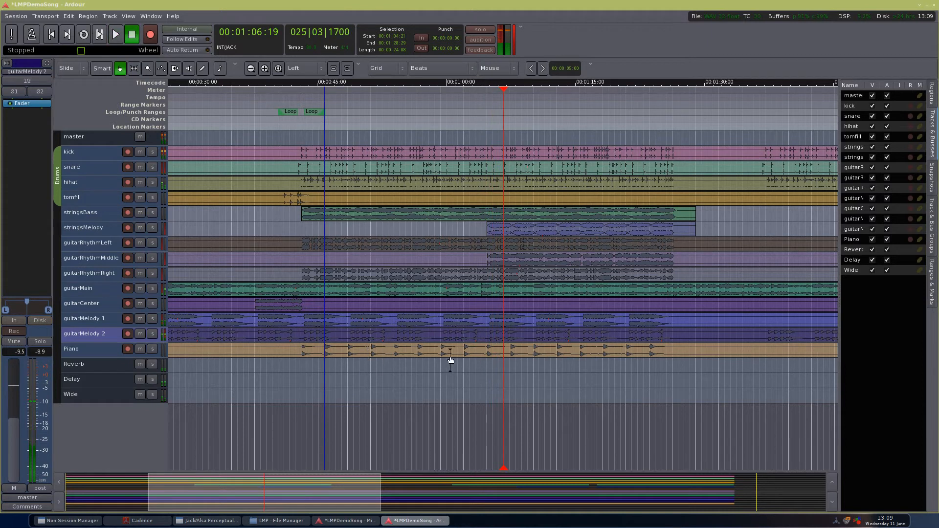
{"action": "key", "text": "ctrl+s"}
Audition guitarMelody 2 in solo, switch the solo to guitarMelody 1, and stop playback
{"action": "left_click", "coordinate": [153, 335]}
{"action": "key", "text": "space"}
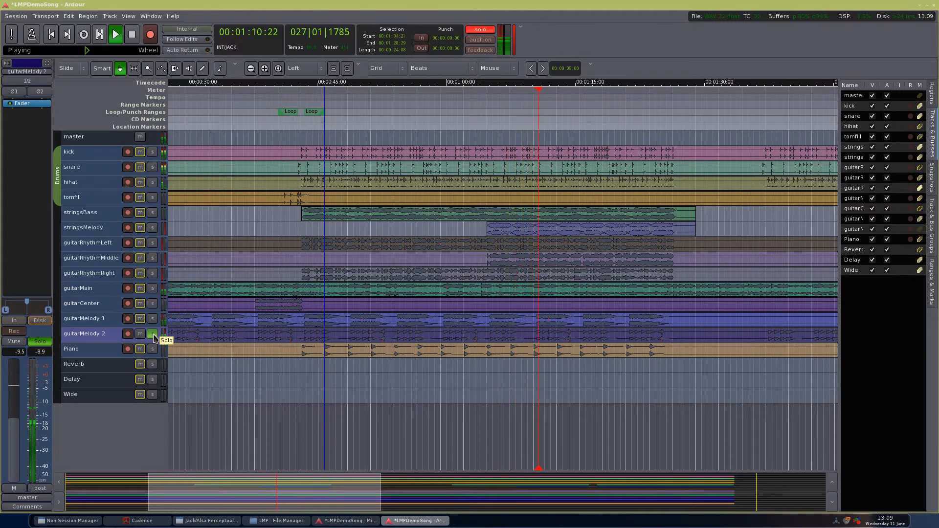
{"action": "left_click", "coordinate": [153, 335]}
{"action": "left_click", "coordinate": [152, 320]}
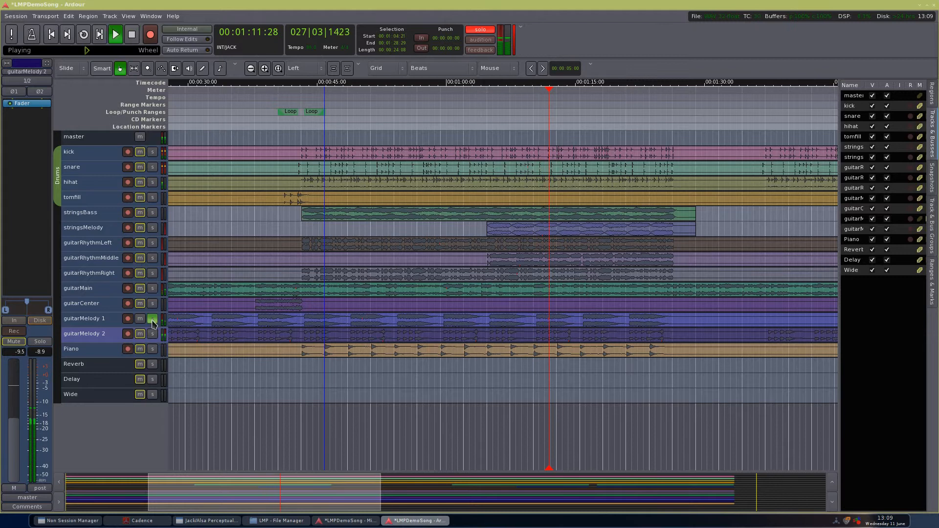
{"action": "key", "text": "space"}
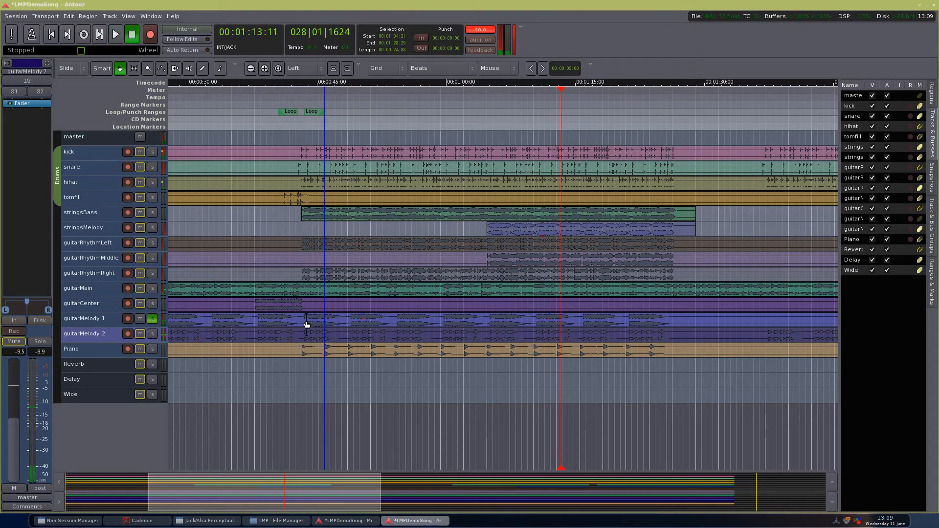
Audition guitarMelody 1 briefly in solo from about bar 13 and leave the track selected with its solo off
{"action": "scroll", "coordinate": [307, 324], "scroll_direction": "down", "scroll_amount": 3}
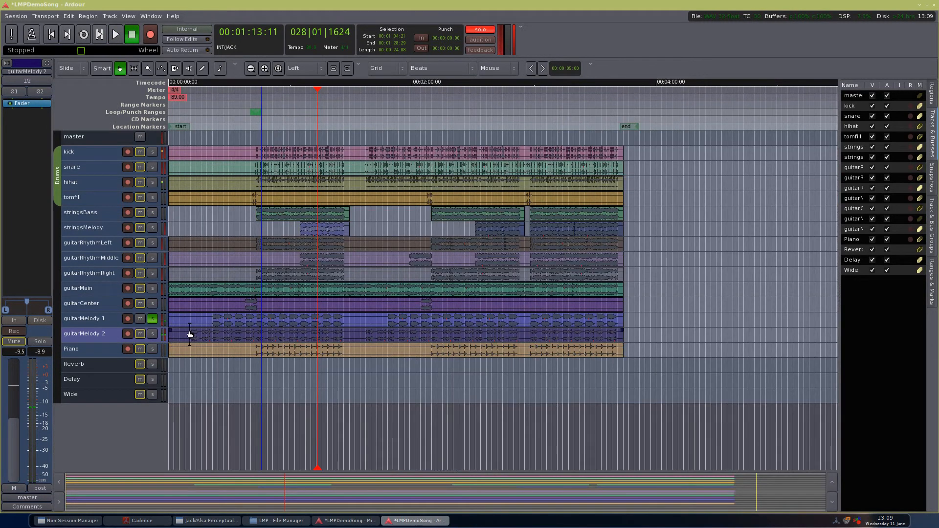
{"action": "scroll", "coordinate": [193, 329], "scroll_direction": "up", "scroll_amount": 2}
{"action": "scroll", "coordinate": [312, 324], "scroll_direction": "right", "scroll_amount": 4}
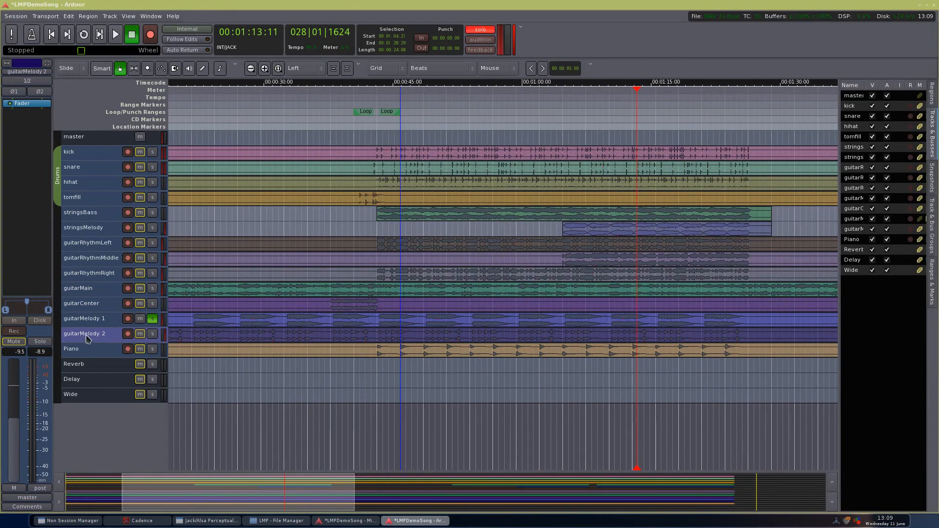
{"action": "left_click", "coordinate": [152, 319]}
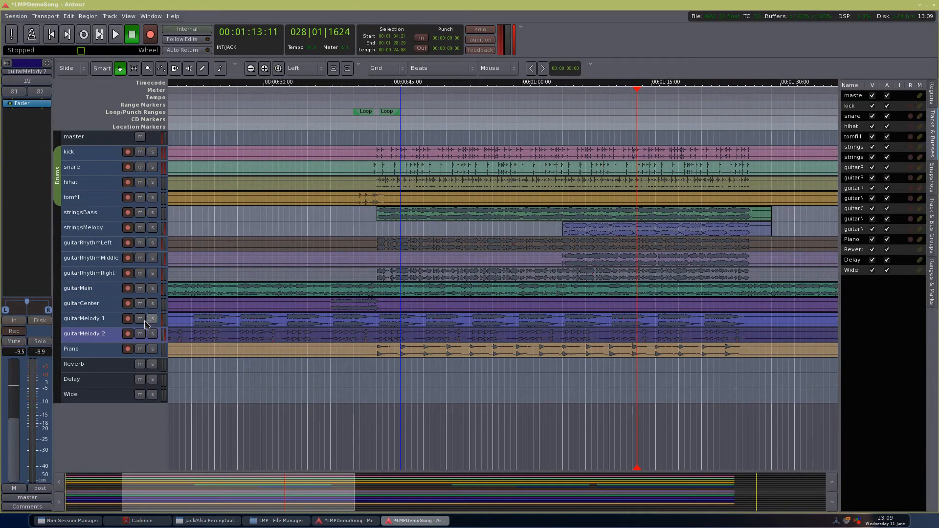
{"action": "left_click", "coordinate": [103, 323]}
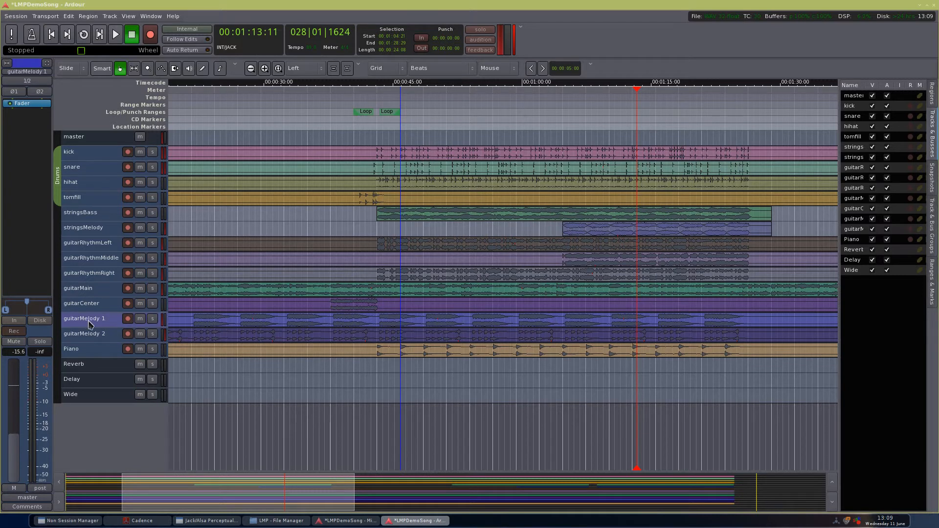
{"action": "left_click", "coordinate": [290, 102]}
{"action": "left_click", "coordinate": [152, 319]}
{"action": "key", "text": "space"}
{"action": "key", "text": "space"}
{"action": "left_click", "coordinate": [152, 318]}
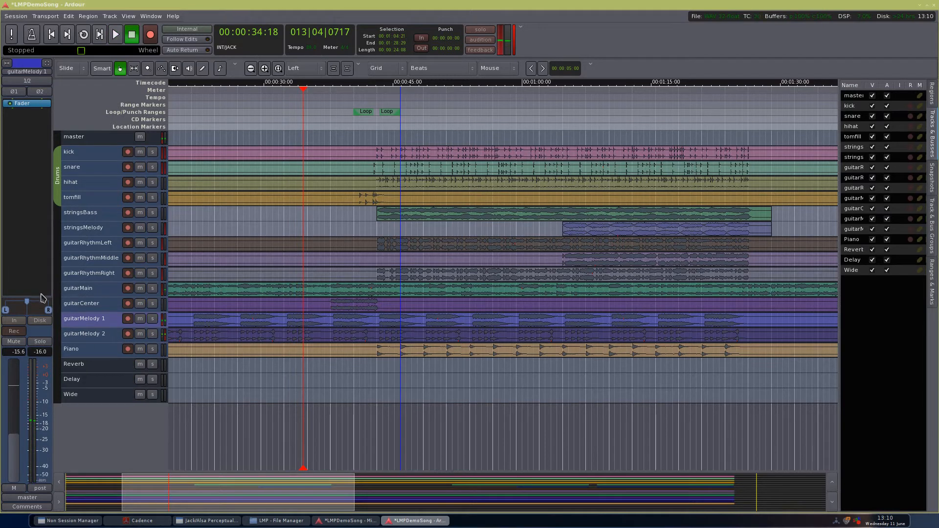
Adjust guitarMelody 1's panner, trying 41% width and L 69 / R 31 before setting L 58, R 42 and 75% width during playback
{"action": "mouse_move", "coordinate": [35, 307]}
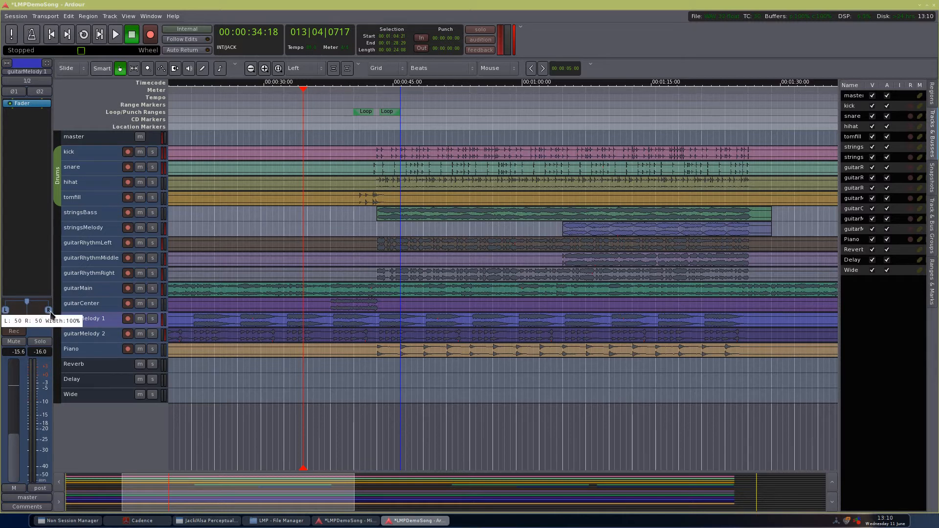
{"action": "left_click_drag", "start_coordinate": [50, 314], "coordinate": [38, 312]}
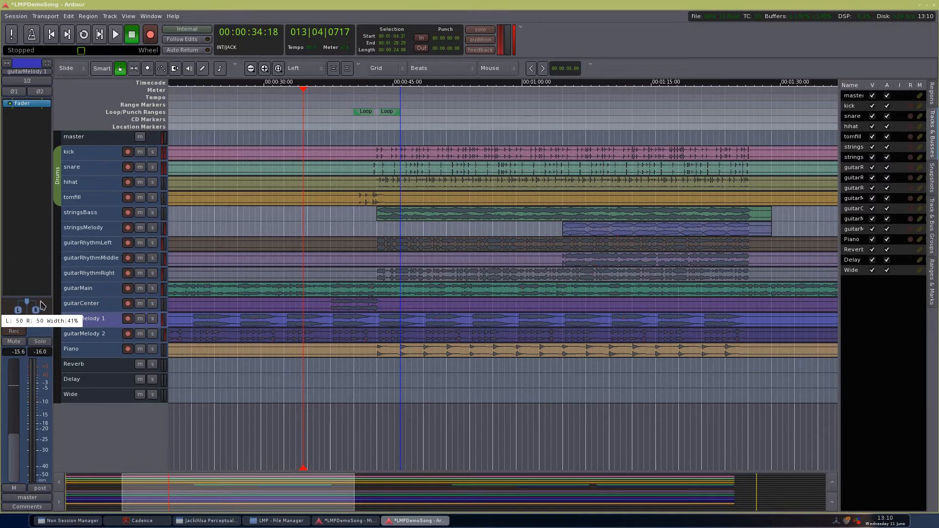
{"action": "key", "text": "space"}
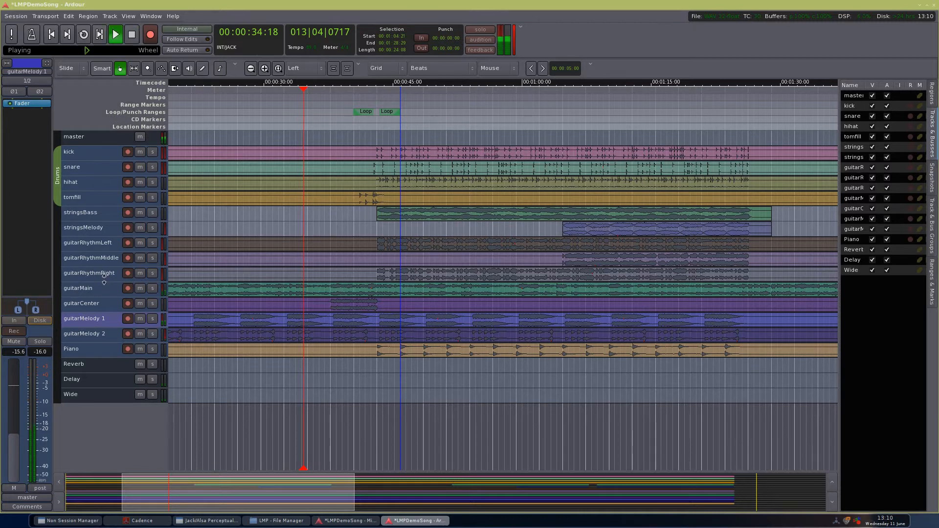
{"action": "mouse_move", "coordinate": [35, 310]}
{"action": "left_click_drag", "start_coordinate": [35, 310], "coordinate": [29, 307]}
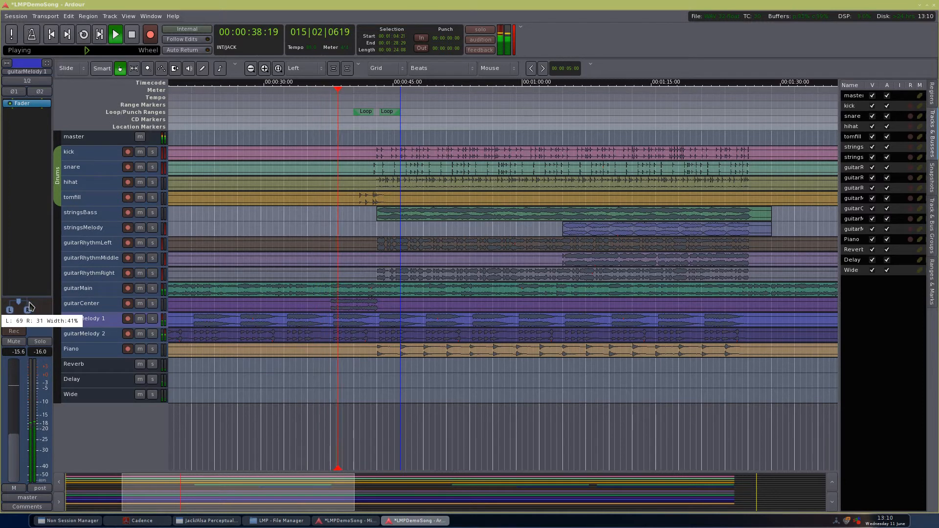
{"action": "mouse_move", "coordinate": [29, 307]}
{"action": "left_mouse_down"}
{"action": "mouse_move", "coordinate": [32, 316]}
{"action": "mouse_move", "coordinate": [56, 315]}
{"action": "mouse_move", "coordinate": [42, 311]}
{"action": "left_mouse_up"}
{"action": "key", "text": "space"}
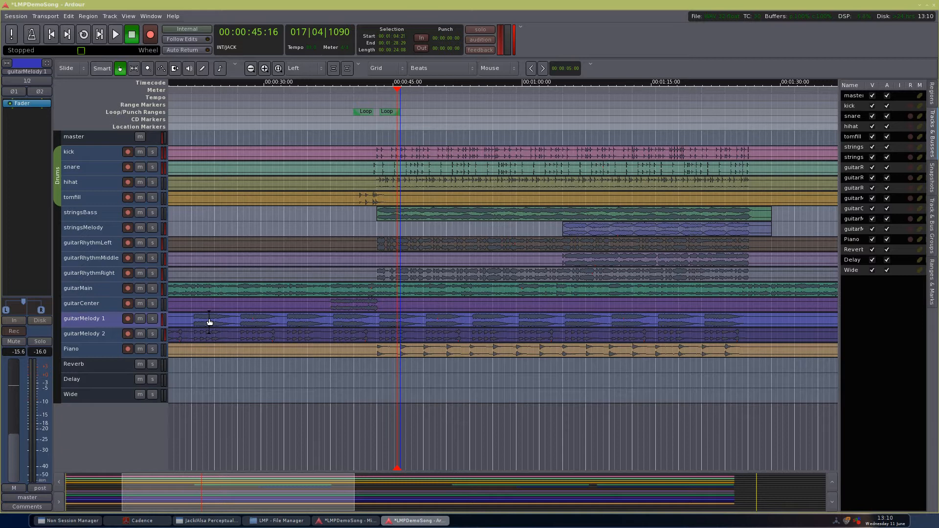
Replay the mix from about bar 14 and shift guitarMelody 1's panning slightly further left, stopping at bar 16
{"action": "left_click", "coordinate": [328, 108]}
{"action": "key", "text": "space"}
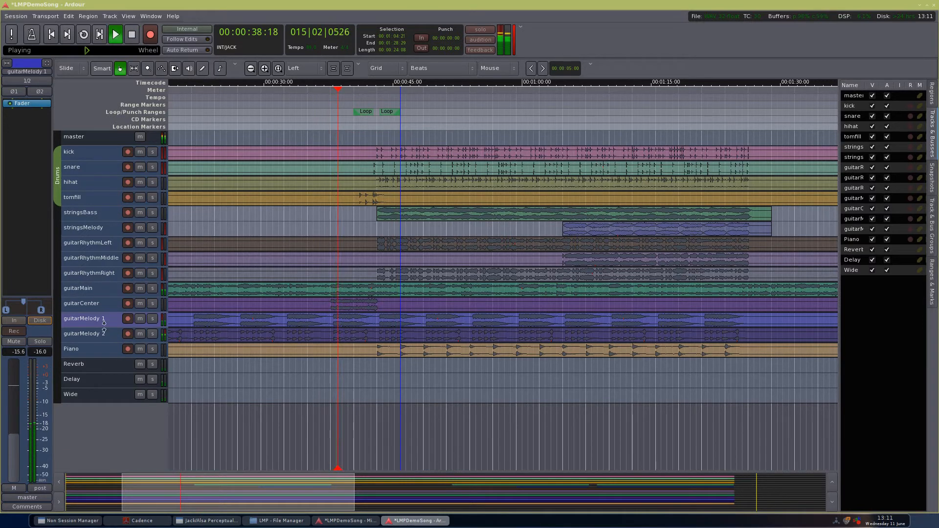
{"action": "key", "text": "space"}
{"action": "mouse_move", "coordinate": [40, 313]}
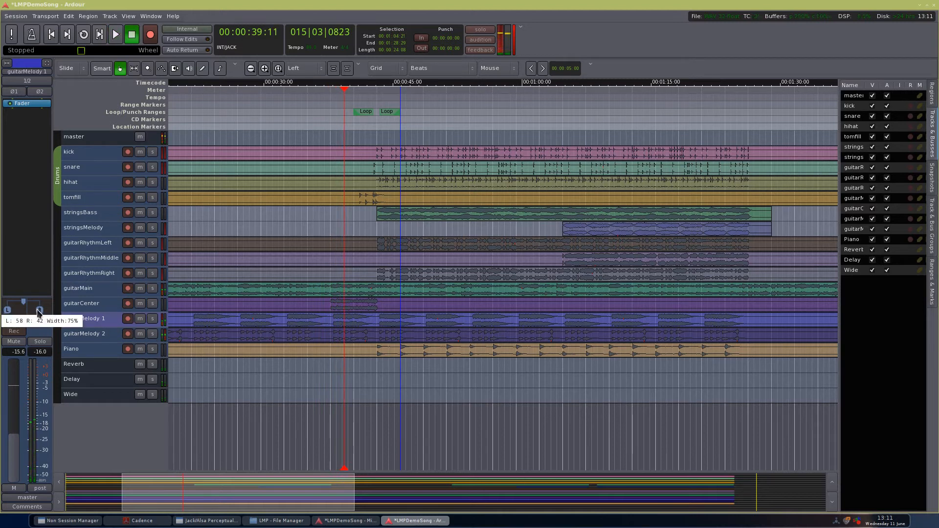
{"action": "key", "text": "space"}
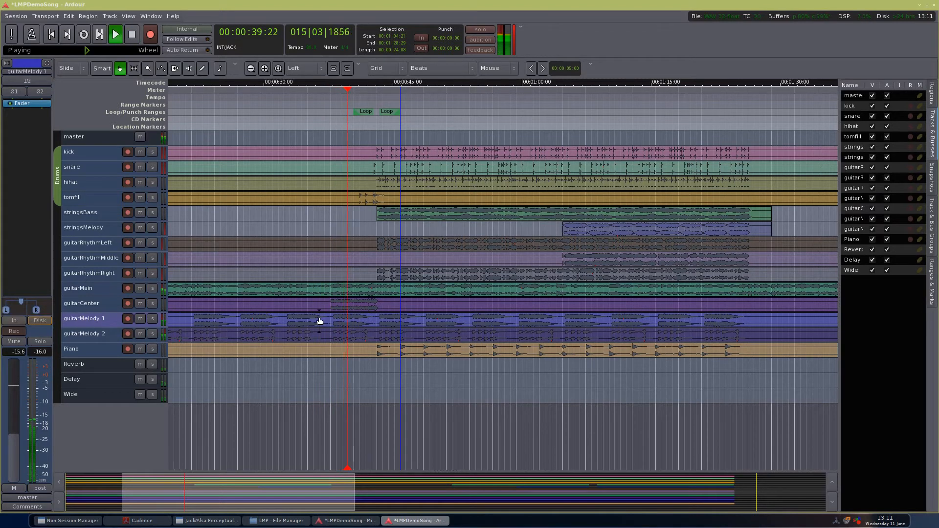
{"action": "key", "text": "space"}
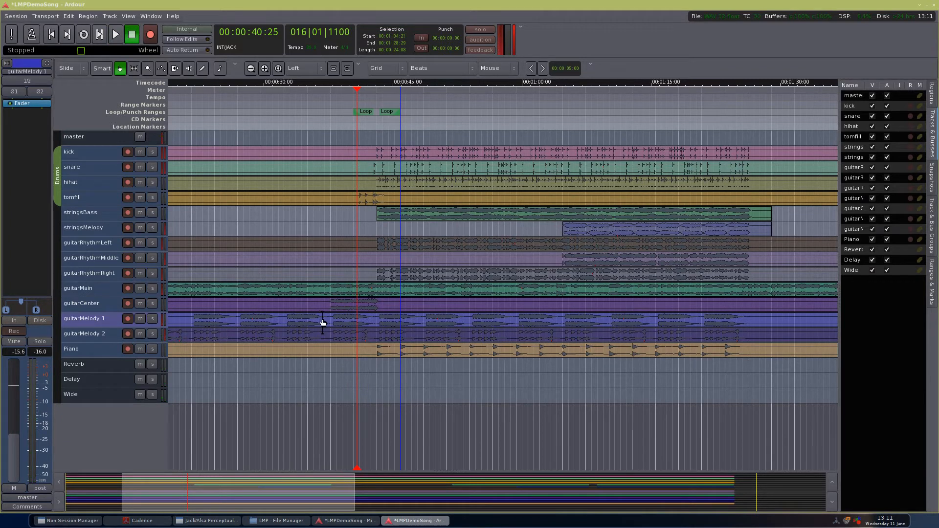
Narrow guitarMelody 2's stereo width to 59%, pan it right to L 36, R 64 during playback, and widen it slightly before stopping
{"action": "left_click", "coordinate": [97, 338]}
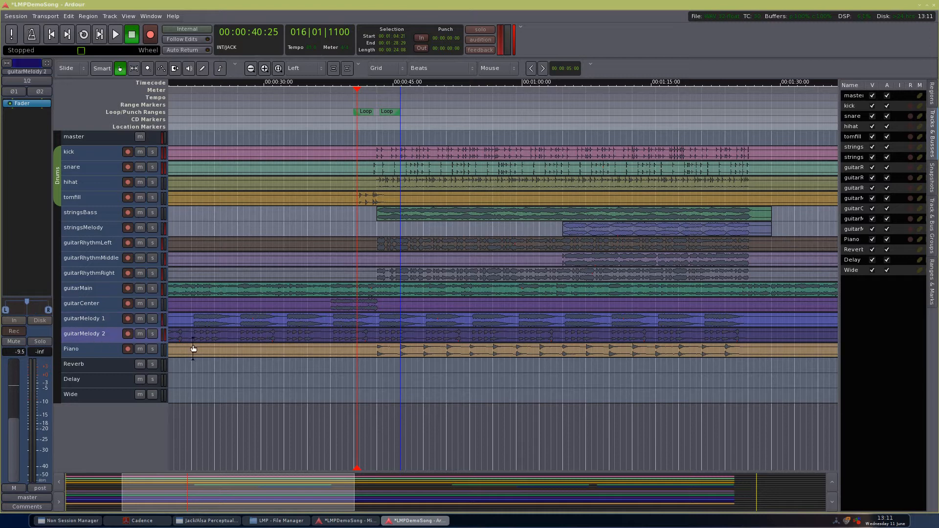
{"action": "left_click_drag", "start_coordinate": [46, 313], "coordinate": [41, 313]}
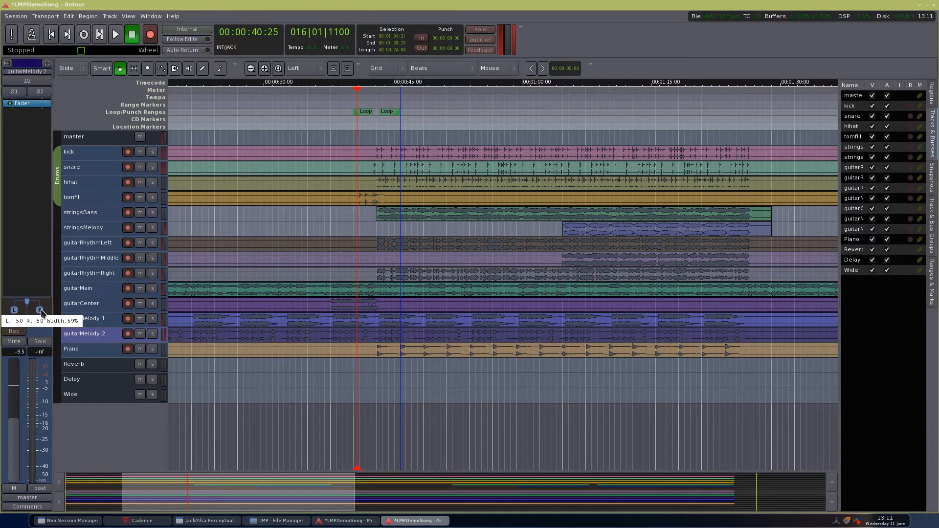
{"action": "key", "text": "space"}
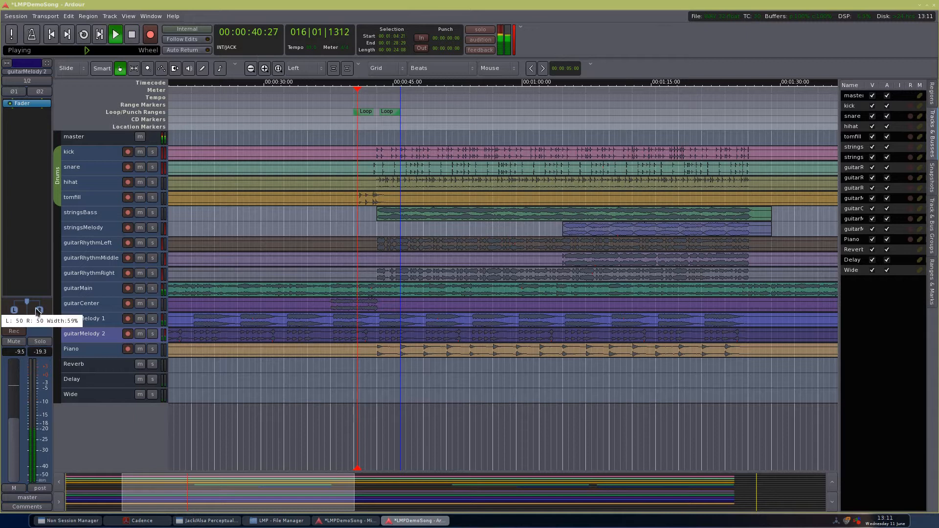
{"action": "scroll", "coordinate": [35, 306], "scroll_direction": "down", "scroll_amount": 1}
{"action": "scroll", "coordinate": [37, 309], "scroll_direction": "down", "scroll_amount": 3}
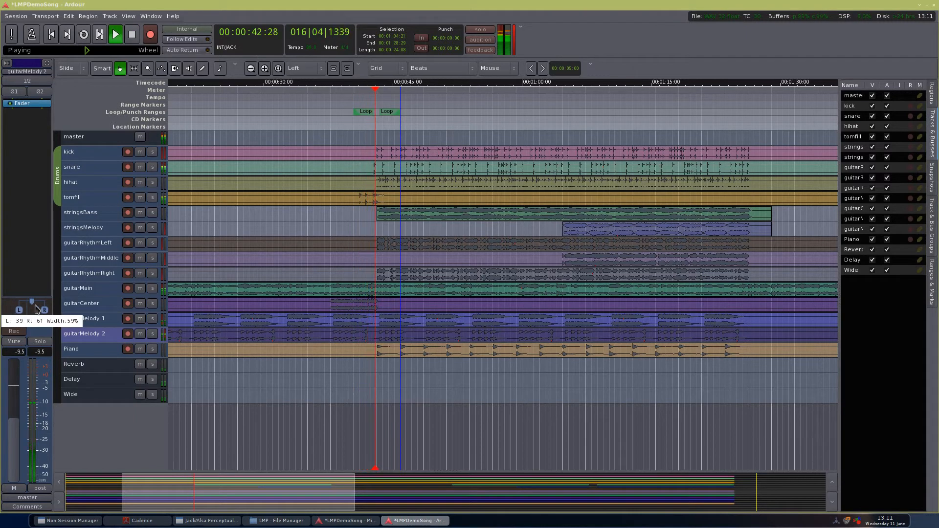
{"action": "scroll", "coordinate": [38, 309], "scroll_direction": "down", "scroll_amount": 2}
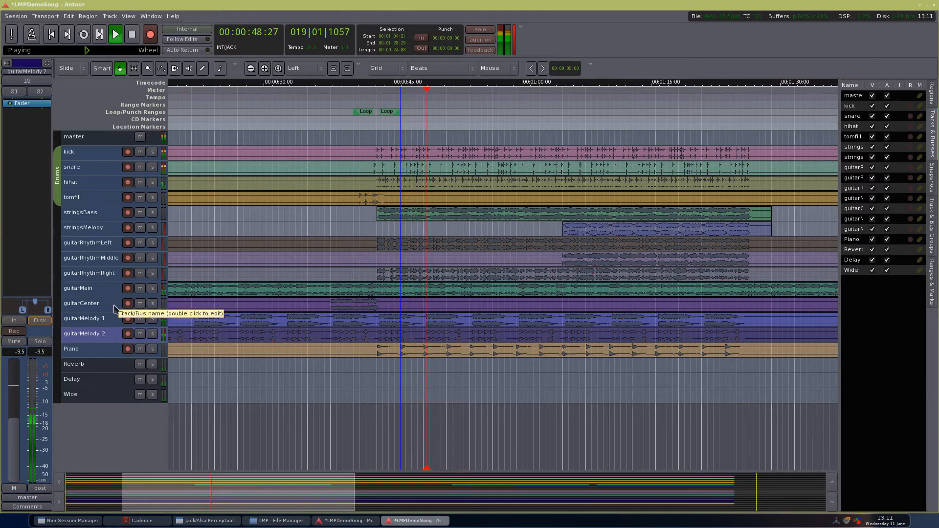
{"action": "scroll", "coordinate": [39, 313], "scroll_direction": "up", "scroll_amount": 2}
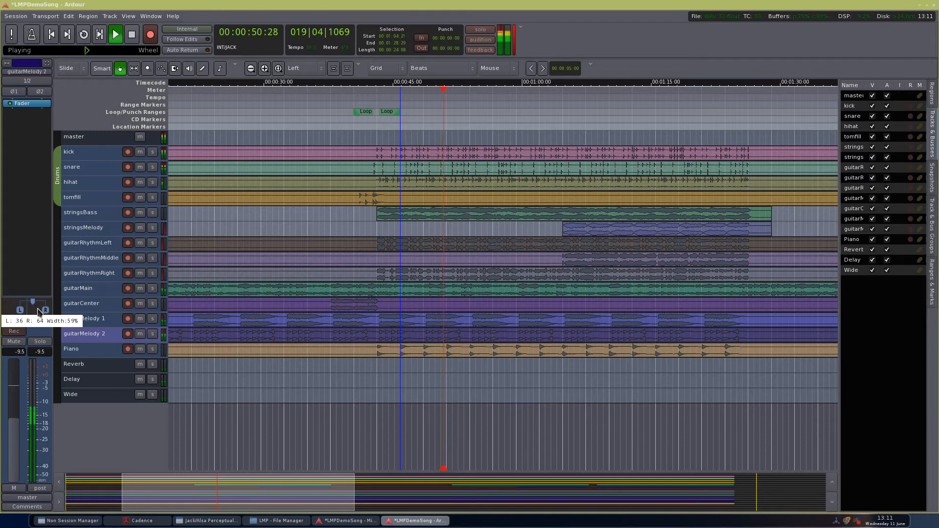
{"action": "left_click_drag", "start_coordinate": [46, 310], "coordinate": [64, 316]}
{"action": "key", "text": "space"}
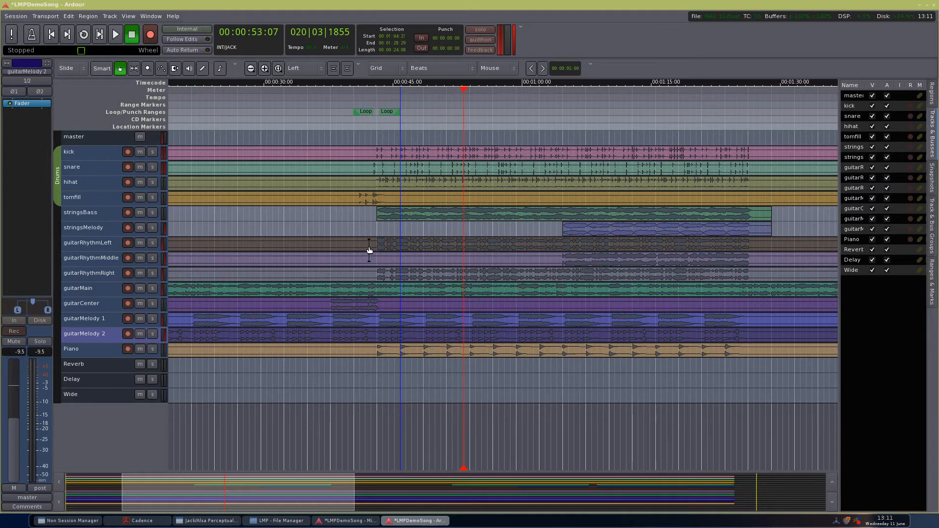
Compare the channel strips of guitarRhythmLeft and guitarRhythmRight, checking their panner and fader settings
{"action": "left_click", "coordinate": [90, 246]}
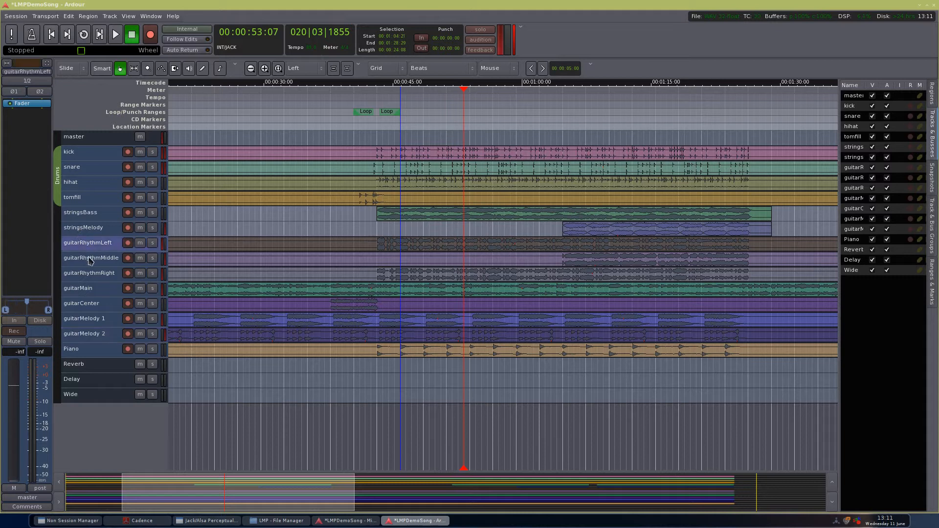
{"action": "left_click", "coordinate": [91, 274]}
{"action": "left_click", "coordinate": [105, 249]}
{"action": "left_click", "coordinate": [106, 275]}
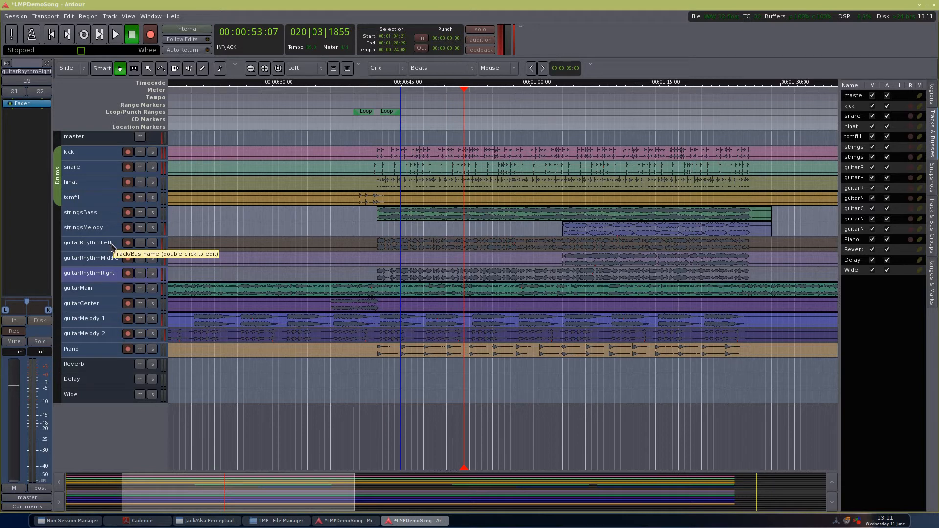
Select guitarMelody 1 and listen to the mix from about bar 16, just before the drums enter
{"action": "left_click", "coordinate": [100, 320]}
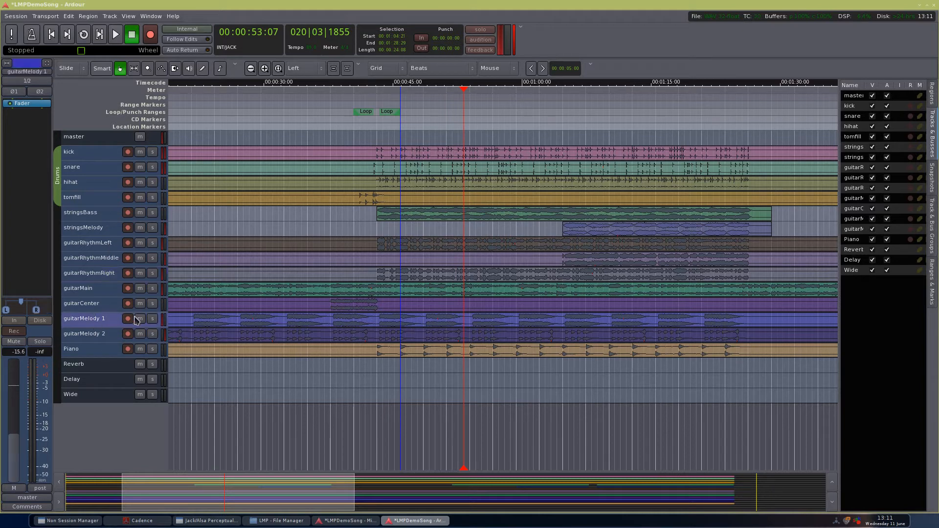
{"action": "left_click", "coordinate": [367, 94]}
{"action": "key", "text": "space"}
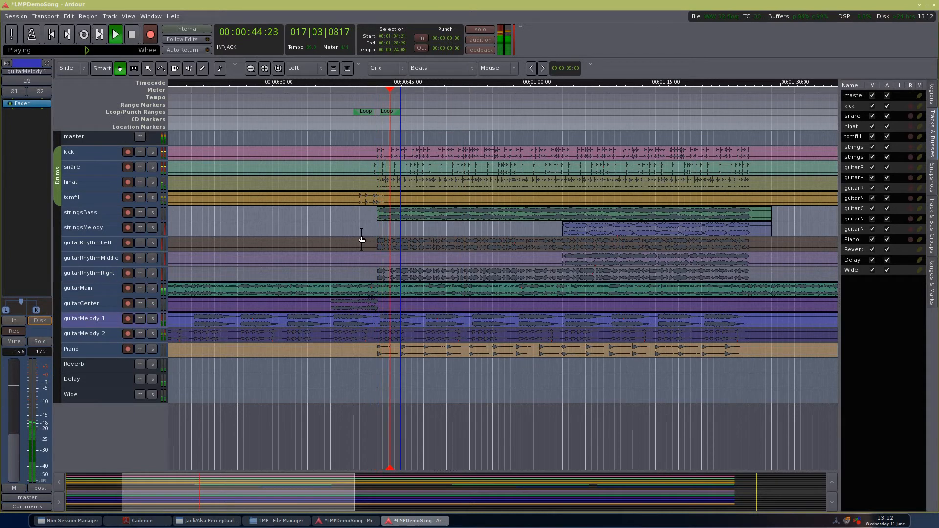
{"action": "key", "text": "space"}
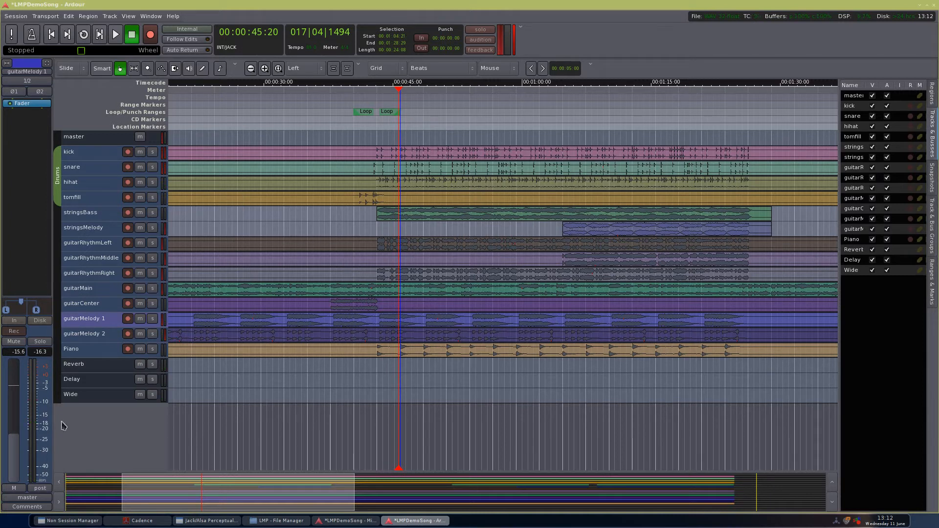
Add post-fader aux sends to Reverb, Delay and Wide on guitarMelody 1
{"action": "right_click", "coordinate": [26, 127]}
{"action": "mouse_move", "coordinate": [68, 151]}
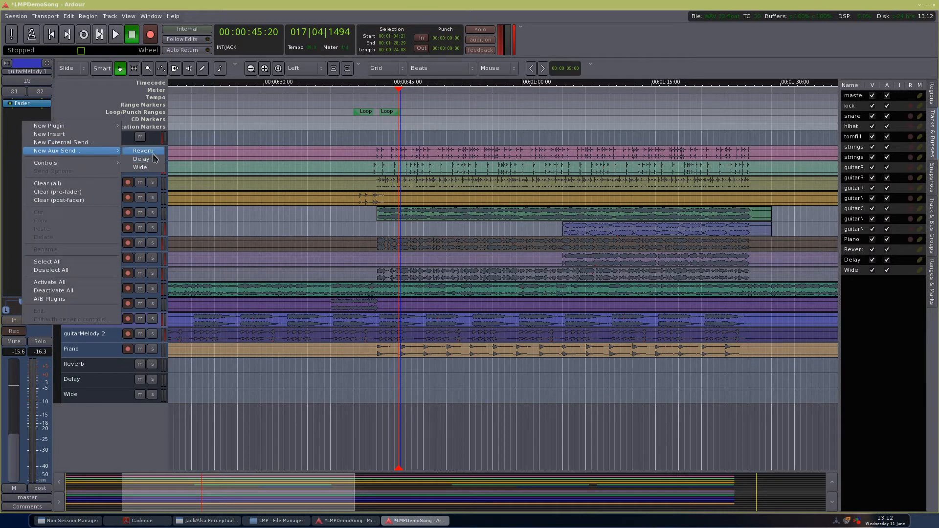
{"action": "left_click", "coordinate": [153, 153]}
{"action": "right_click", "coordinate": [30, 142]}
{"action": "mouse_move", "coordinate": [62, 172]}
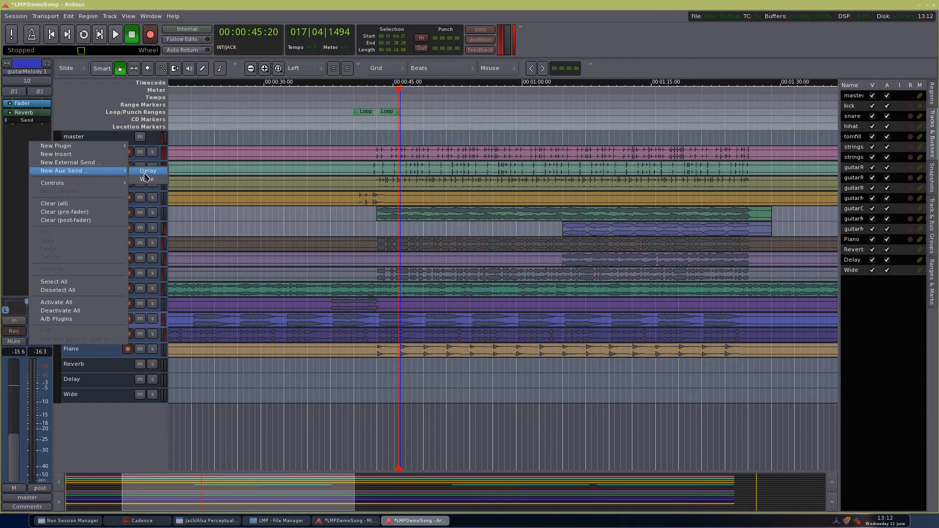
{"action": "left_click", "coordinate": [145, 174]}
{"action": "right_click", "coordinate": [34, 158]}
{"action": "mouse_move", "coordinate": [76, 187]}
{"action": "left_click", "coordinate": [147, 187]}
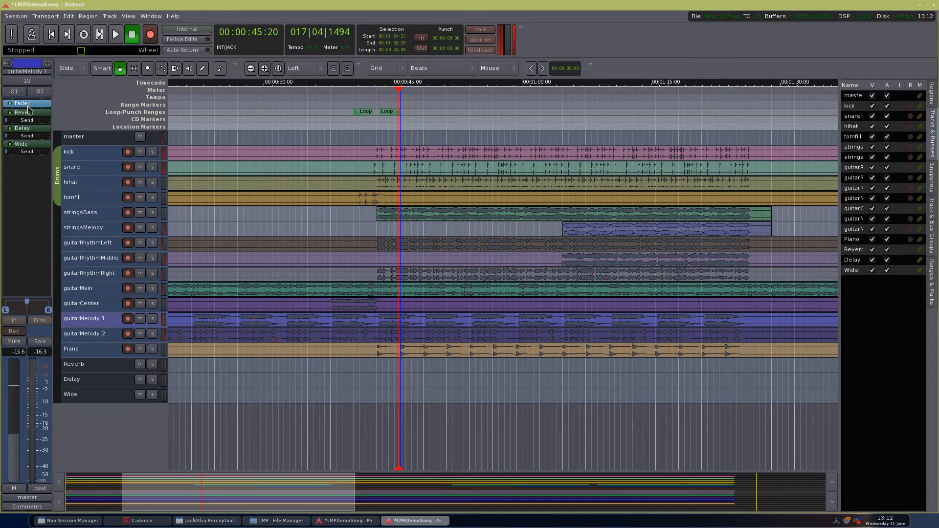
Narrow guitarMelody 1's stereo width to 61%, pan it left of center, and widen it slightly
{"action": "left_click_drag", "start_coordinate": [48, 311], "coordinate": [41, 314]}
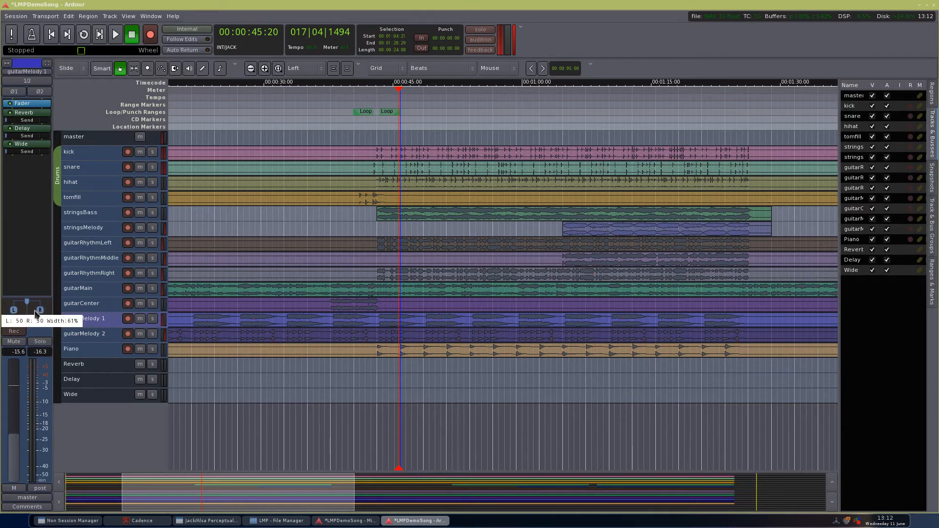
{"action": "scroll", "coordinate": [44, 305], "scroll_direction": "up", "scroll_amount": 5}
{"action": "left_click_drag", "start_coordinate": [34, 310], "coordinate": [40, 315]}
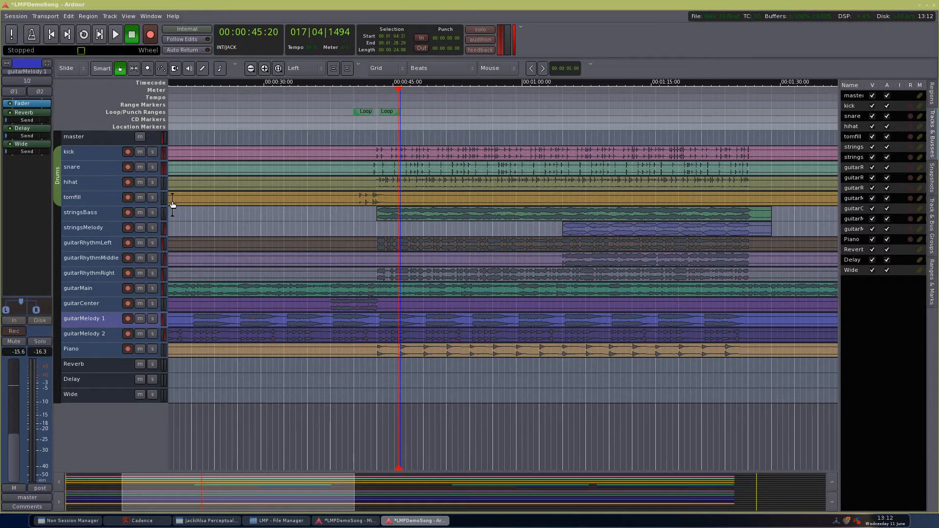
Pull the guitarMelody 2 fader all the way down to -inf
{"action": "left_click", "coordinate": [99, 339]}
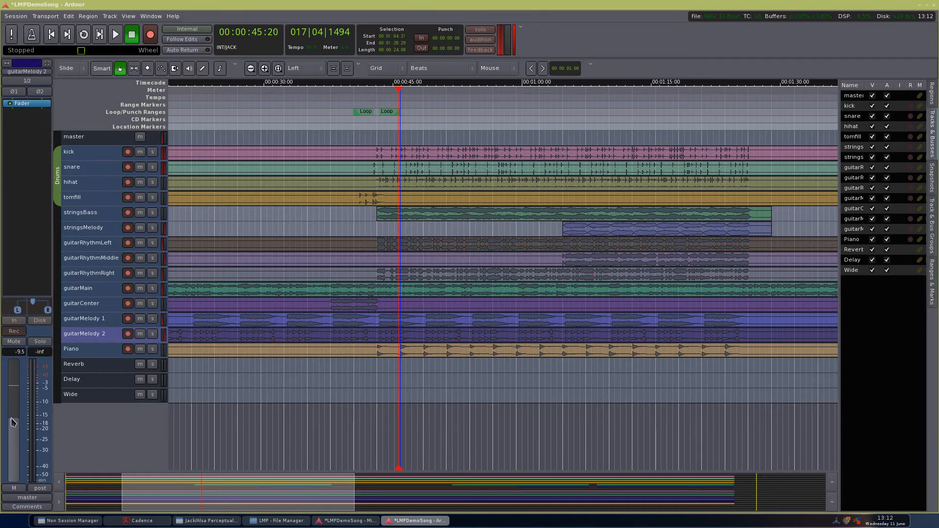
{"action": "left_click_drag", "start_coordinate": [16, 405], "coordinate": [76, 456]}
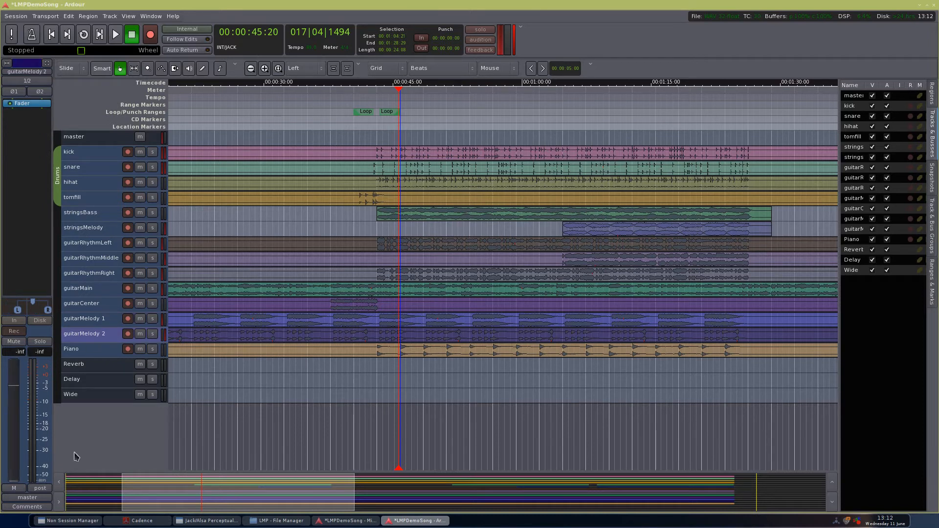
Select guitarMelody 1, play the mix from about bar 15, and lower that track's fader to about -20.2 dB
{"action": "left_click", "coordinate": [102, 323]}
{"action": "left_click", "coordinate": [319, 96]}
{"action": "key", "text": "space"}
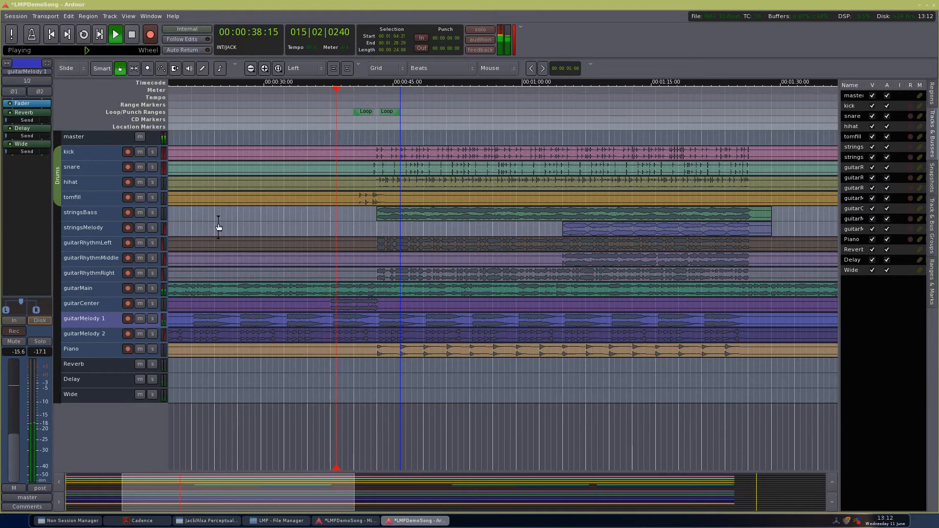
{"action": "scroll", "coordinate": [20, 406], "scroll_direction": "down", "scroll_amount": 3}
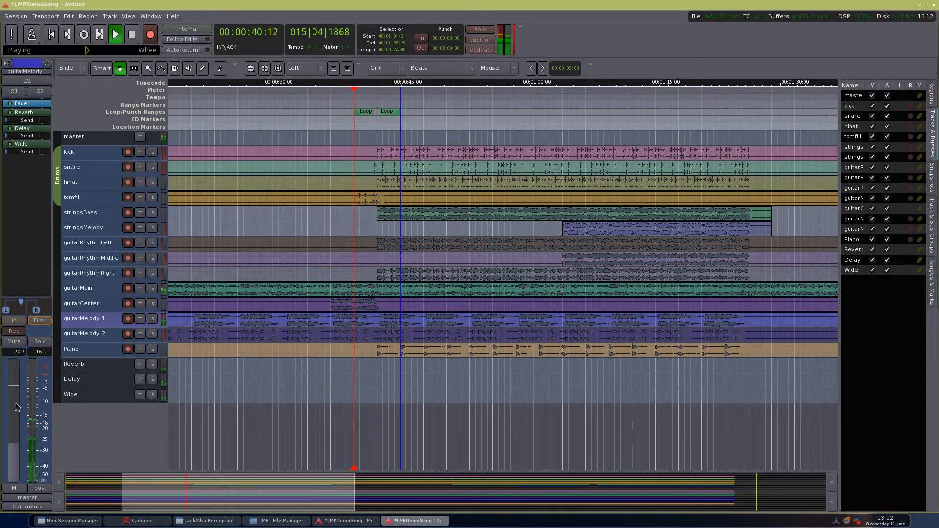
Raise guitarMelody 1's Reverb and Delay send levels during playback and settle its fader at -20.2 dB
{"action": "left_click_drag", "start_coordinate": [23, 123], "coordinate": [39, 141]}
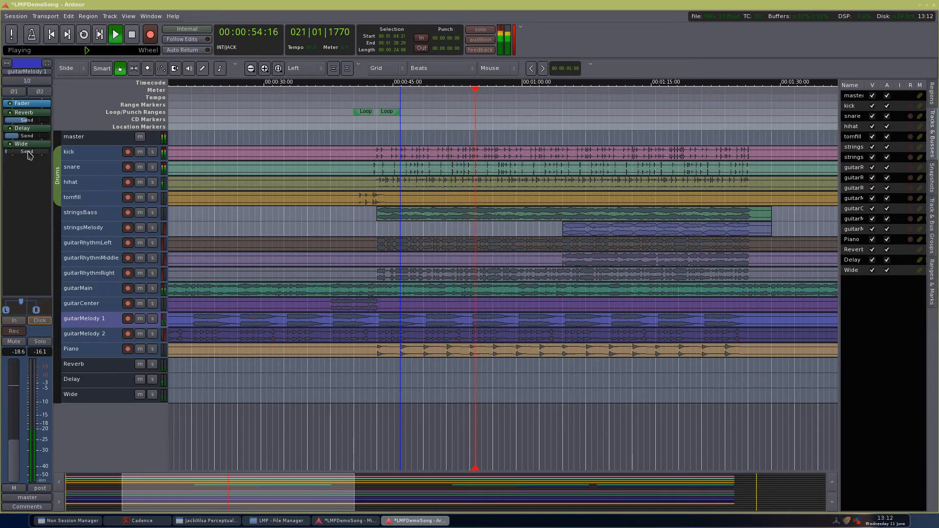
{"action": "mouse_move", "coordinate": [24, 156]}
{"action": "mouse_move", "coordinate": [22, 121]}
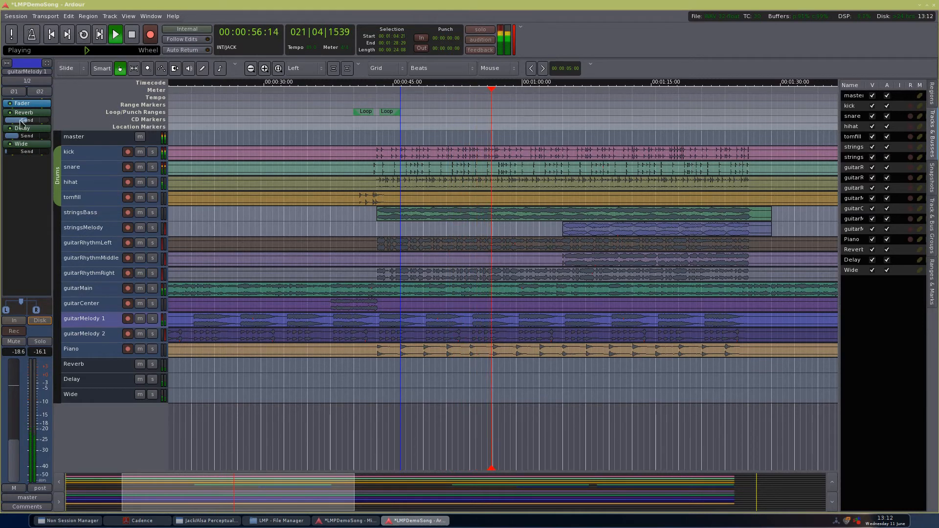
{"action": "scroll", "coordinate": [15, 410], "scroll_direction": "down", "scroll_amount": 1}
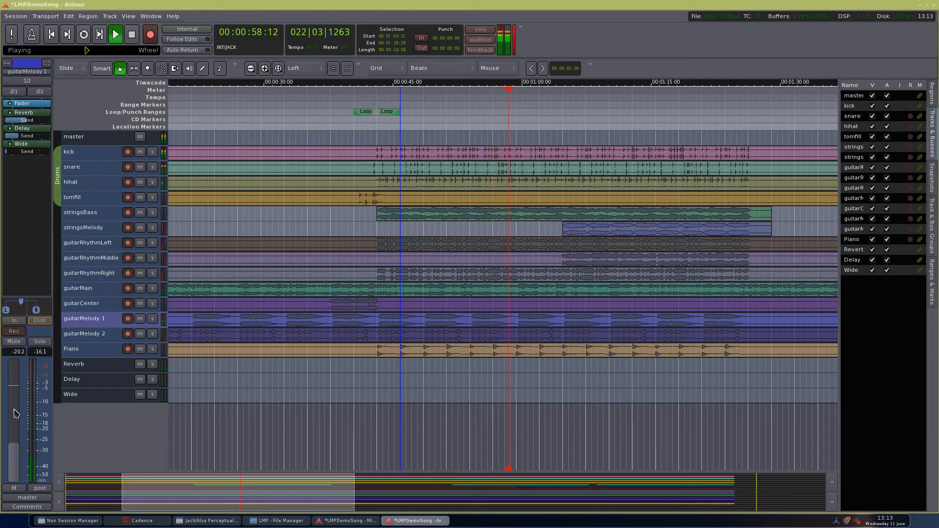
{"action": "scroll", "coordinate": [15, 414], "scroll_direction": "down", "scroll_amount": 1}
{"action": "scroll", "coordinate": [15, 414], "scroll_direction": "up", "scroll_amount": 1}
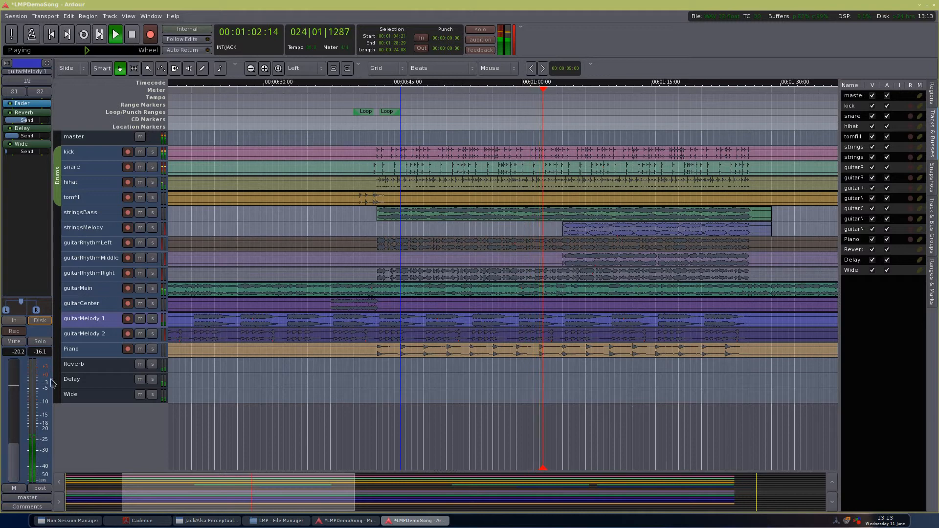
Set the master fader to -15.6 dB in the mixer window and return to the editor
{"action": "key", "text": "alt+m"}
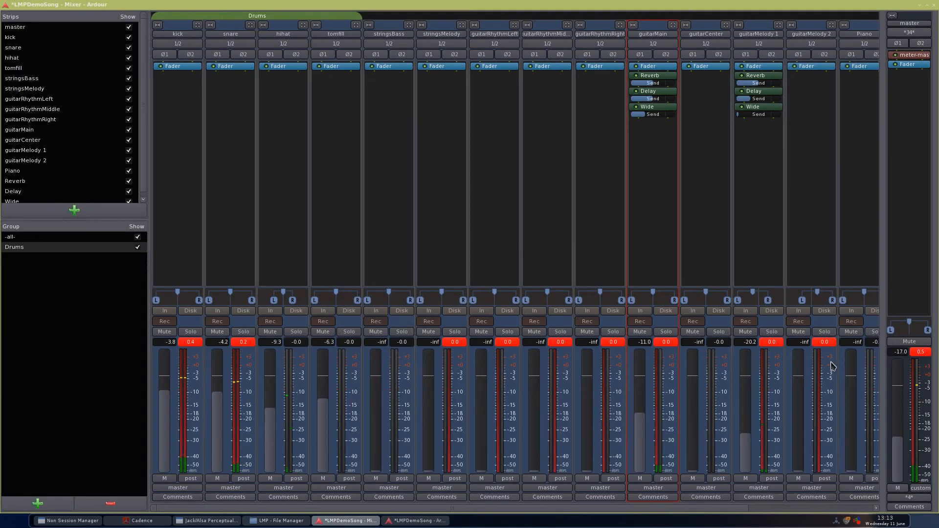
{"action": "key", "text": "alt+m"}
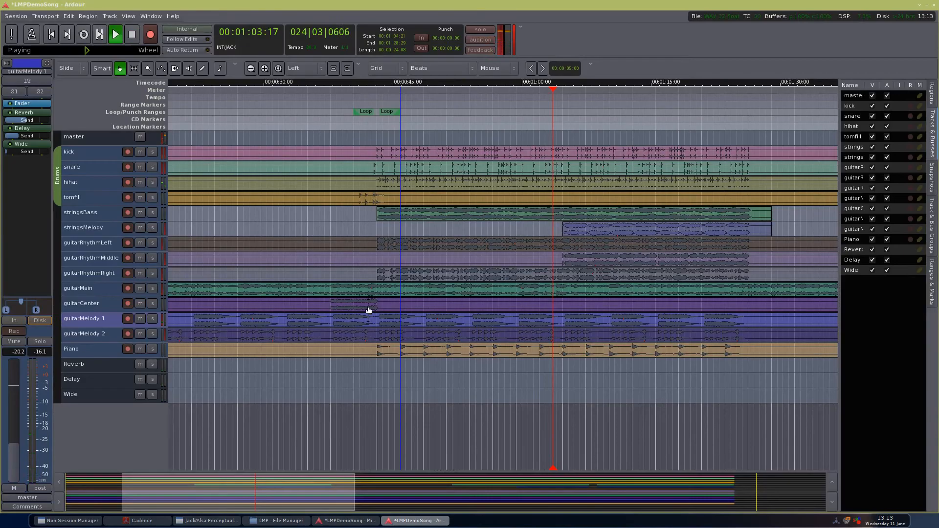
{"action": "key", "text": "alt+m"}
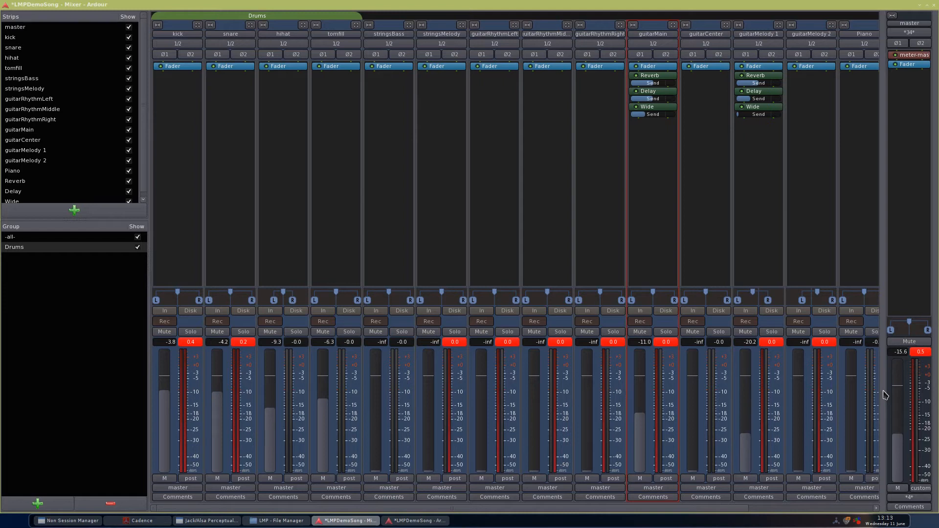
{"action": "key", "text": "alt+Tab"}
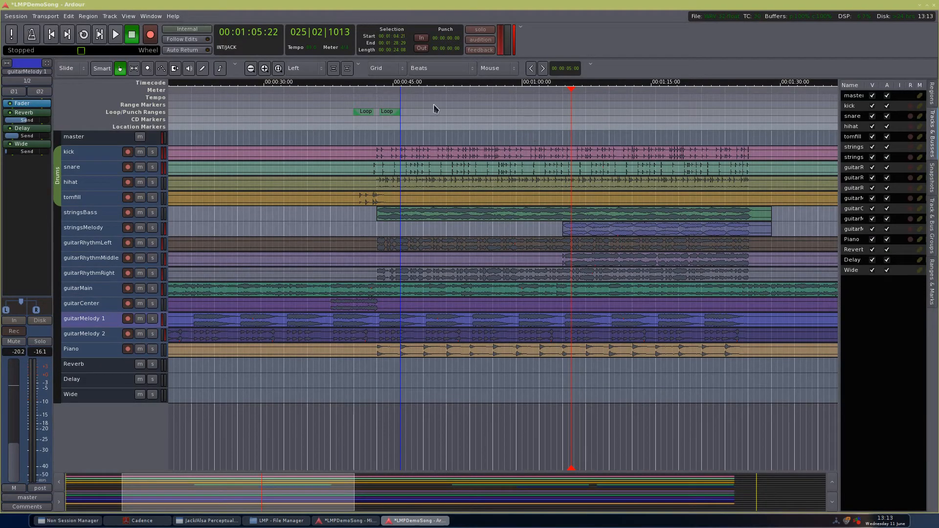
Move the playhead back to about bar 16, save the session, and listen to the mix from there
{"action": "left_click", "coordinate": [365, 97]}
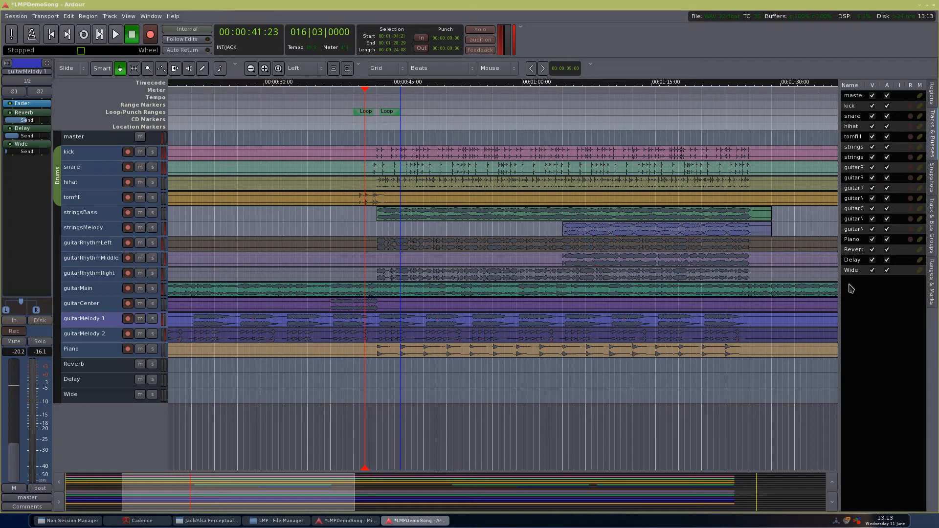
{"action": "key", "text": "ctrl+s"}
{"action": "key", "text": "space"}
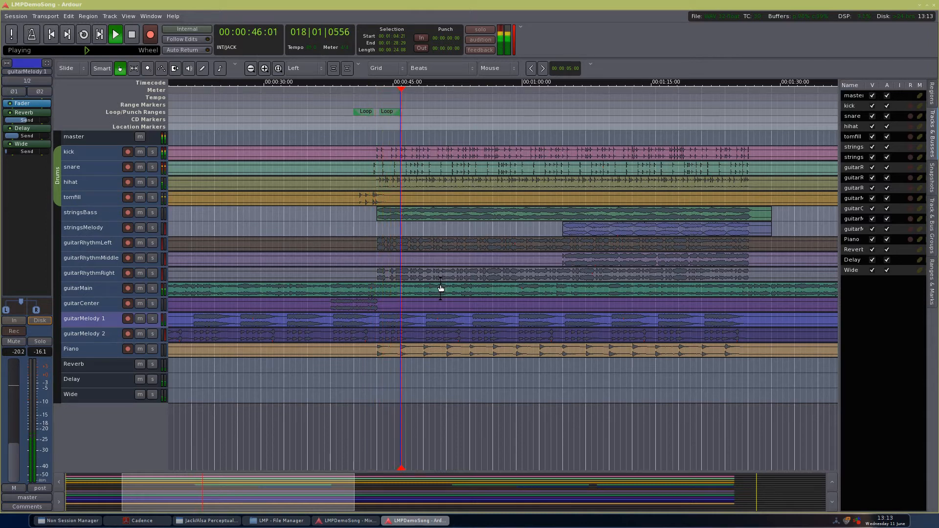
Stop playback and delete the Wide send from guitarMelody 1
{"action": "key", "text": "space"}
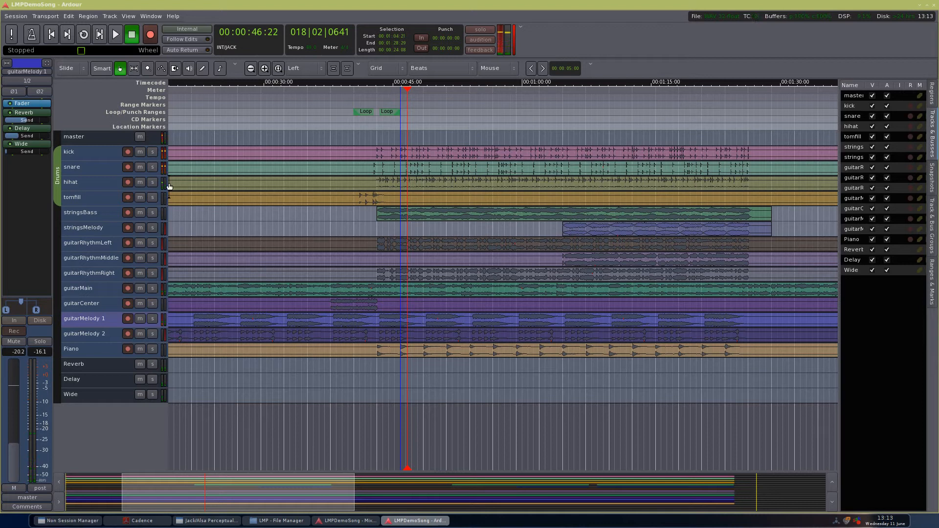
{"action": "right_click", "coordinate": [27, 147]}
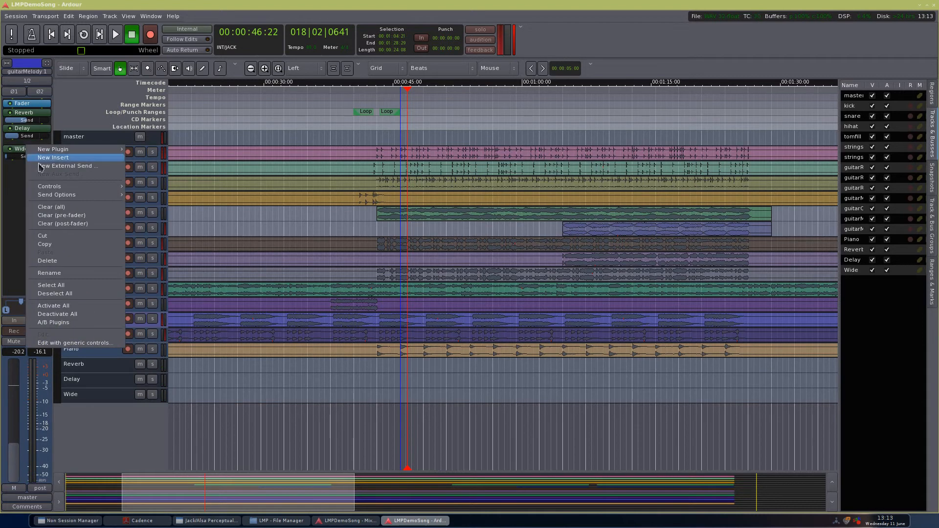
{"action": "left_click", "coordinate": [66, 267]}
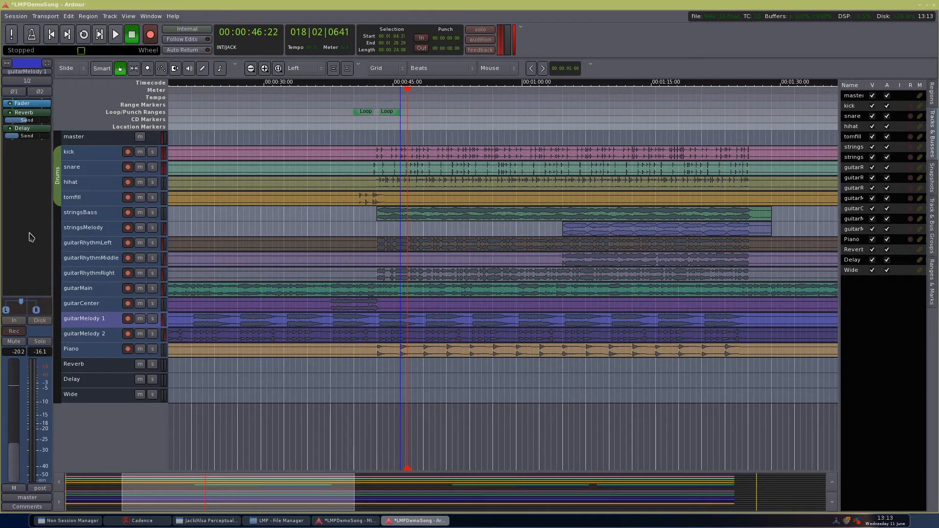
Add post-fader aux sends to Reverb and Delay on guitarMelody 2
{"action": "left_click", "coordinate": [106, 339]}
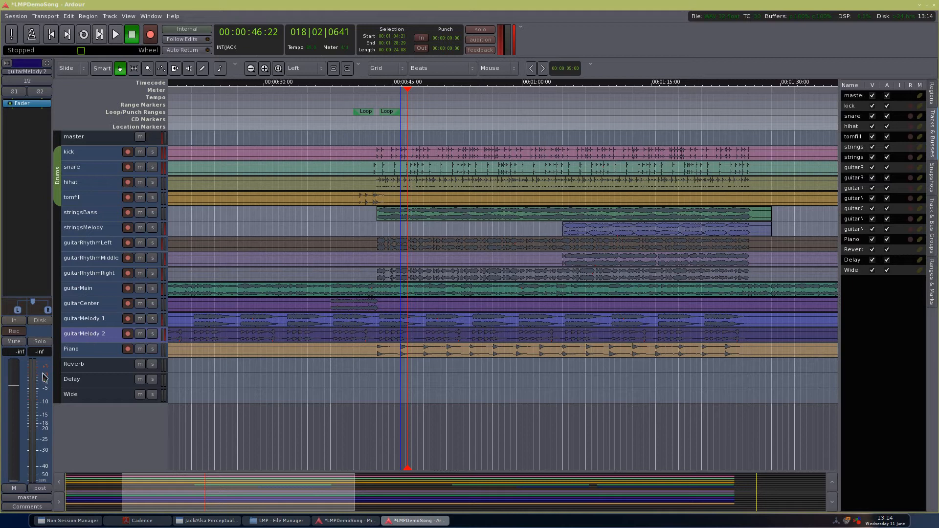
{"action": "right_click", "coordinate": [13, 136]}
{"action": "mouse_move", "coordinate": [51, 163]}
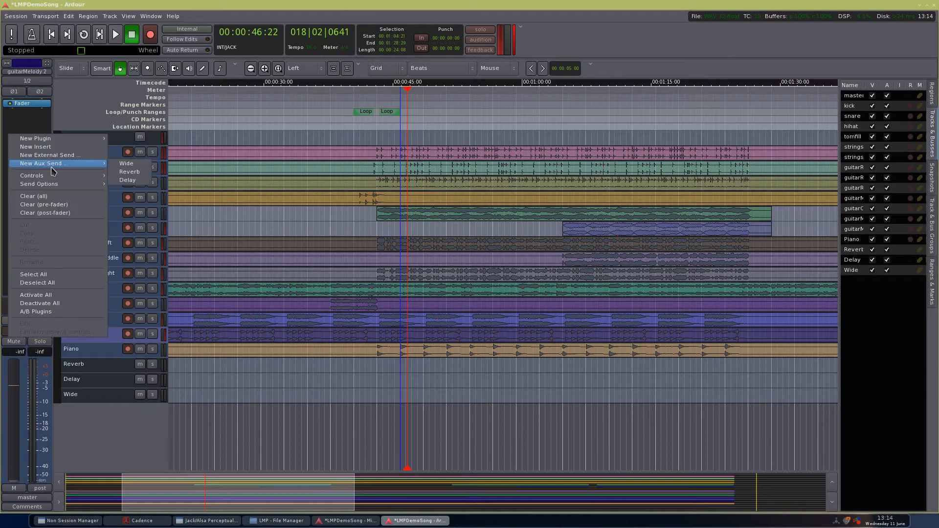
{"action": "left_click", "coordinate": [128, 172]}
{"action": "right_click", "coordinate": [22, 152]}
{"action": "mouse_move", "coordinate": [78, 181]}
{"action": "left_click", "coordinate": [131, 198]}
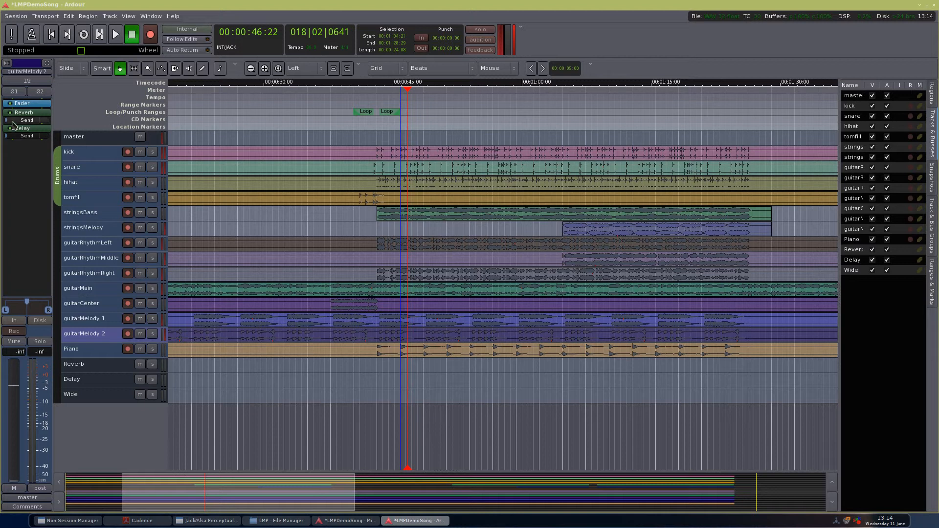
Narrow guitarMelody 2's stereo image toward the right side and raise its fader to -12.3 dB during playback
{"action": "mouse_move", "coordinate": [22, 121]}
{"action": "key", "text": "space"}
{"action": "key", "text": "space"}
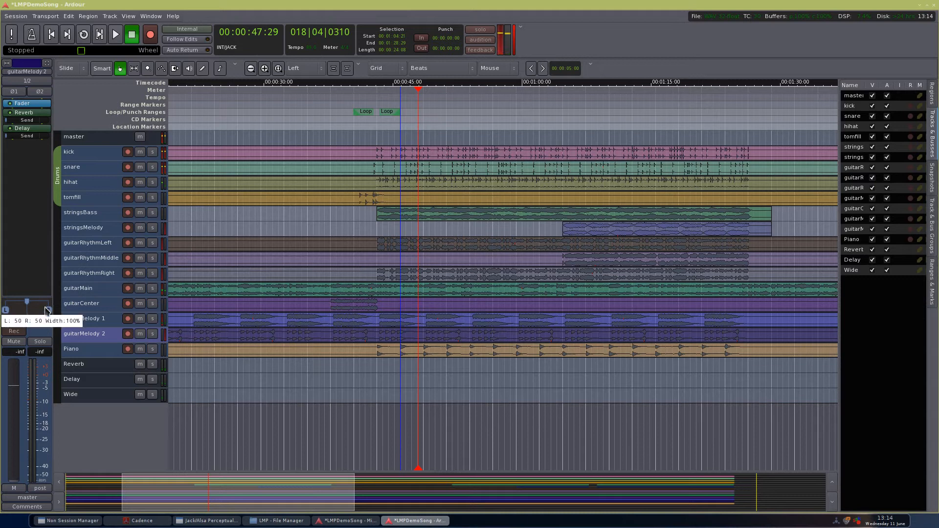
{"action": "left_click_drag", "start_coordinate": [47, 312], "coordinate": [48, 314]}
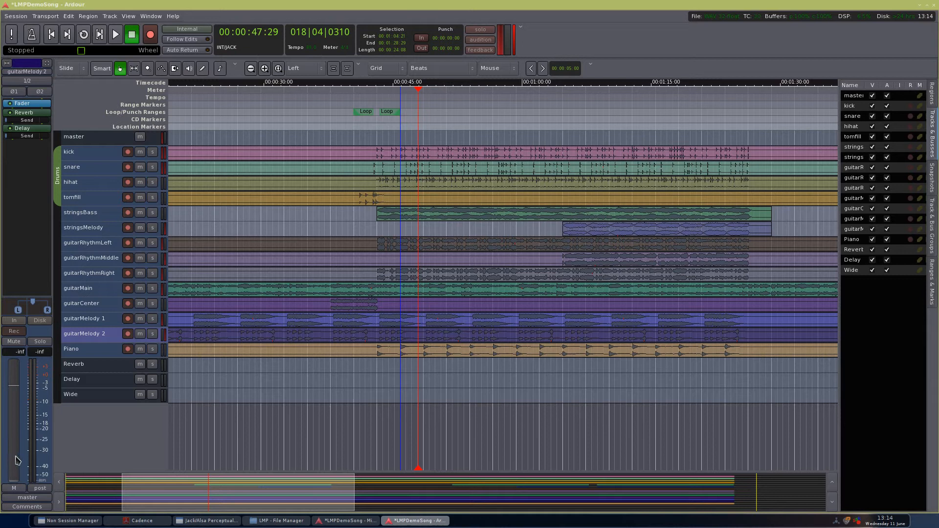
{"action": "key", "text": "space"}
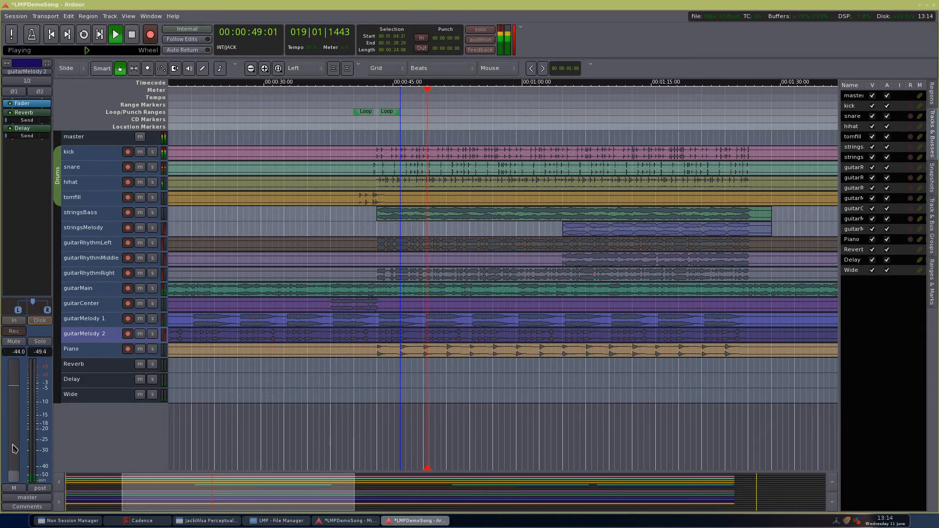
{"action": "mouse_move", "coordinate": [15, 430]}
{"action": "left_mouse_down"}
{"action": "mouse_move", "coordinate": [15, 407]}
{"action": "mouse_move", "coordinate": [15, 425]}
{"action": "left_mouse_up"}
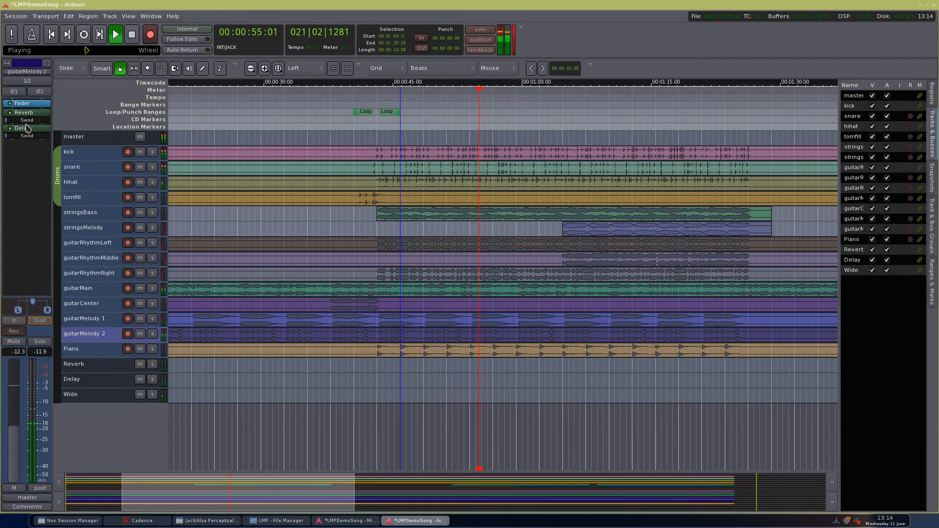
Raise the Reverb and Delay send levels on guitarMelody 2 to about halfway while the mix plays
{"action": "left_click_drag", "start_coordinate": [25, 121], "coordinate": [46, 123]}
{"action": "mouse_move", "coordinate": [30, 141]}
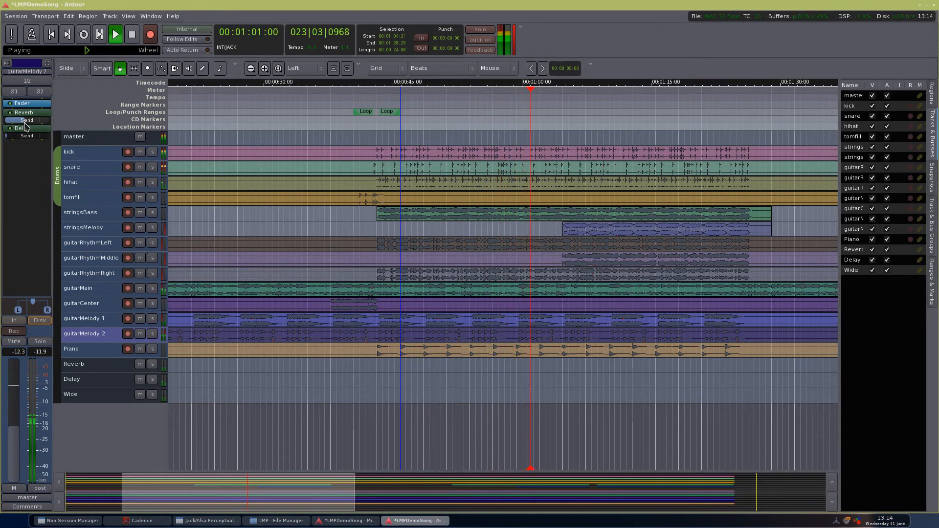
{"action": "mouse_move", "coordinate": [26, 124]}
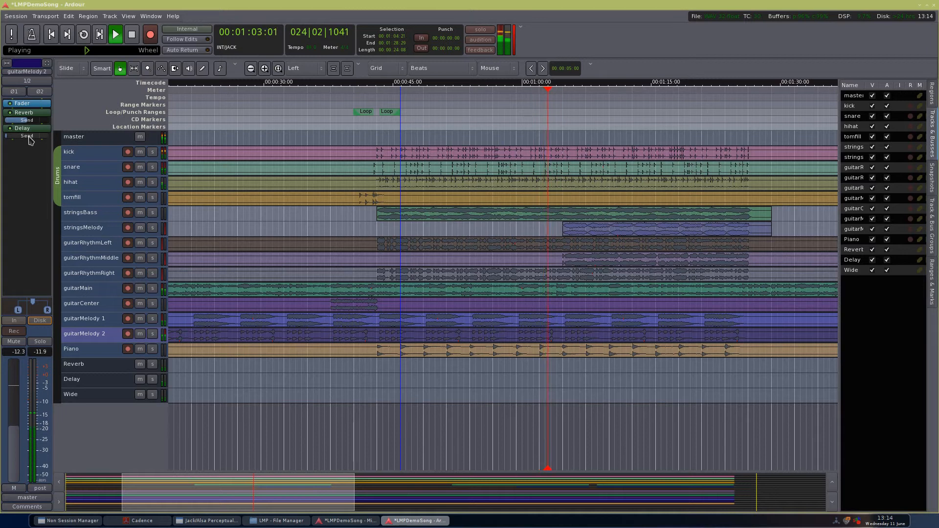
{"action": "left_click_drag", "start_coordinate": [30, 139], "coordinate": [50, 144]}
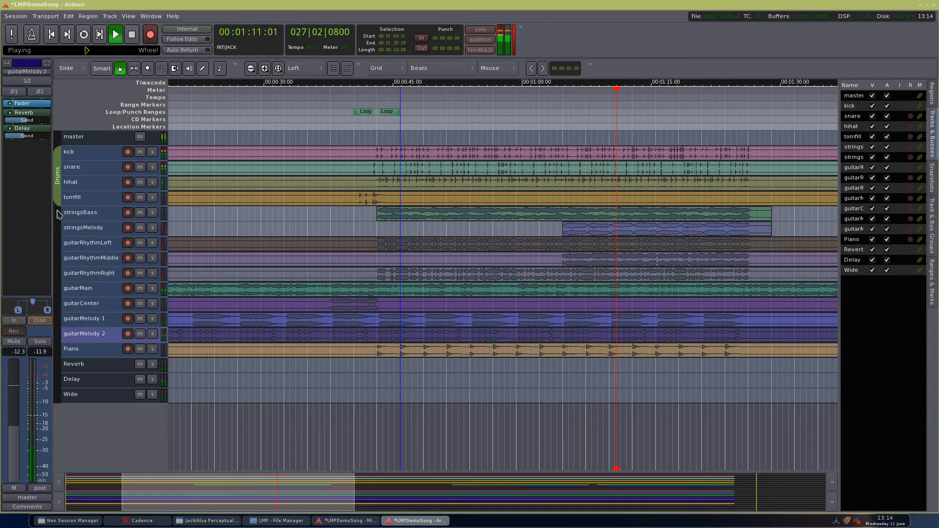
{"action": "key", "text": "space"}
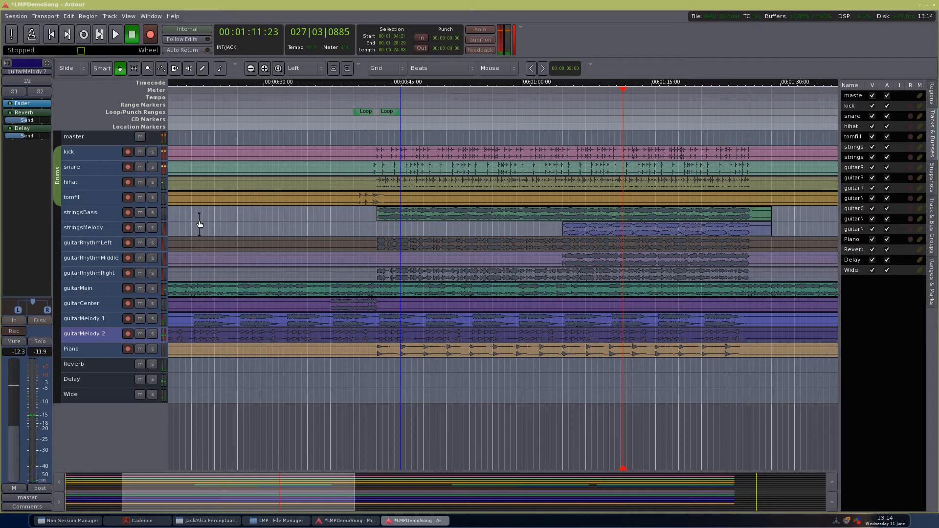
Return the playhead to bar 16 and listen to how both guitar melodies sit as the drums enter
{"action": "key", "text": "space"}
{"action": "key", "text": "space"}
{"action": "left_click_drag", "start_coordinate": [494, 115], "coordinate": [372, 101]}
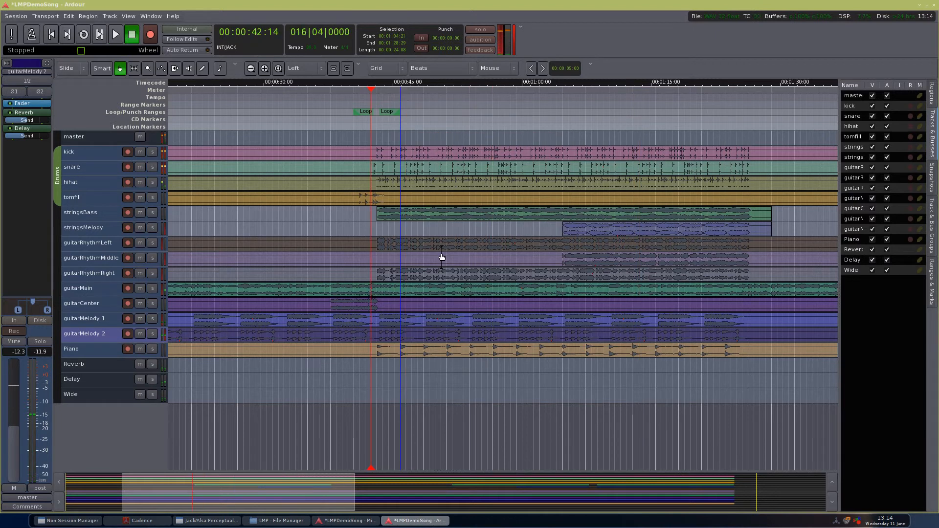
{"action": "key", "text": "space"}
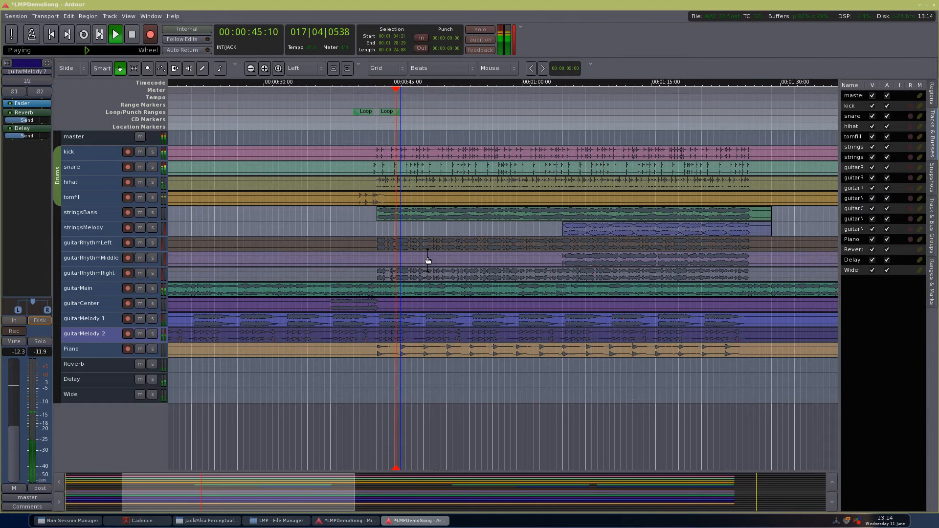
{"action": "key", "text": "space"}
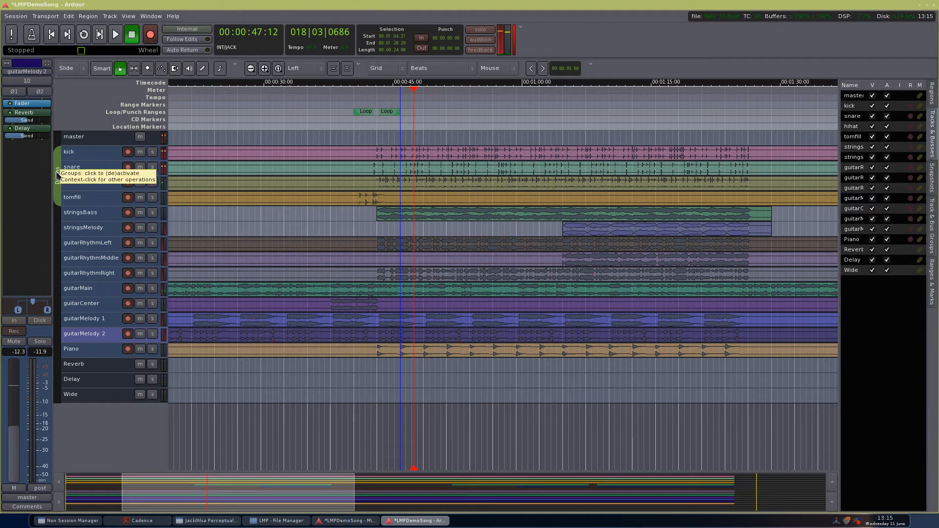
Mute the Drums group tracks and listen to the guitars alone from about bar 17
{"action": "left_click", "coordinate": [144, 154]}
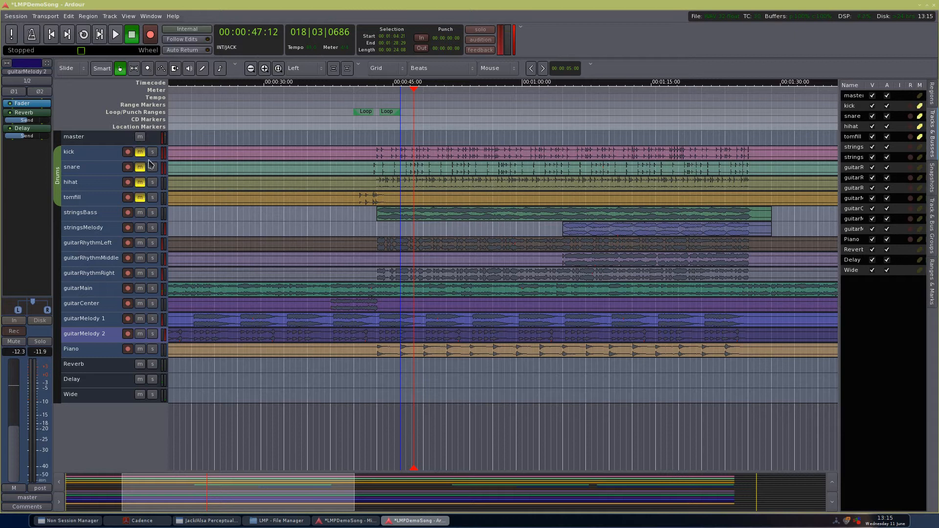
{"action": "left_click", "coordinate": [375, 99]}
{"action": "key", "text": "space"}
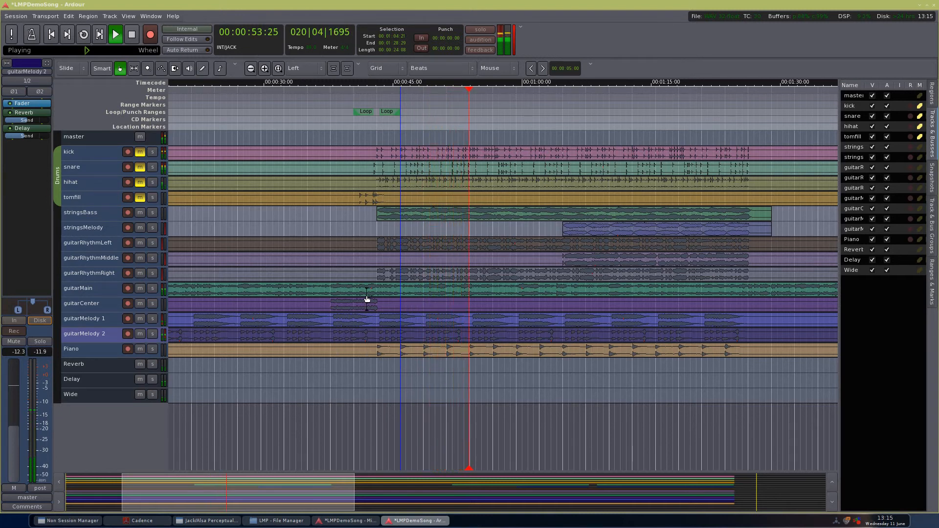
{"action": "key", "text": "space"}
Lower guitarMelody 1's fader to -21.9 dB, checking it by playing from about bar 17, and save the session
{"action": "left_click", "coordinate": [86, 320]}
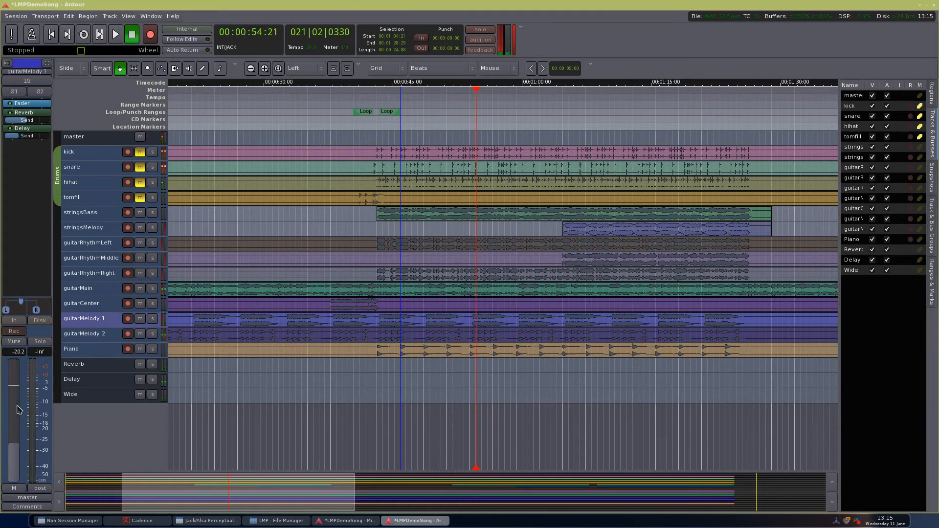
{"action": "scroll", "coordinate": [17, 410], "scroll_direction": "down", "scroll_amount": 2}
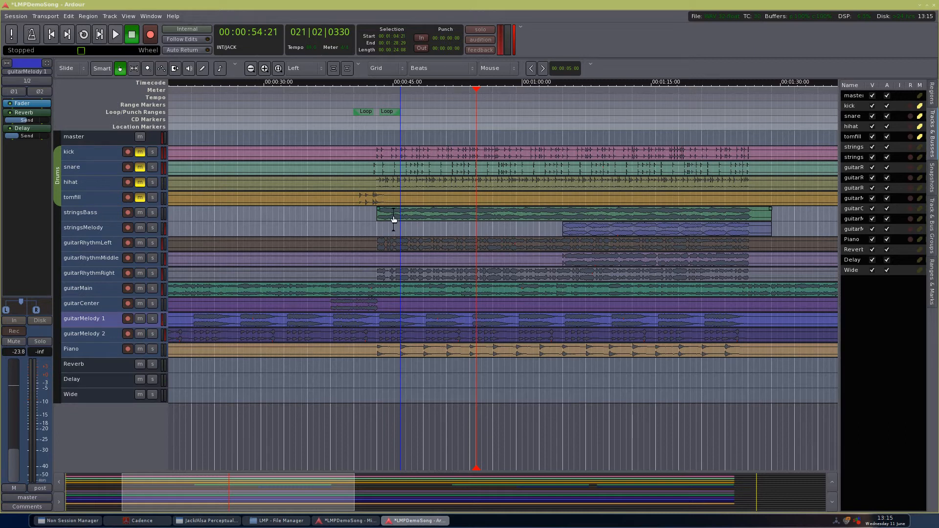
{"action": "left_click_drag", "start_coordinate": [476, 89], "coordinate": [397, 95]}
{"action": "key", "text": "space"}
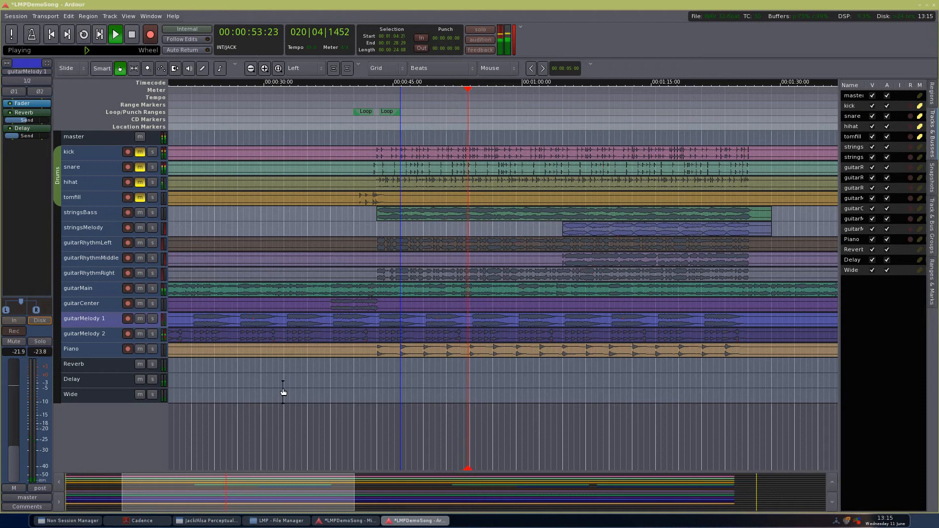
{"action": "key", "text": "space"}
{"action": "key", "text": "ctrl+s"}
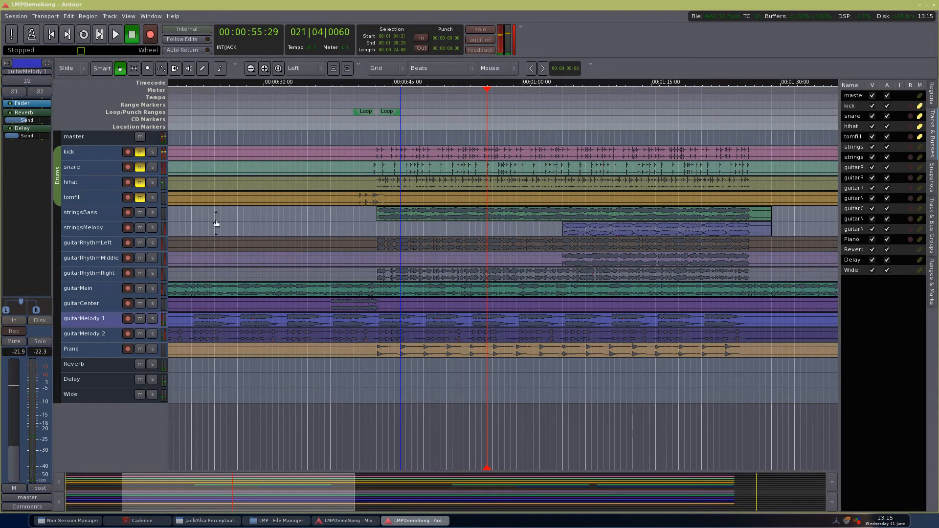
Unmute the Drums group tracks, play the full mix from about bar 18, and save the session
{"action": "left_click", "coordinate": [145, 167]}
{"action": "mouse_move", "coordinate": [430, 98]}
{"action": "left_mouse_down"}
{"action": "mouse_move", "coordinate": [437, 93]}
{"action": "mouse_move", "coordinate": [410, 107]}
{"action": "left_mouse_up"}
{"action": "key", "text": "space"}
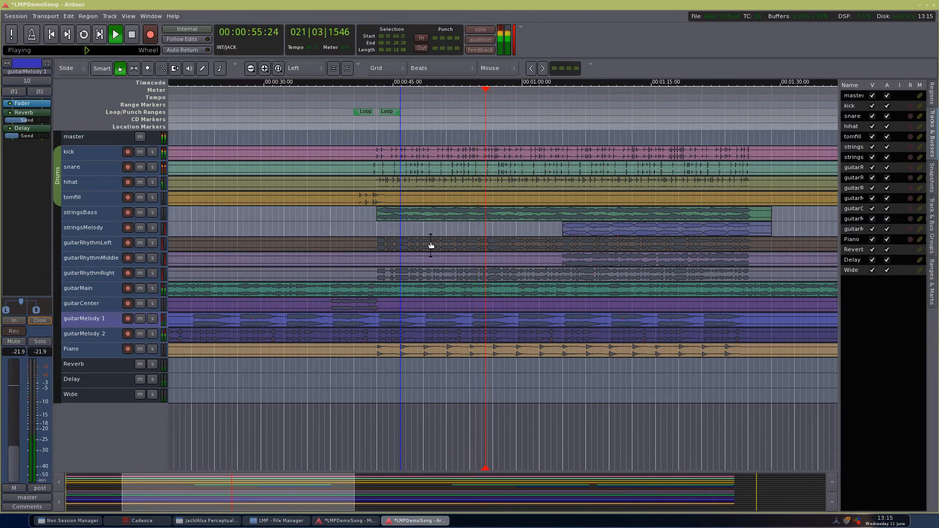
{"action": "key", "text": "space"}
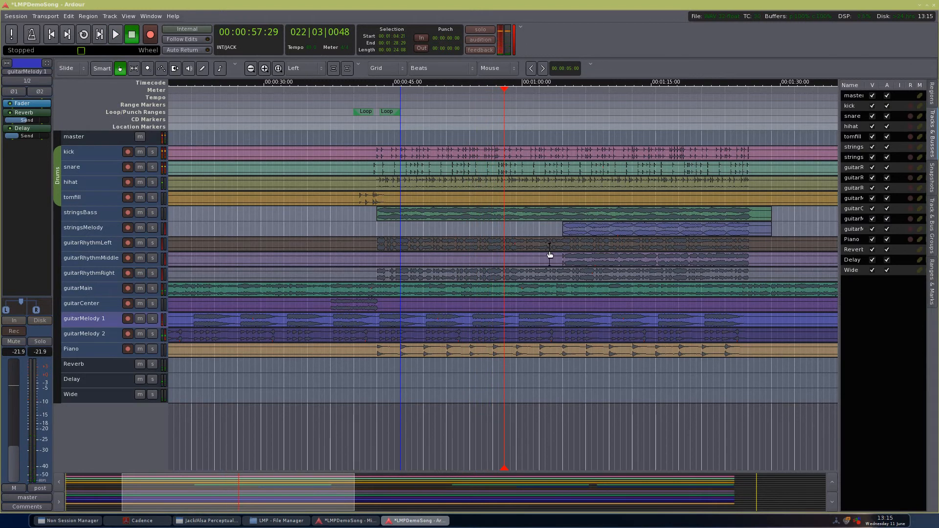
{"action": "left_click", "coordinate": [371, 95]}
{"action": "key", "text": "ctrl+s"}
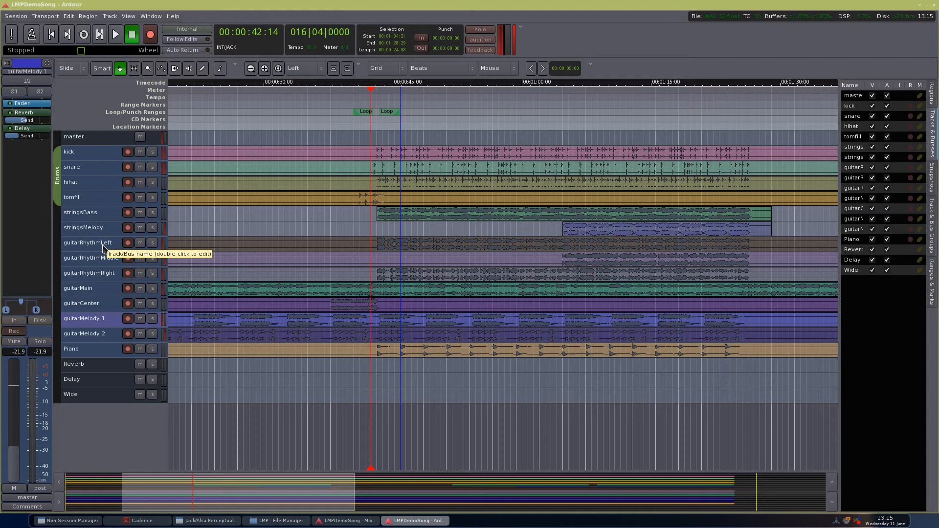
Solo guitarRhythmLeft and raise its fader to -13.7 dB while playing from bar 16, beat 4
{"action": "left_click", "coordinate": [104, 249]}
{"action": "left_click", "coordinate": [152, 243]}
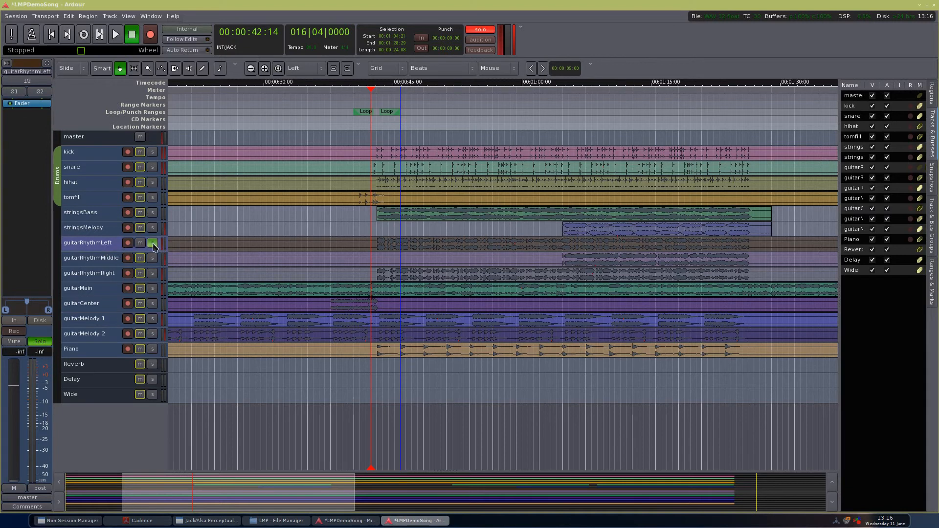
{"action": "key", "text": "space"}
{"action": "left_click_drag", "start_coordinate": [18, 404], "coordinate": [19, 398]}
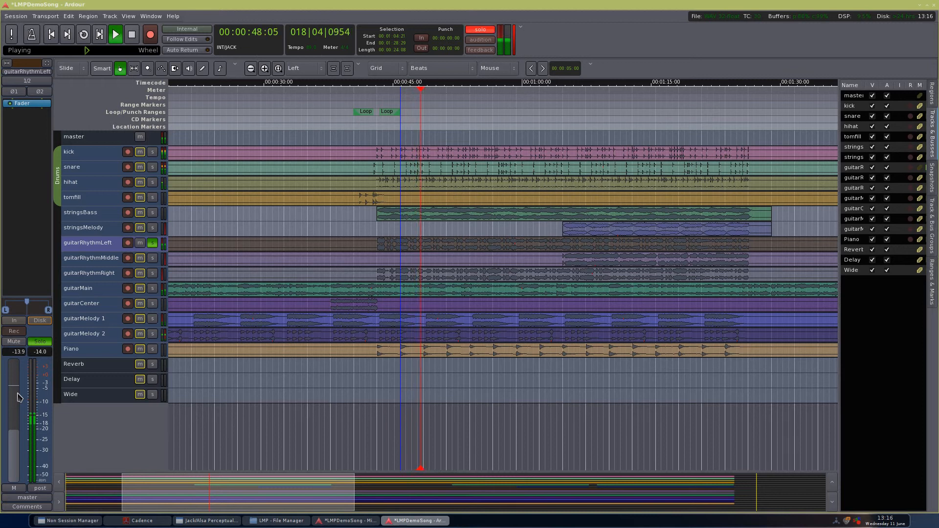
{"action": "left_click_drag", "start_coordinate": [17, 394], "coordinate": [17, 393]}
{"action": "key", "text": "space"}
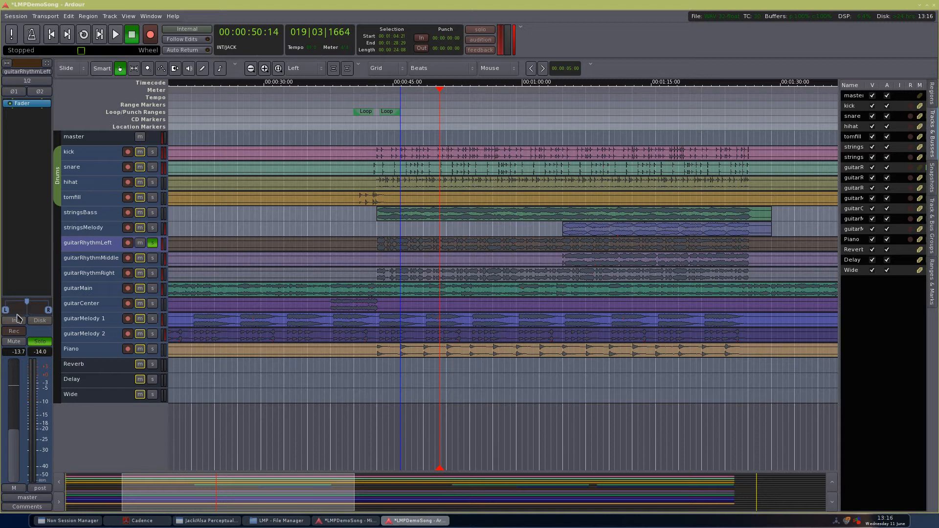
Add Reverb and Delay aux sends to guitarRhythmLeft after its fader
{"action": "left_click", "coordinate": [107, 280]}
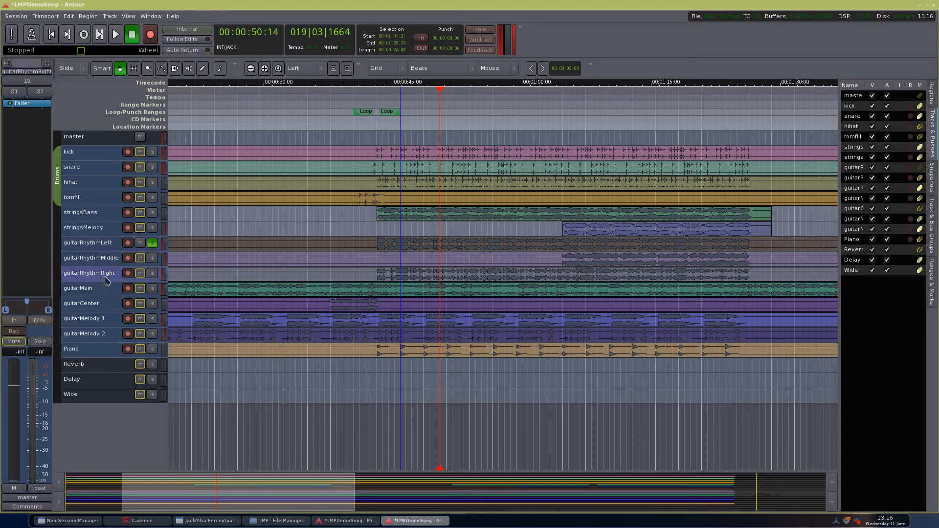
{"action": "left_click", "coordinate": [106, 247]}
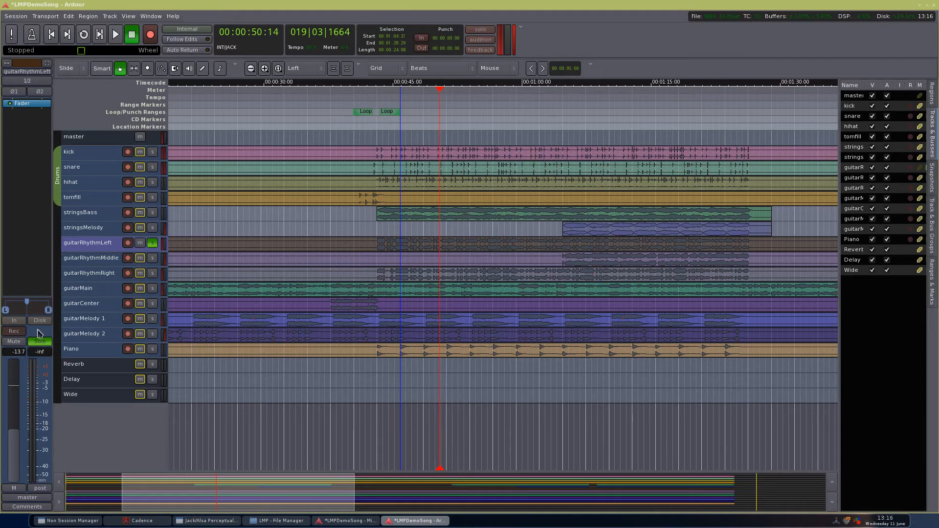
{"action": "right_click", "coordinate": [28, 128]}
{"action": "mouse_move", "coordinate": [68, 153]}
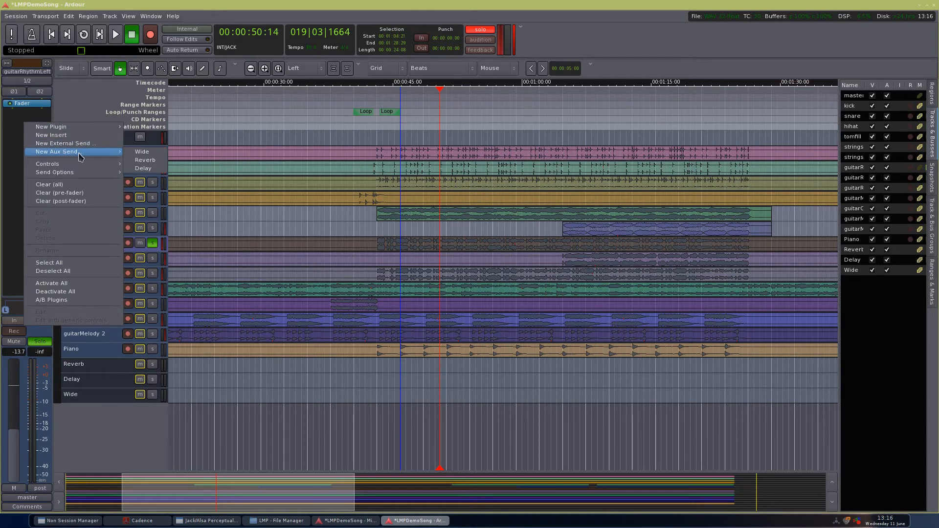
{"action": "left_click", "coordinate": [147, 162]}
{"action": "right_click", "coordinate": [32, 137]}
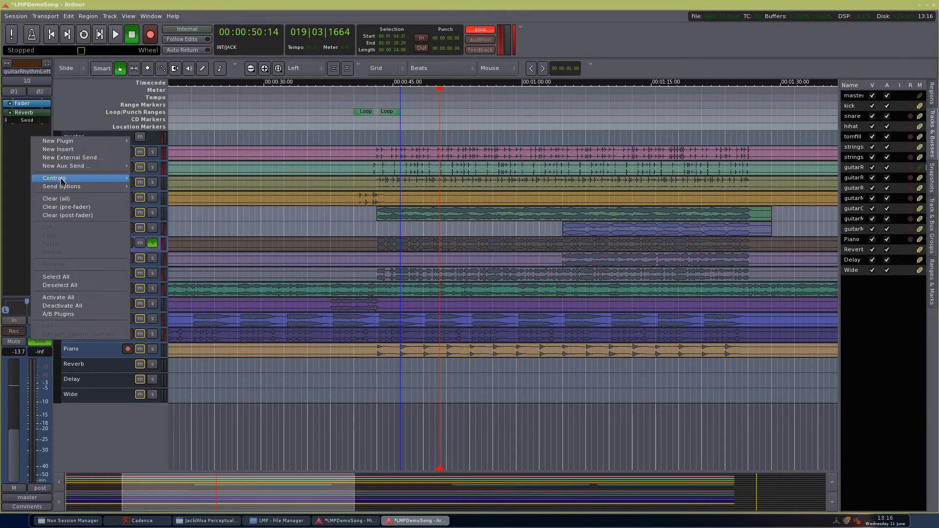
{"action": "left_click", "coordinate": [147, 174]}
Take guitarRhythmLeft out of solo and narrow its stereo width to about 41% while the mix plays from bar 16
{"action": "left_click_drag", "start_coordinate": [48, 310], "coordinate": [40, 313]}
{"action": "left_click", "coordinate": [39, 342]}
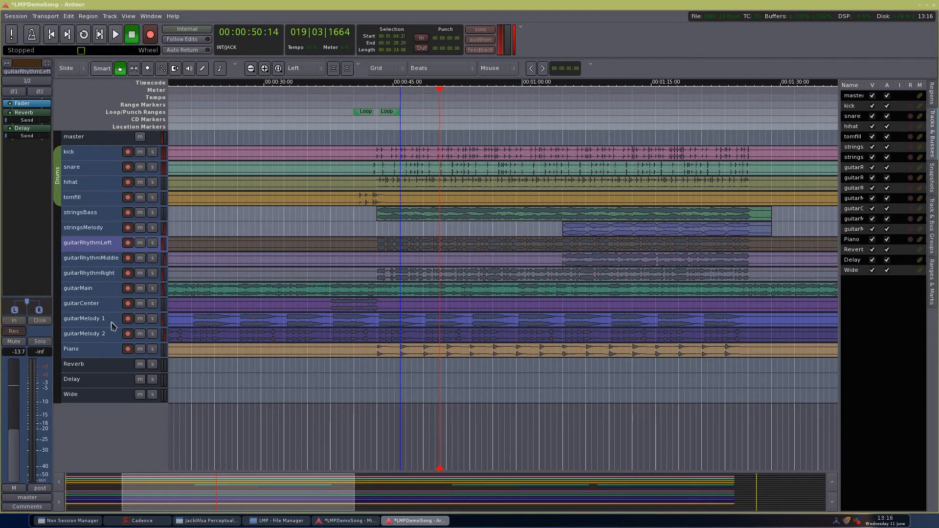
{"action": "left_click", "coordinate": [368, 94]}
{"action": "key", "text": "space"}
{"action": "left_click_drag", "start_coordinate": [43, 311], "coordinate": [40, 313]}
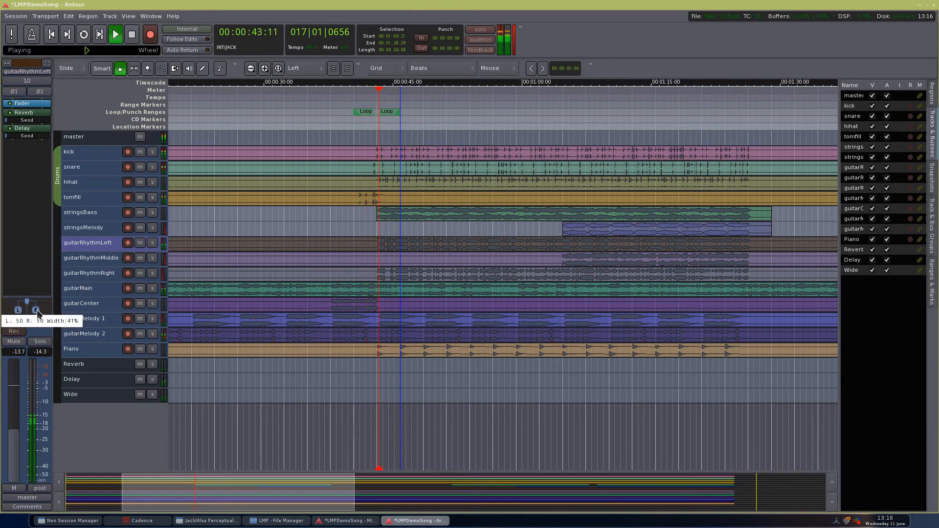
Pan guitarRhythmLeft to L 78 / R 22 and raise its Reverb and Delay sends to about halfway during playback
{"action": "scroll", "coordinate": [38, 311], "scroll_direction": "up", "scroll_amount": 4}
{"action": "scroll", "coordinate": [38, 311], "scroll_direction": "up", "scroll_amount": 3}
{"action": "left_click_drag", "start_coordinate": [36, 309], "coordinate": [28, 315]}
{"action": "scroll", "coordinate": [22, 312], "scroll_direction": "up", "scroll_amount": 1}
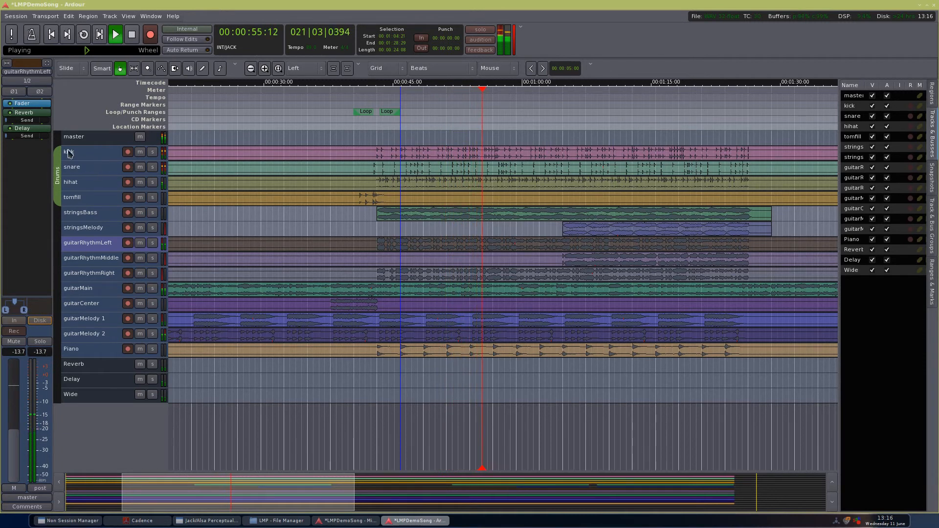
{"action": "left_click_drag", "start_coordinate": [25, 121], "coordinate": [60, 148]}
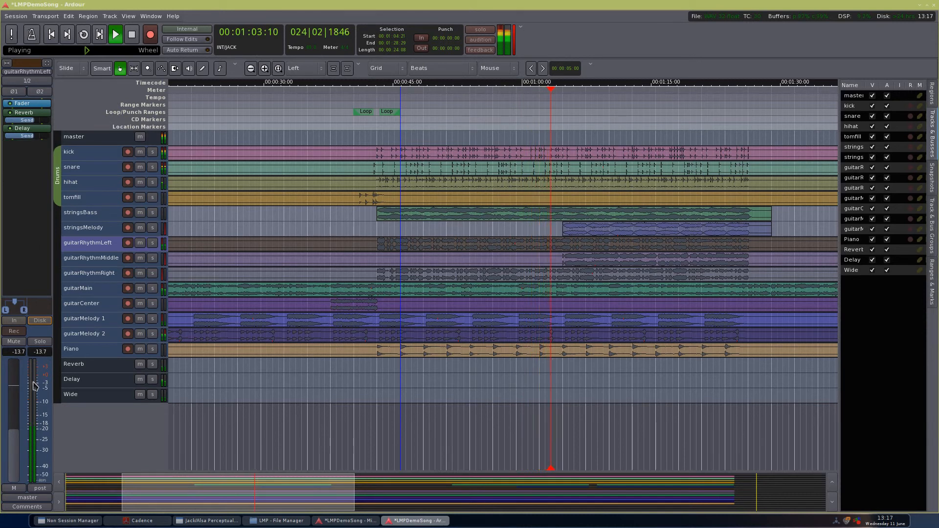
Lower guitarRhythmLeft's fader to -15.0 dB by ear as the mix plays, and save the session
{"action": "scroll", "coordinate": [16, 414], "scroll_direction": "down", "scroll_amount": 3}
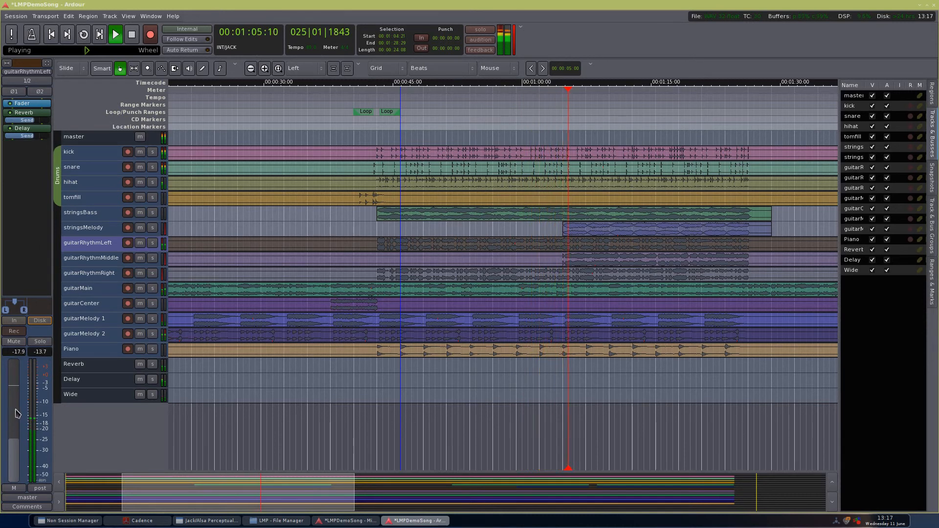
{"action": "scroll", "coordinate": [16, 414], "scroll_direction": "up", "scroll_amount": 2}
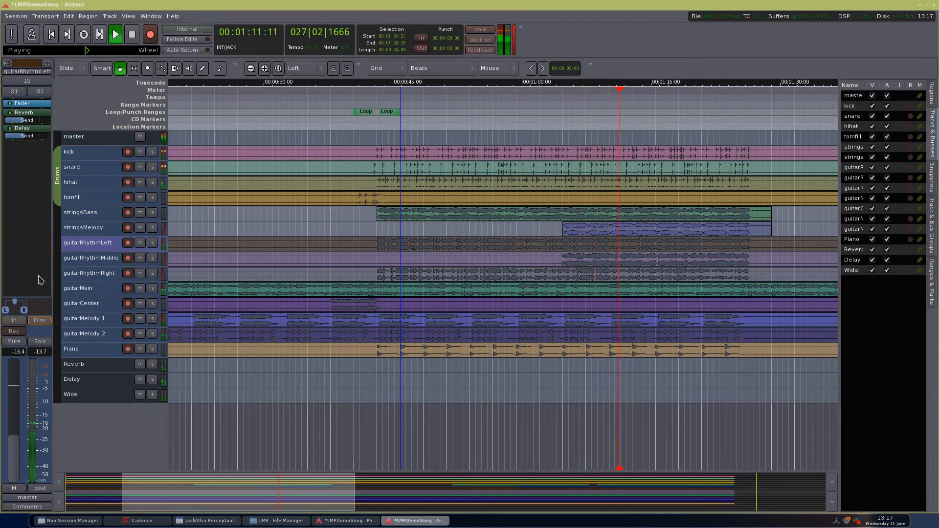
{"action": "scroll", "coordinate": [14, 414], "scroll_direction": "up", "scroll_amount": 2}
{"action": "key", "text": "space"}
{"action": "key", "text": "ctrl+s"}
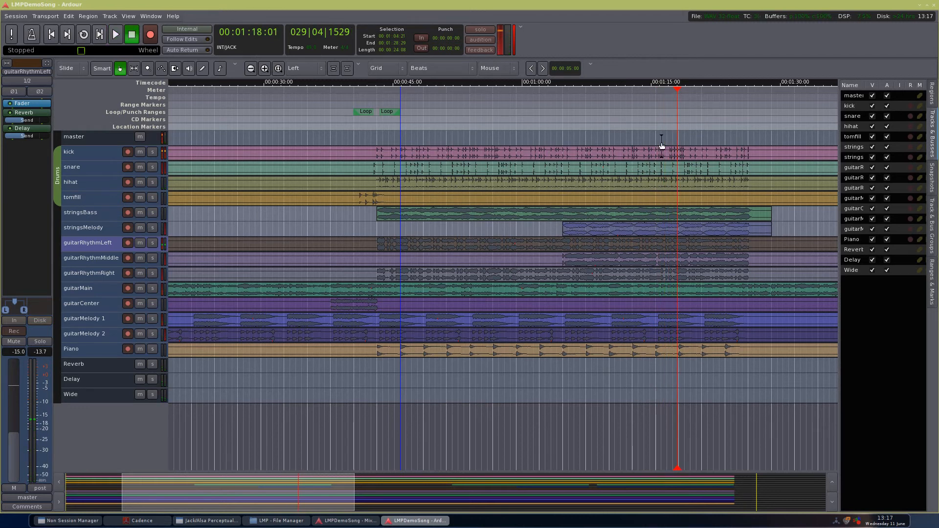
Move the playhead to bar 24 and check guitarRhythmLeft's pan and width values against guitarRhythmRight
{"action": "left_click", "coordinate": [542, 109]}
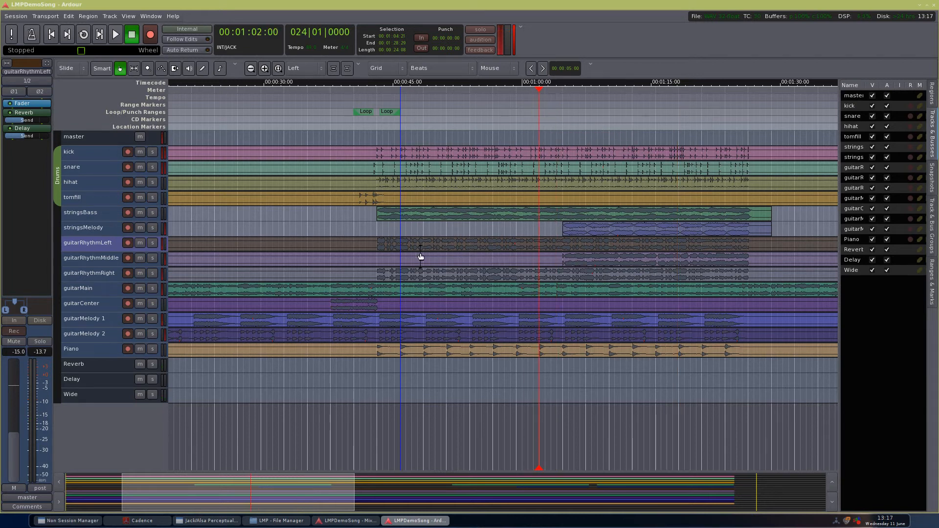
{"action": "left_click", "coordinate": [93, 278]}
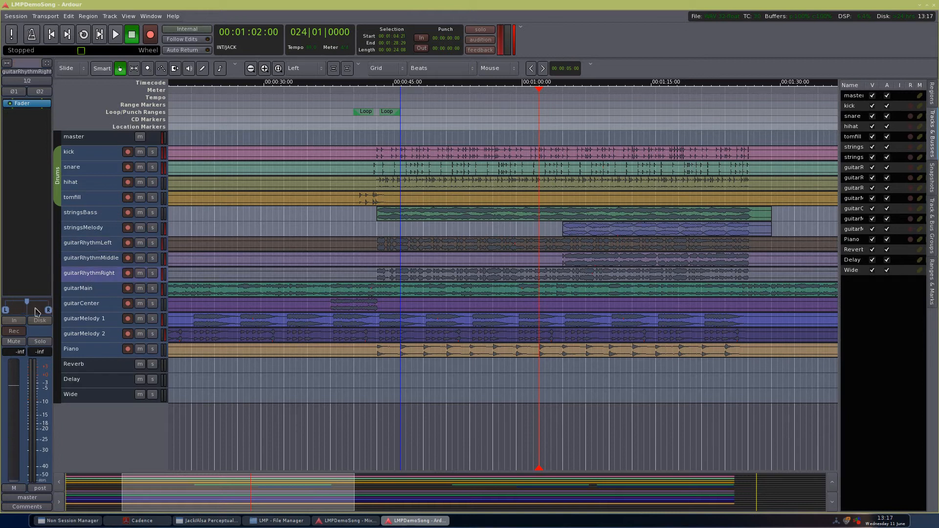
{"action": "left_click", "coordinate": [101, 245]}
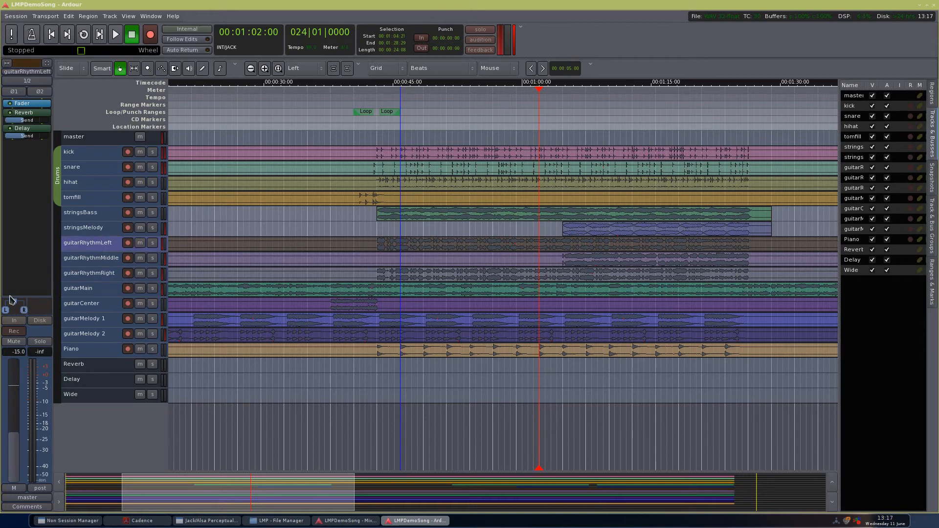
{"action": "mouse_move", "coordinate": [16, 305]}
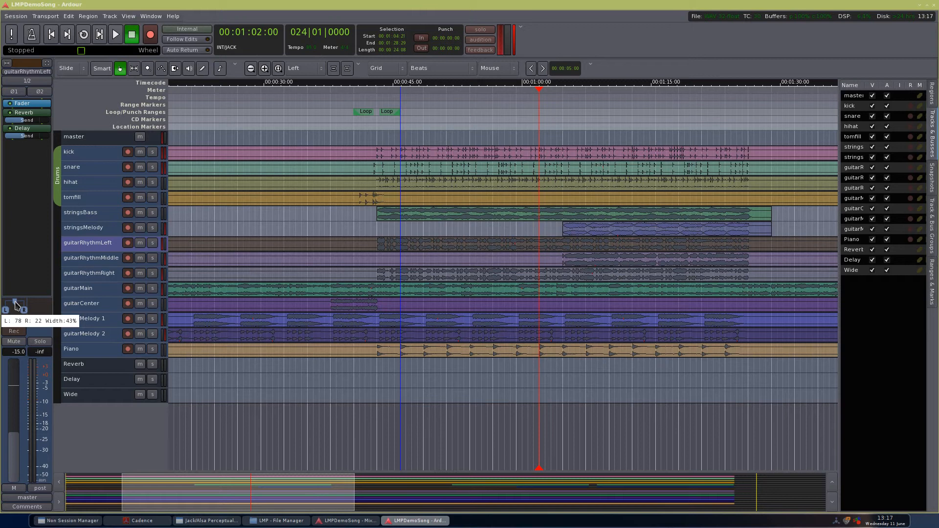
Add Reverb and Delay aux sends to guitarRhythmRight after its fader
{"action": "left_click", "coordinate": [85, 276]}
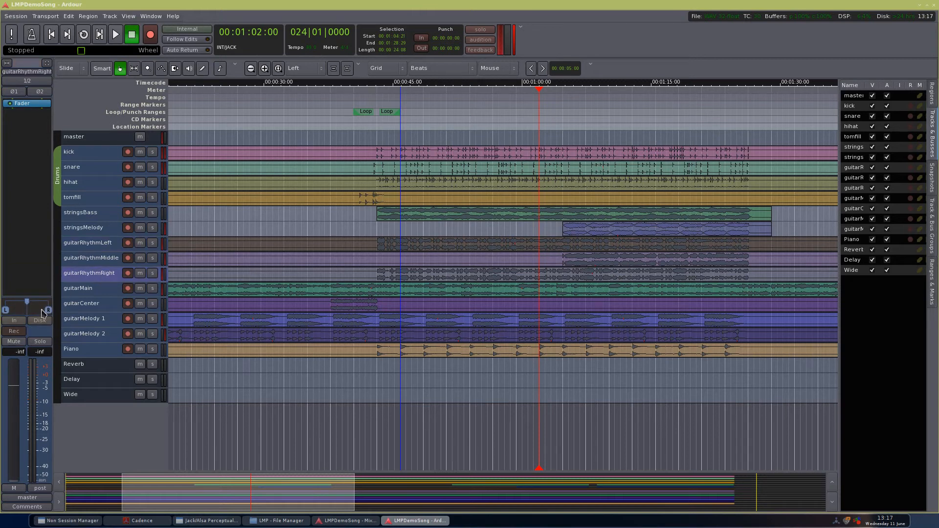
{"action": "right_click", "coordinate": [34, 129]}
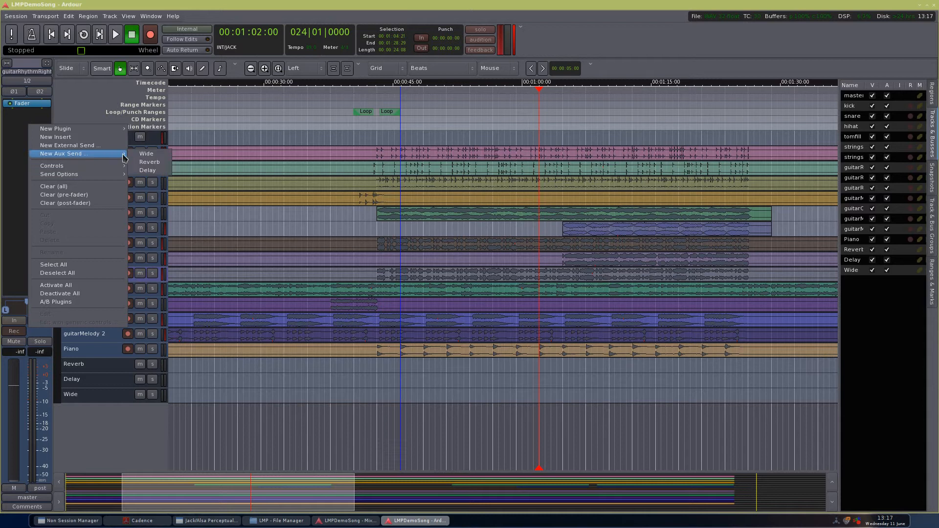
{"action": "left_click", "coordinate": [150, 162]}
{"action": "right_click", "coordinate": [34, 139]}
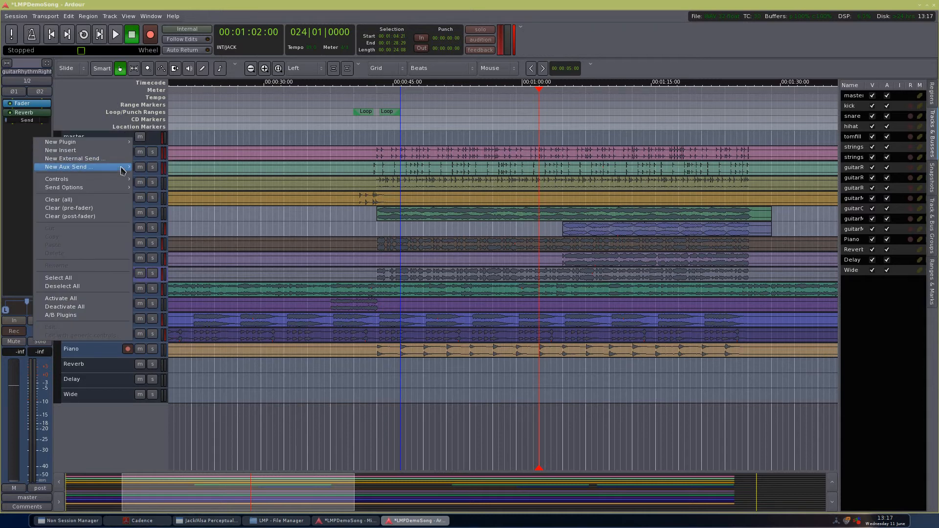
{"action": "left_click", "coordinate": [149, 182]}
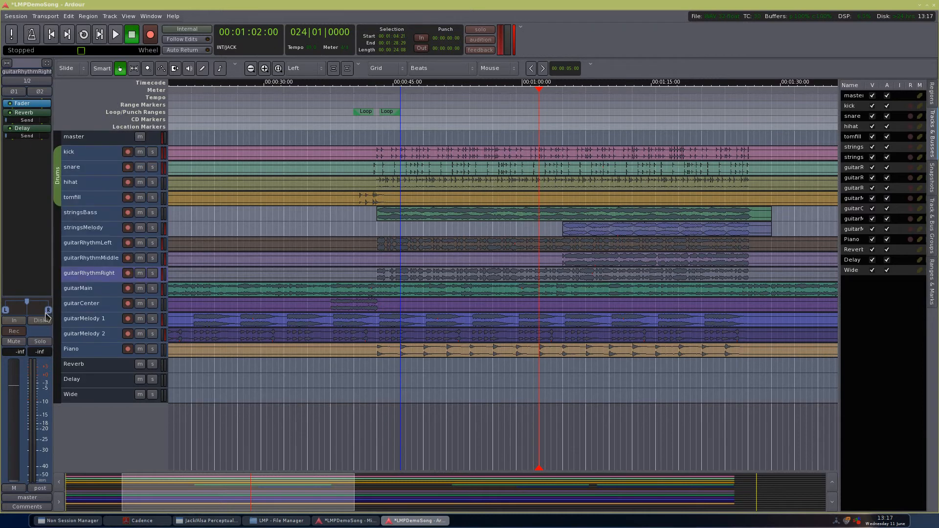
Pan guitarRhythmRight to about L 22 / R 78, match its stereo width to guitarRhythmLeft's, and save the session
{"action": "left_click_drag", "start_coordinate": [48, 311], "coordinate": [33, 309]}
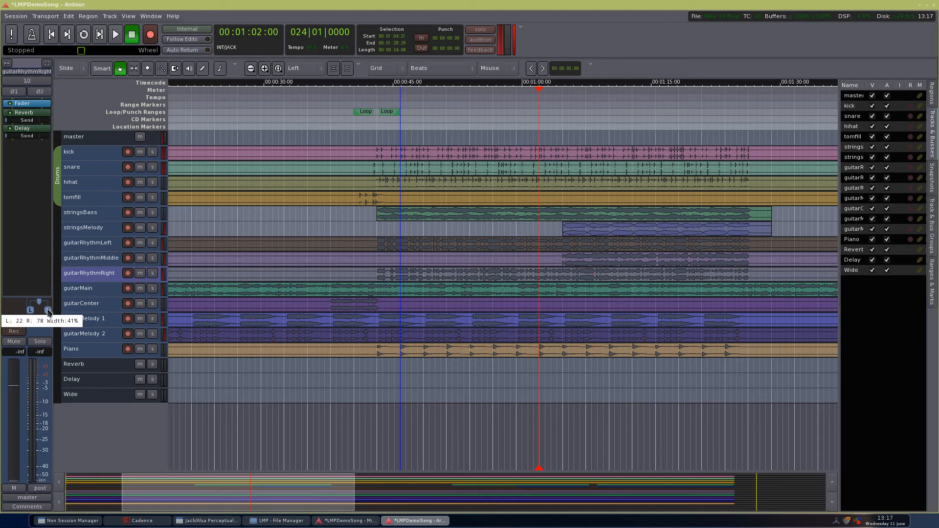
{"action": "left_click", "coordinate": [100, 246]}
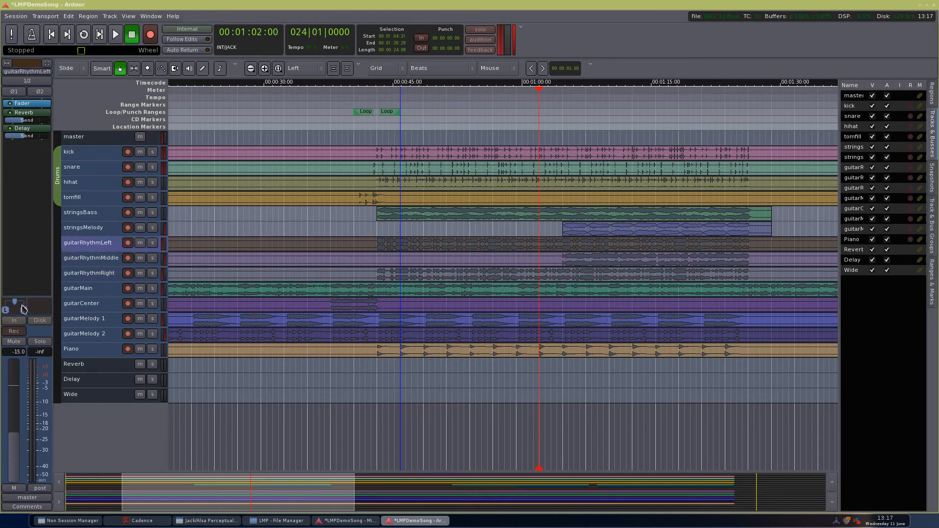
{"action": "left_click", "coordinate": [97, 275]}
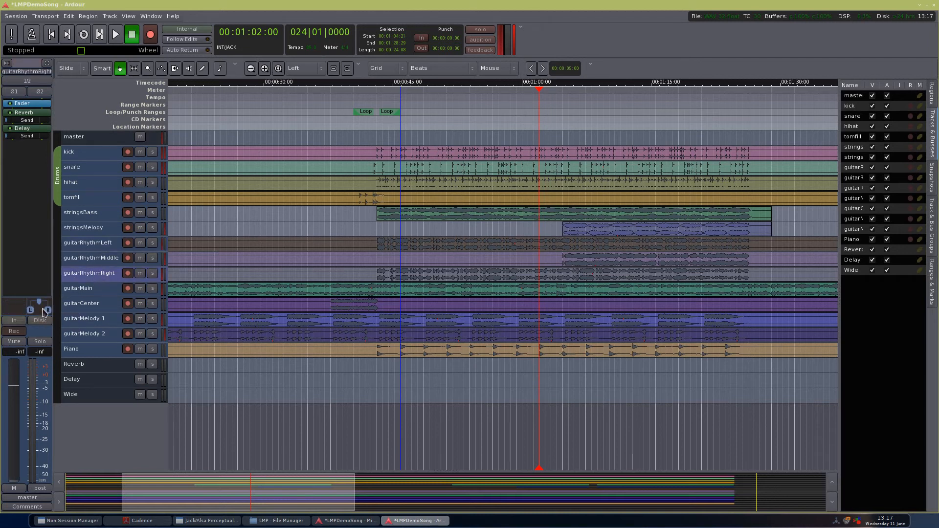
{"action": "mouse_move", "coordinate": [43, 307]}
{"action": "left_click_drag", "start_coordinate": [46, 311], "coordinate": [45, 304]}
{"action": "key", "text": "ctrl+s"}
Match guitarRhythmRight to guitarRhythmLeft by setting its fader to -15 dB and raising its Reverb and Delay sends to about halfway
{"action": "left_click", "coordinate": [107, 245]}
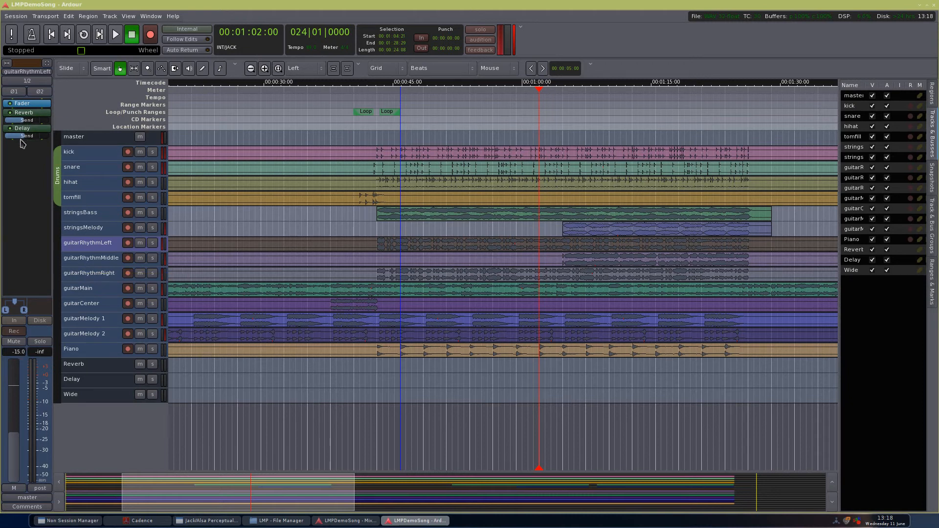
{"action": "left_click", "coordinate": [101, 277]}
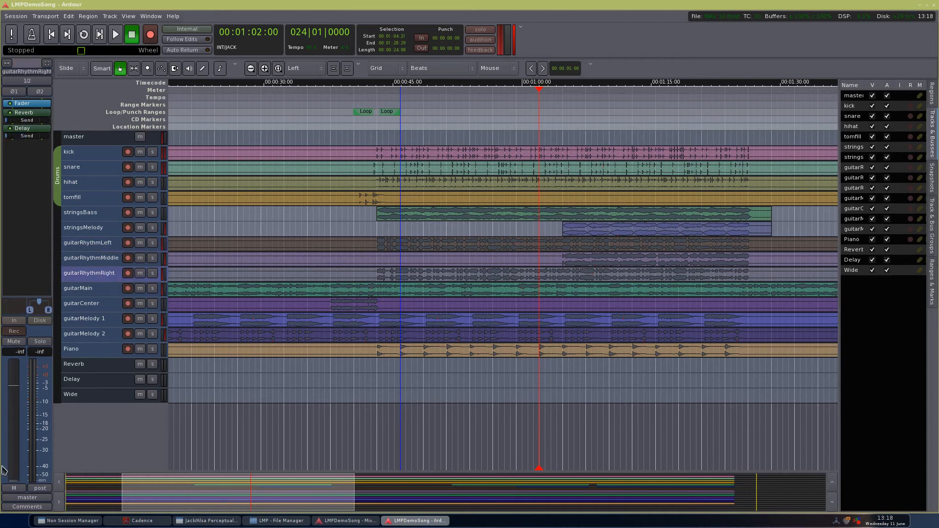
{"action": "scroll", "coordinate": [12, 459], "scroll_direction": "up", "scroll_amount": 10}
{"action": "left_click", "coordinate": [12, 352]}
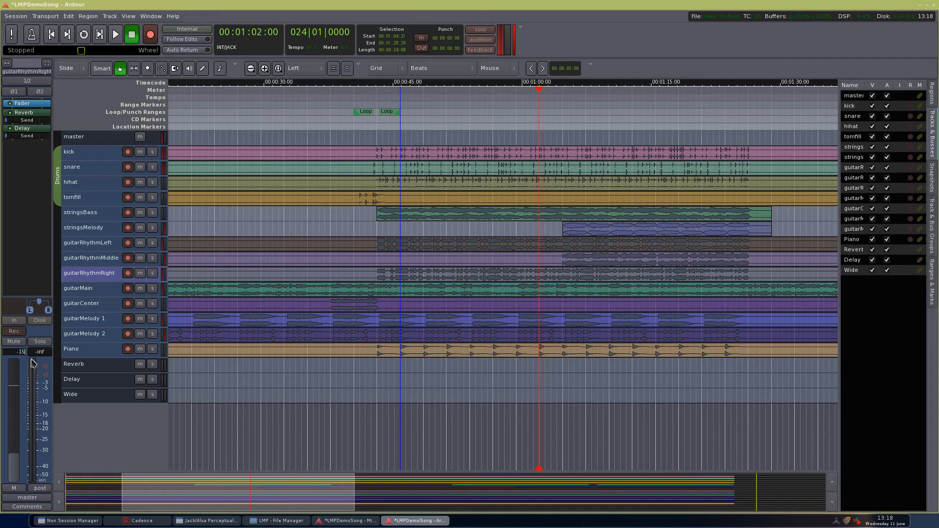
{"action": "key", "text": "Return"}
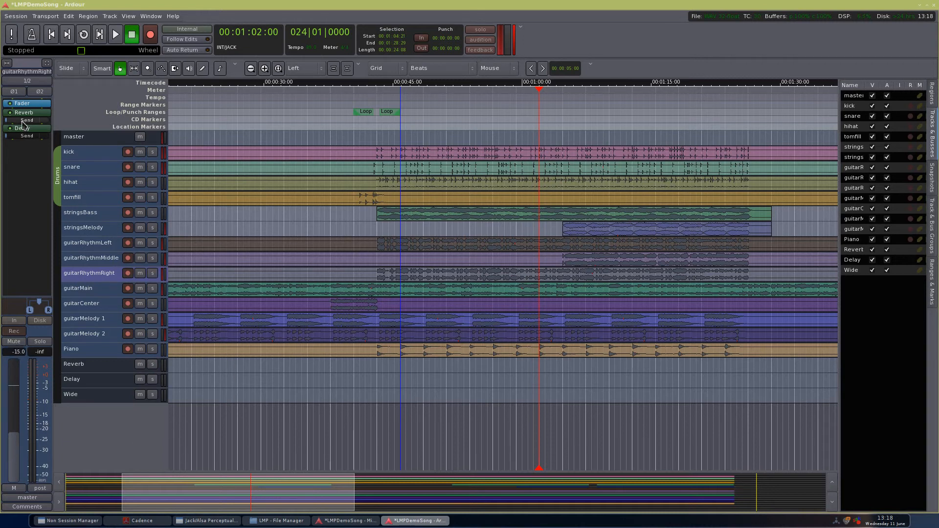
{"action": "mouse_move", "coordinate": [42, 127]}
Save the session and play the mix from bar 16 to hear the two panned rhythm guitars
{"action": "left_click", "coordinate": [352, 94]}
{"action": "key", "text": "ctrl+s"}
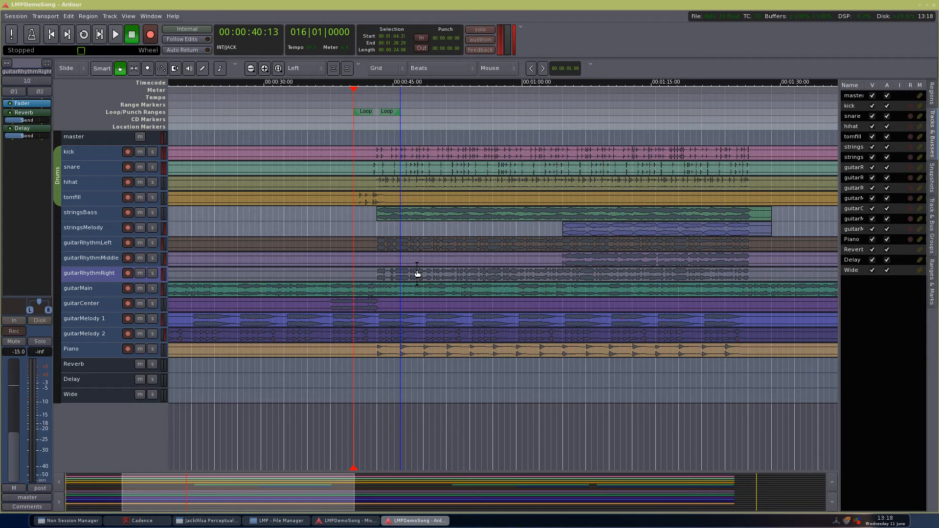
{"action": "key", "text": "space"}
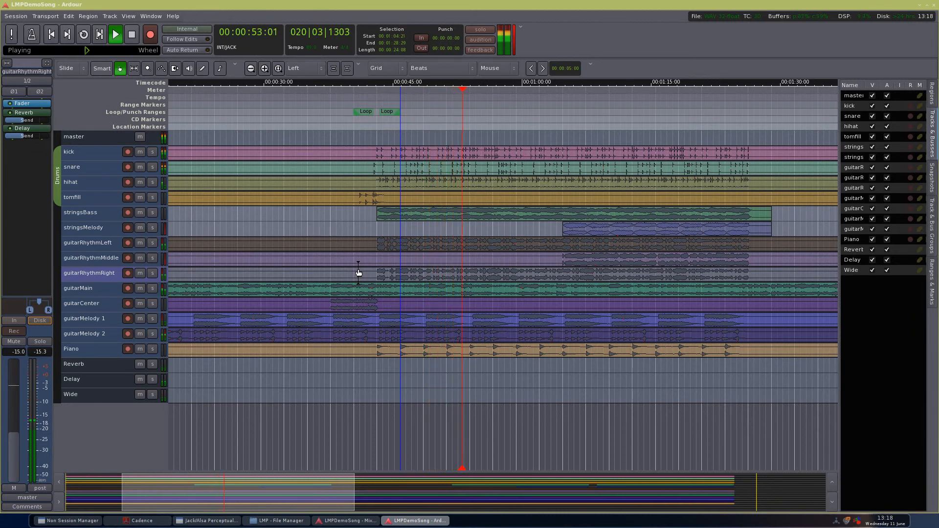
{"action": "key", "text": "space"}
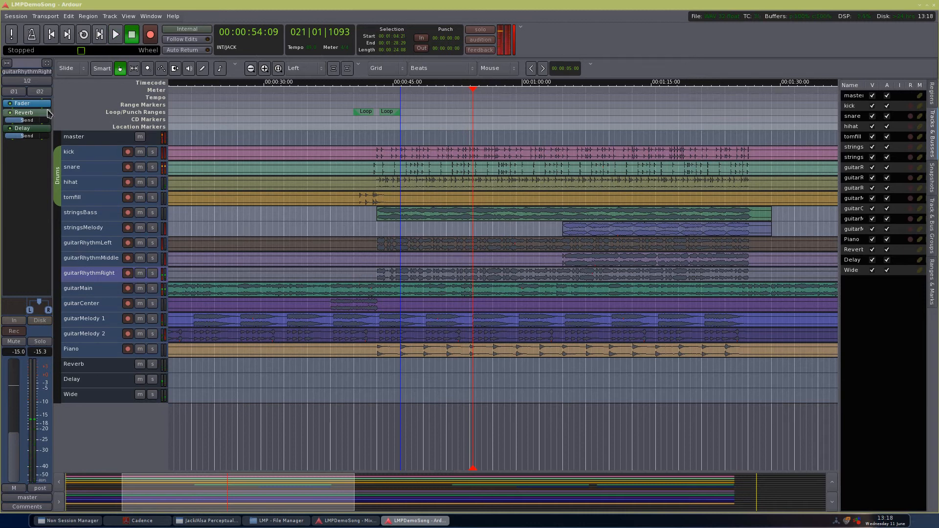
Lower the Reverb sends of guitarRhythmRight and guitarRhythmLeft to about a fifth of their range
{"action": "mouse_move", "coordinate": [35, 122]}
{"action": "scroll", "coordinate": [34, 123], "scroll_direction": "up", "scroll_amount": 3}
{"action": "left_click", "coordinate": [97, 245]}
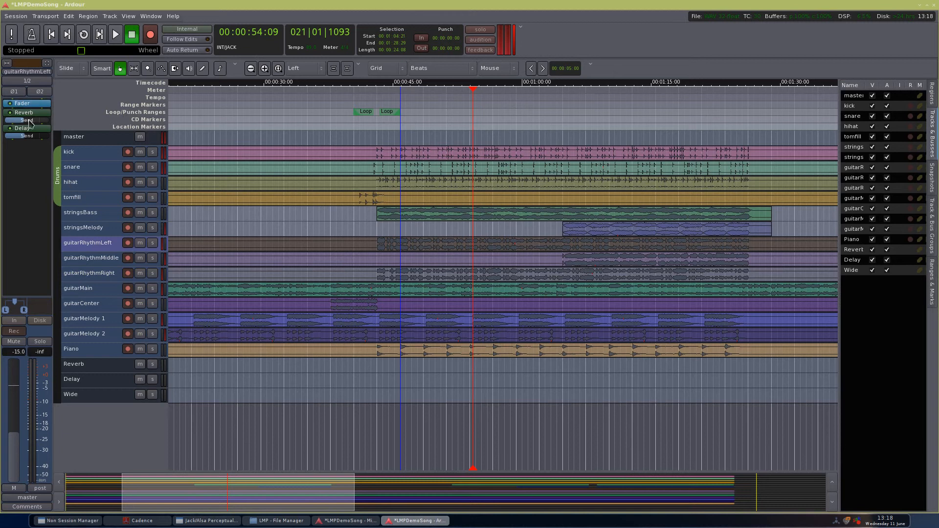
{"action": "mouse_move", "coordinate": [23, 125]}
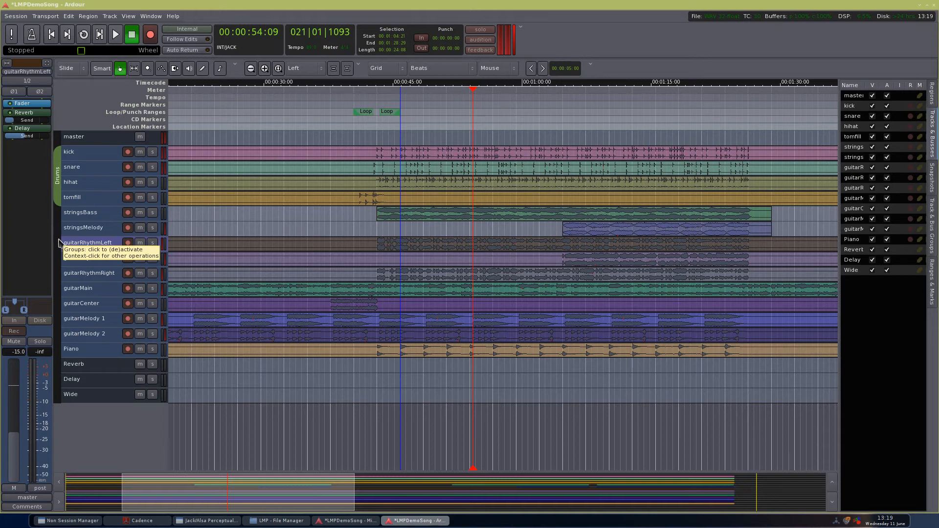
Group the three rhythm guitar tracks as RhythmGuitars, sharing relative gain along with muting, soloing and record enable
{"action": "left_click", "coordinate": [56, 284]}
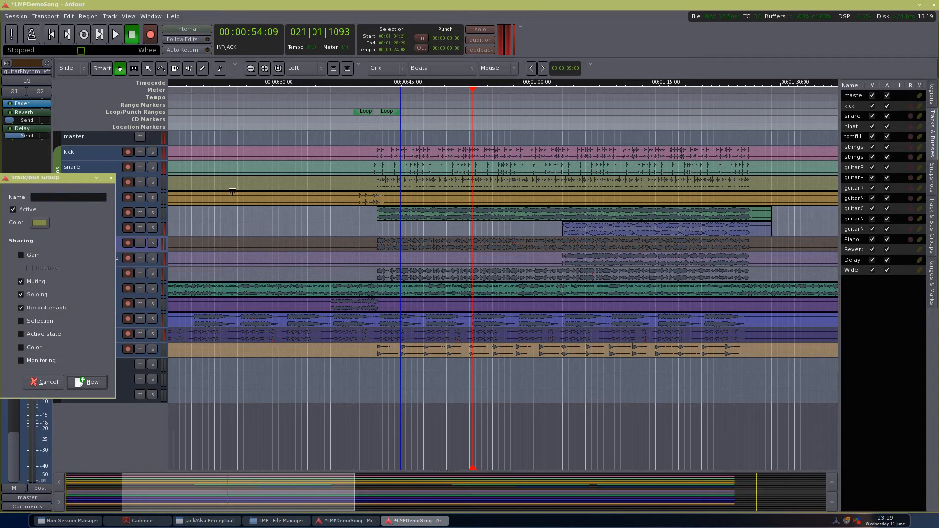
{"action": "left_click_drag", "start_coordinate": [35, 178], "coordinate": [213, 179]}
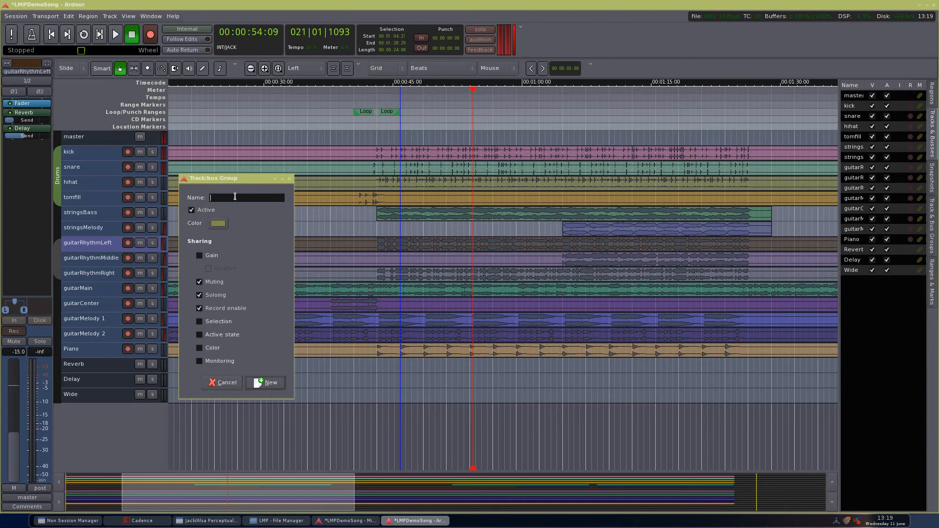
{"action": "type", "text": "RhythmGuitars"}
{"action": "left_click", "coordinate": [200, 255]}
{"action": "left_click", "coordinate": [231, 269]}
{"action": "left_click", "coordinate": [261, 384]}
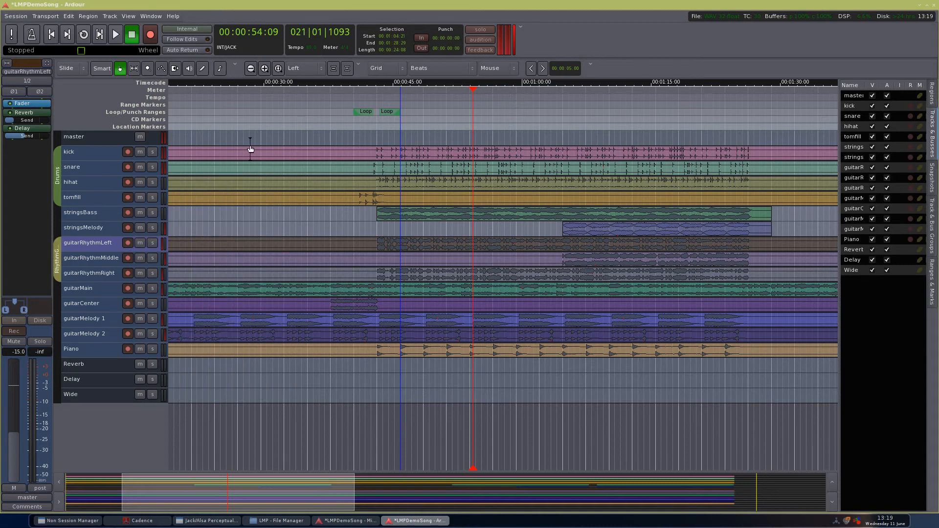
Play from bar 16 and lower the grouped rhythm guitars together, bringing guitarRhythmLeft's fader to -18.5 dB
{"action": "left_click", "coordinate": [366, 91]}
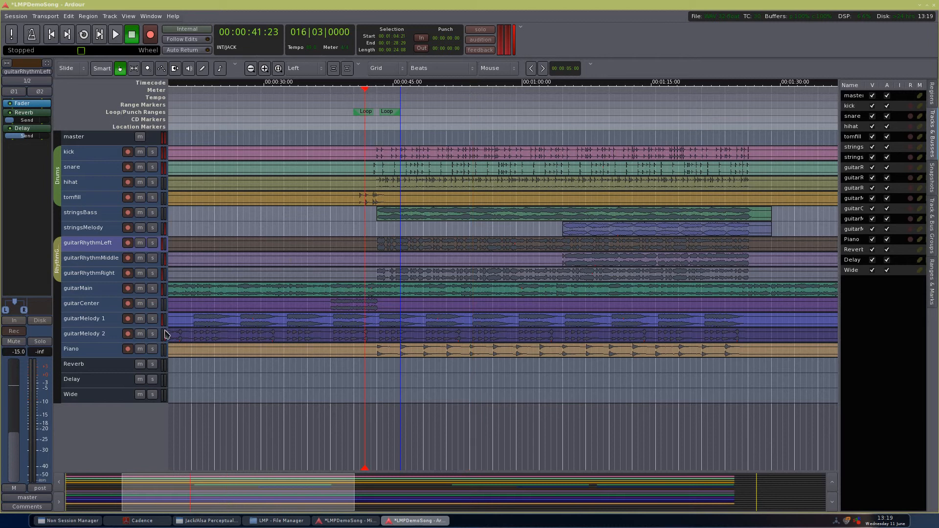
{"action": "key", "text": "space"}
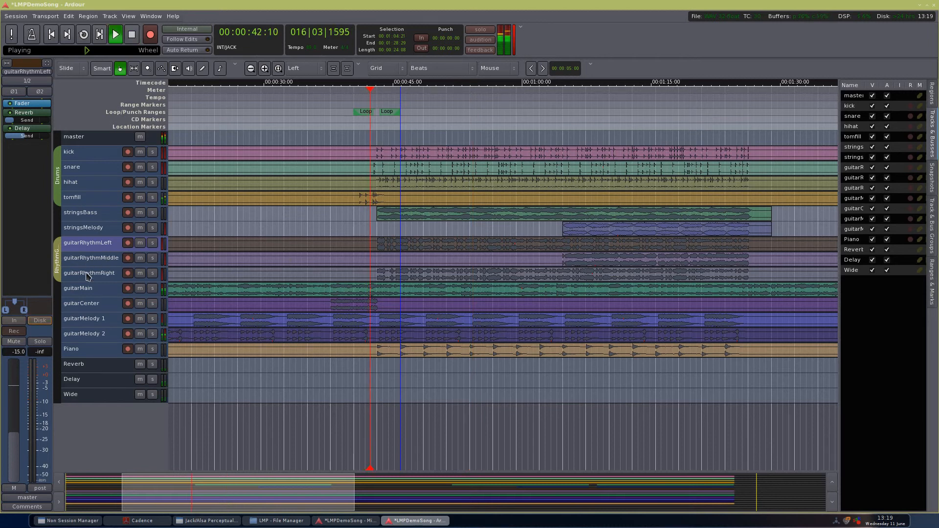
{"action": "left_click_drag", "start_coordinate": [16, 442], "coordinate": [14, 452]}
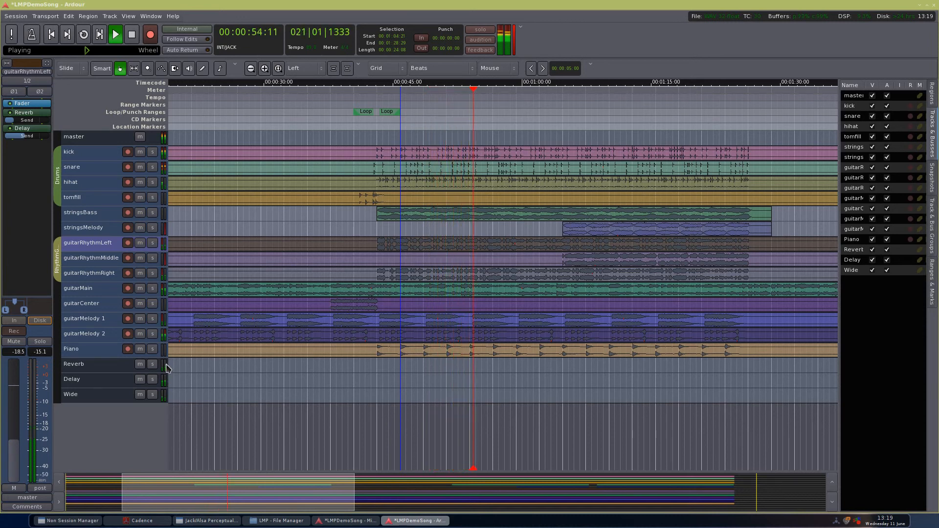
{"action": "key", "text": "space"}
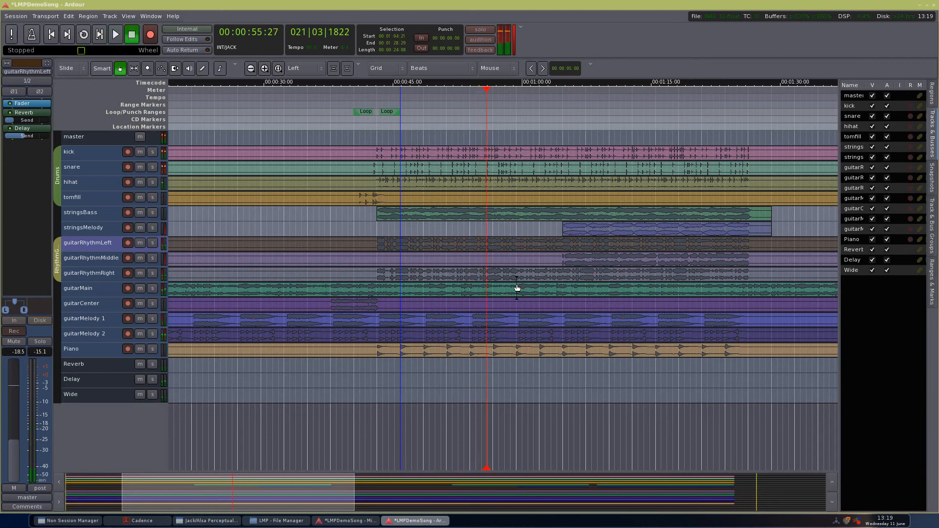
Select guitarRhythmMiddle, place the playhead at bar 24, deactivate the RhythmGuitars group, and mute guitarRhythmLeft and guitarRhythmRight individually
{"action": "left_click", "coordinate": [98, 258]}
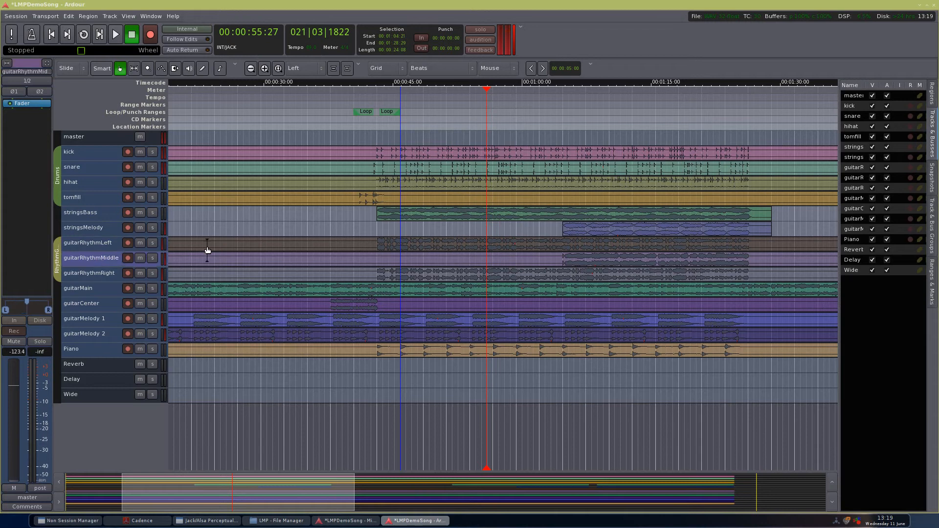
{"action": "scroll", "coordinate": [411, 244], "scroll_direction": "right", "scroll_amount": 5}
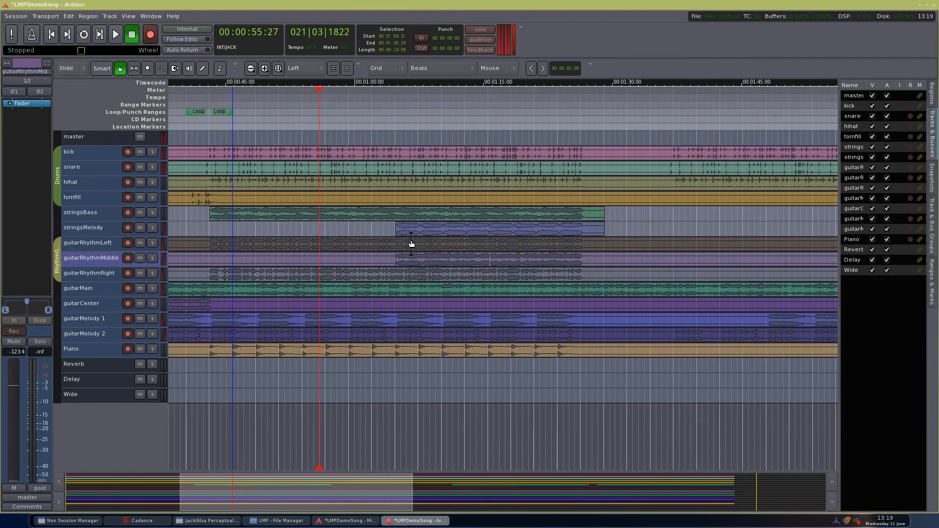
{"action": "left_click", "coordinate": [384, 117]}
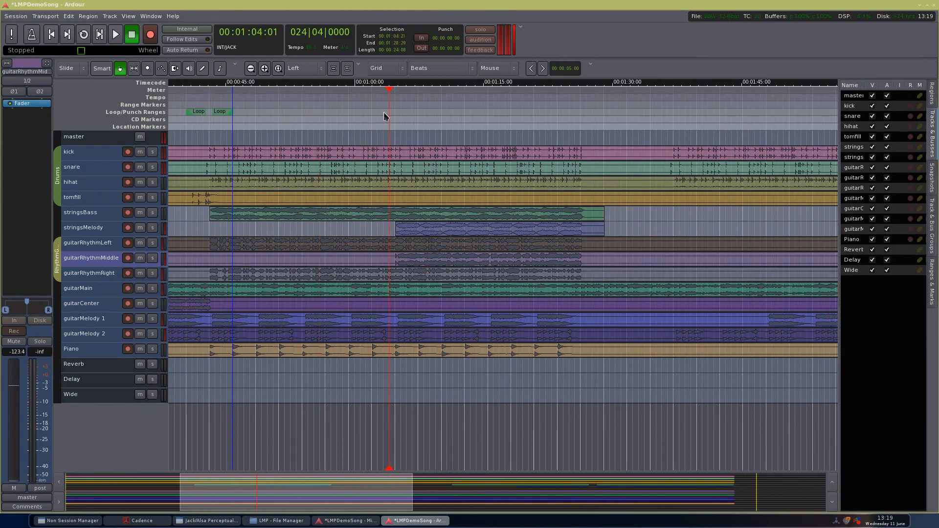
{"action": "left_click", "coordinate": [58, 259]}
{"action": "left_click", "coordinate": [141, 244]}
{"action": "left_click", "coordinate": [140, 273]}
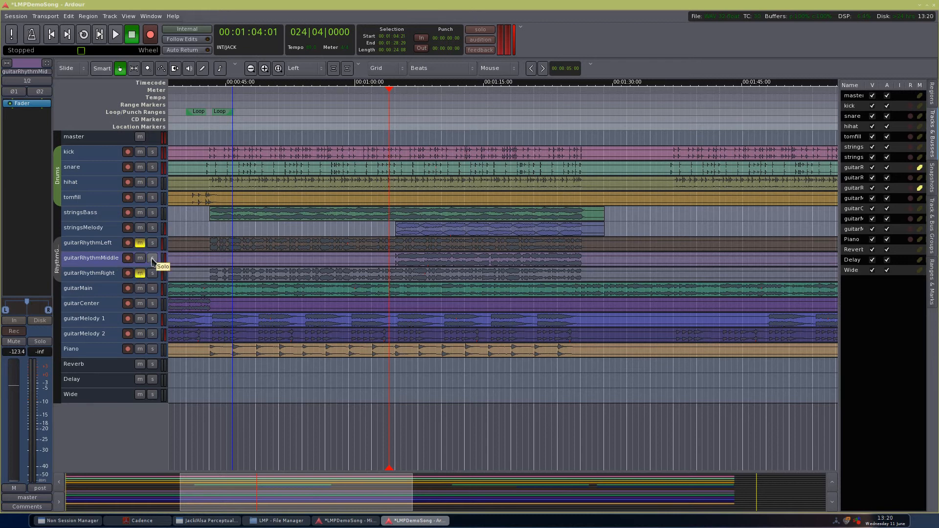
Raise guitarRhythmMiddle's fader to -15.8 dB while playing from bar 24
{"action": "key", "text": "space"}
{"action": "left_click_drag", "start_coordinate": [12, 458], "coordinate": [14, 413]}
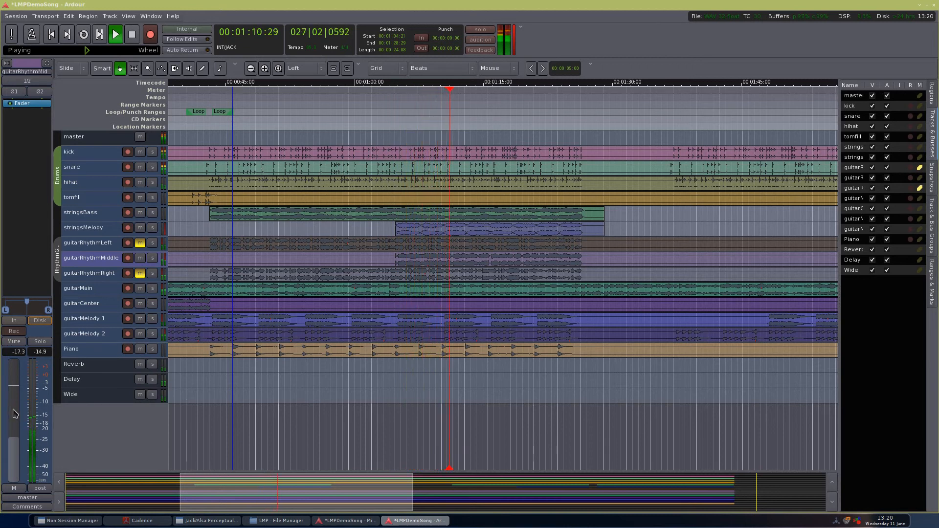
{"action": "scroll", "coordinate": [14, 414], "scroll_direction": "up", "scroll_amount": 1}
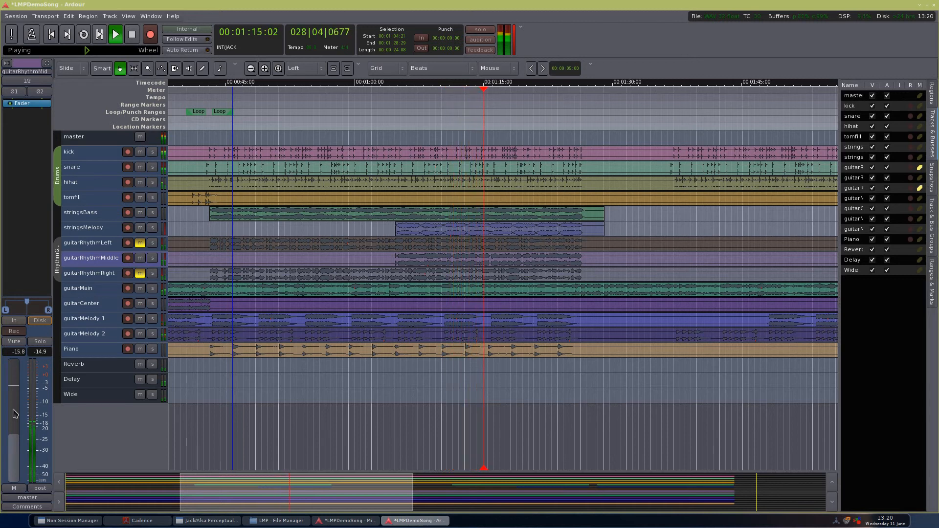
{"action": "key", "text": "space"}
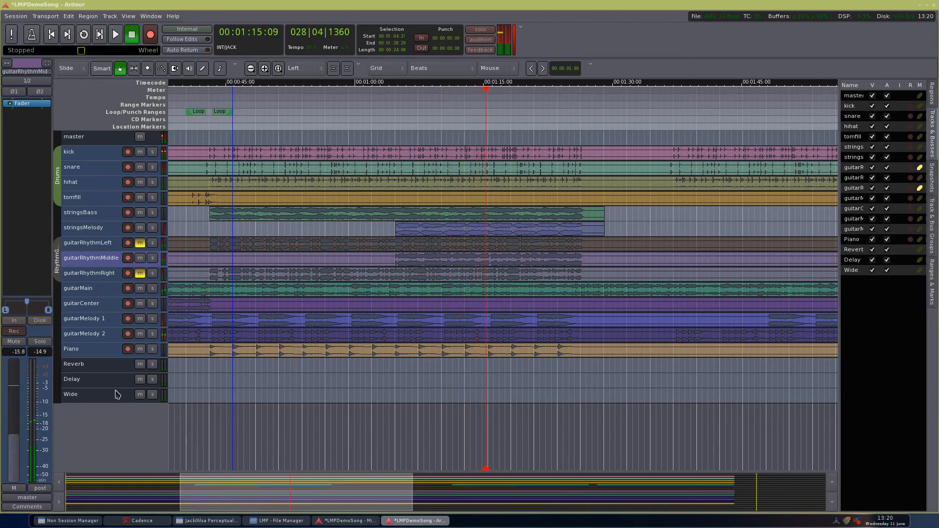
Add a Delay aux send after guitarRhythmMiddle's fader and raise its level to about -17 dB
{"action": "right_click", "coordinate": [19, 125]}
{"action": "mouse_move", "coordinate": [55, 156]}
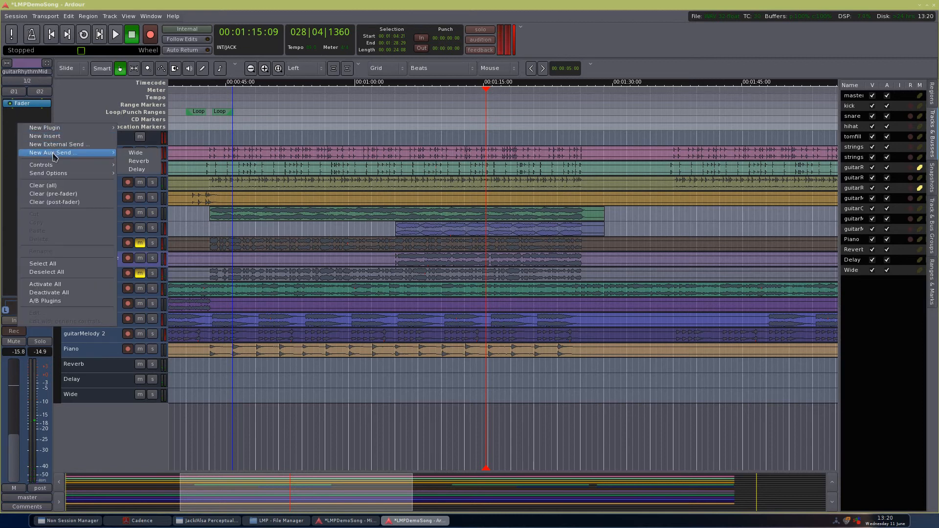
{"action": "left_click", "coordinate": [137, 169]}
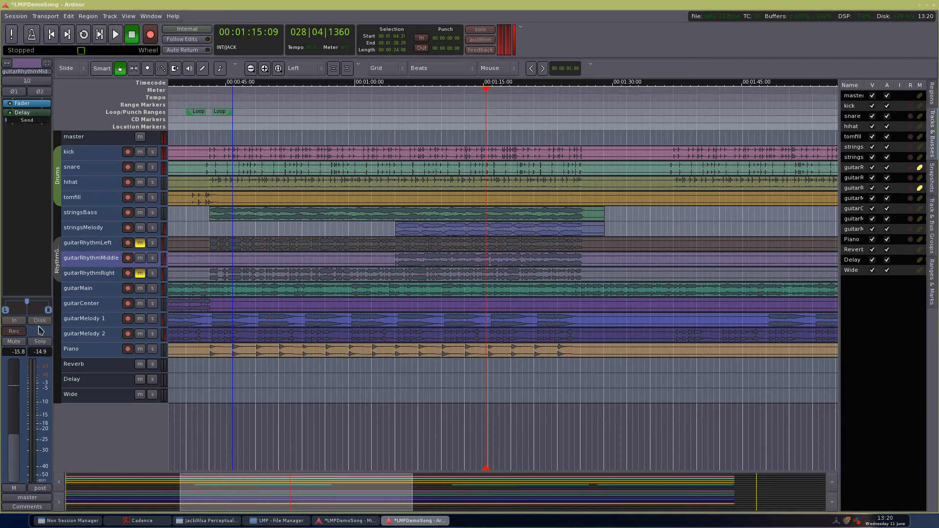
{"action": "left_click_drag", "start_coordinate": [21, 122], "coordinate": [35, 122]}
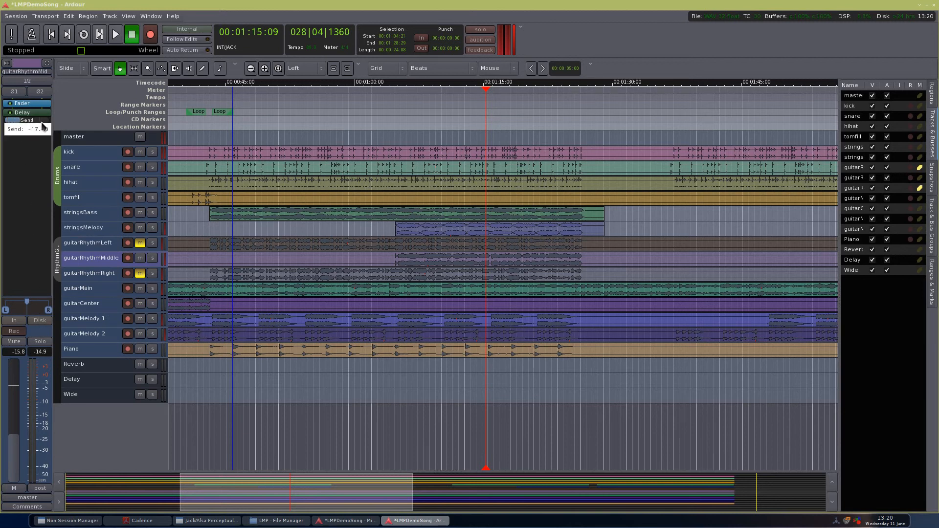
Lower guitarRhythmMiddle's Delay send to about a quarter of its range during playback, and save the session
{"action": "key", "text": "space"}
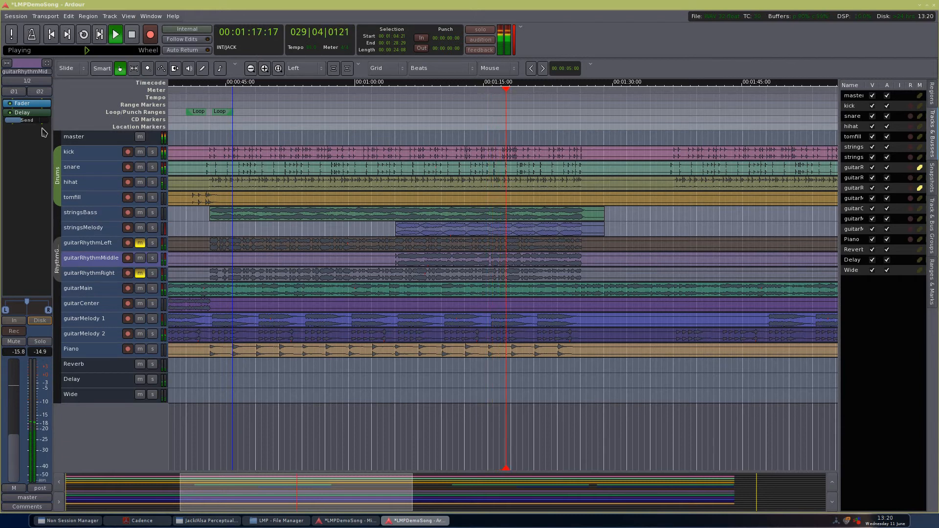
{"action": "mouse_move", "coordinate": [30, 121]}
{"action": "left_click_drag", "start_coordinate": [31, 121], "coordinate": [28, 121]}
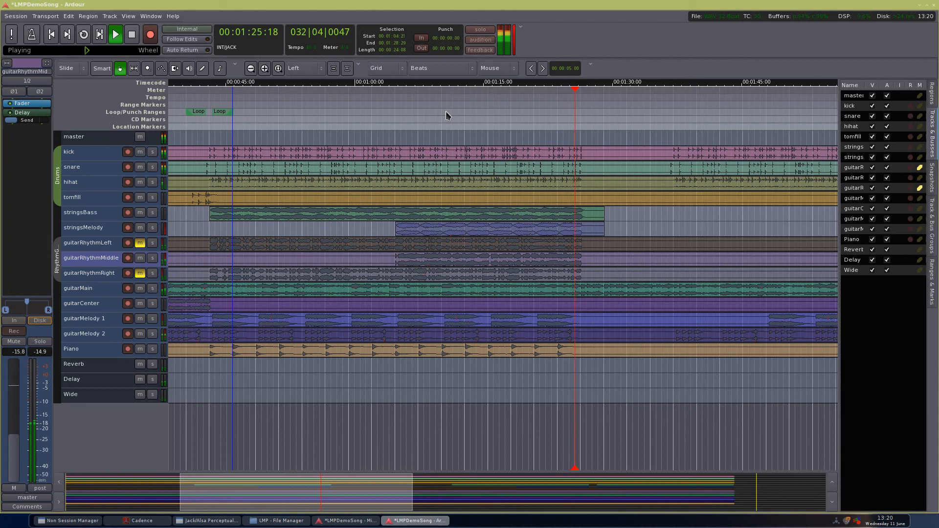
{"action": "key", "text": "space"}
{"action": "key", "text": "ctrl+s"}
Unmute guitarRhythmLeft and guitarRhythmRight and reactivate the RhythmGuitars group
{"action": "left_click", "coordinate": [378, 83]}
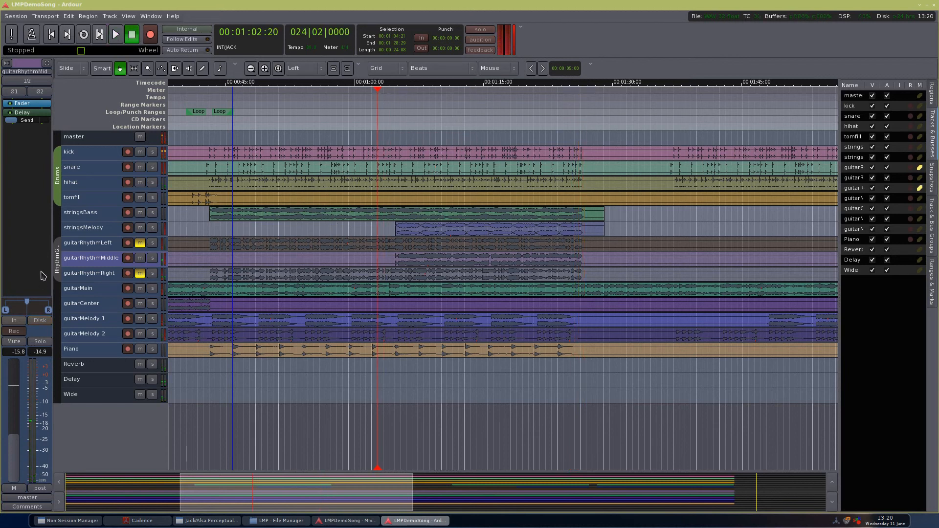
{"action": "left_click", "coordinate": [141, 243]}
{"action": "left_click", "coordinate": [57, 258]}
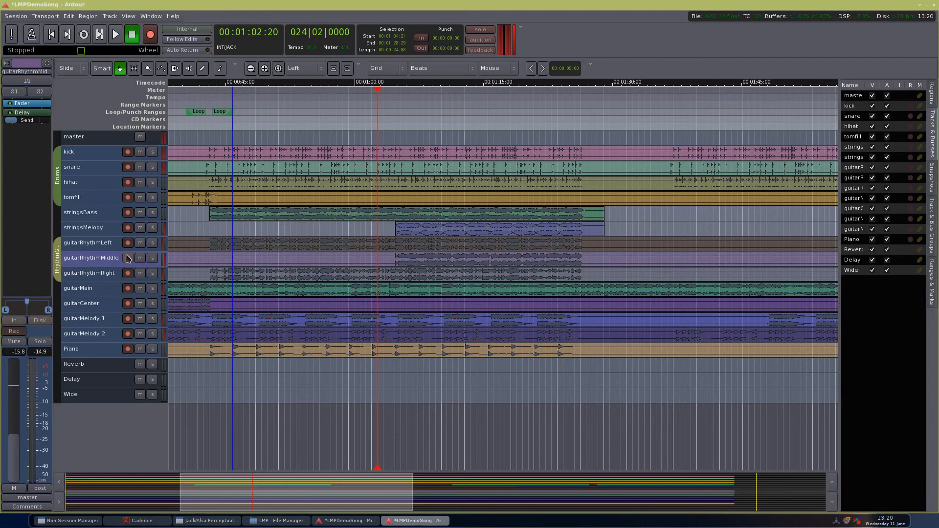
Play the mix from bar 16 and from bar 24 to hear all the rhythm guitars together, and save the session
{"action": "left_click_drag", "start_coordinate": [375, 92], "coordinate": [202, 109]}
{"action": "key", "text": "space"}
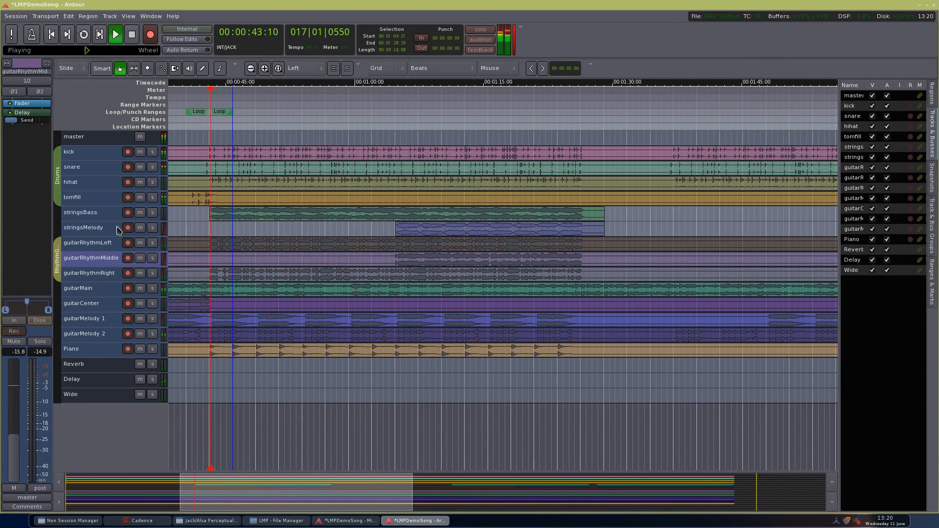
{"action": "key", "text": "space"}
{"action": "left_click", "coordinate": [384, 96]}
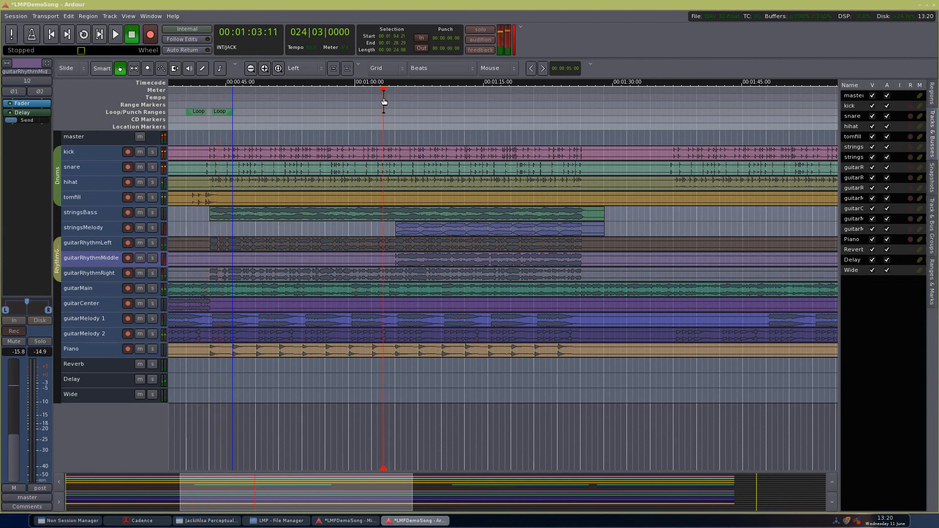
{"action": "key", "text": "space"}
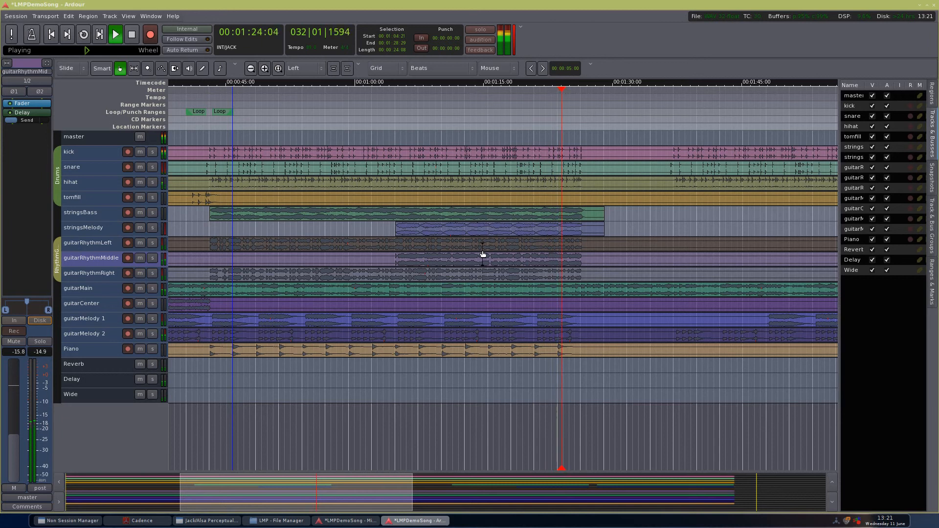
{"action": "key", "text": "space"}
{"action": "key", "text": "ctrl+s"}
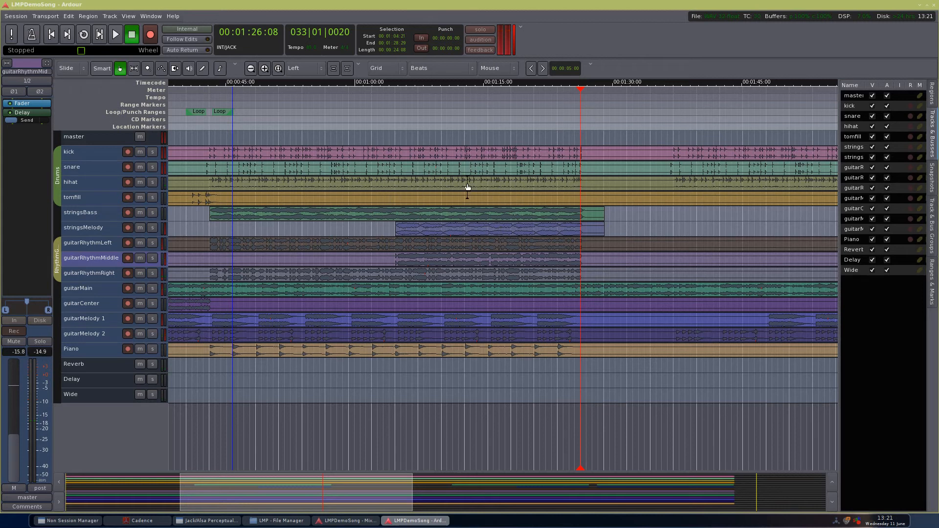
Solo guitarCenter and raise its fader to -17.2 dB while playing from bar 14
{"action": "left_click_drag", "start_coordinate": [435, 97], "coordinate": [201, 136]}
{"action": "scroll", "coordinate": [359, 283], "scroll_direction": "left", "scroll_amount": 3}
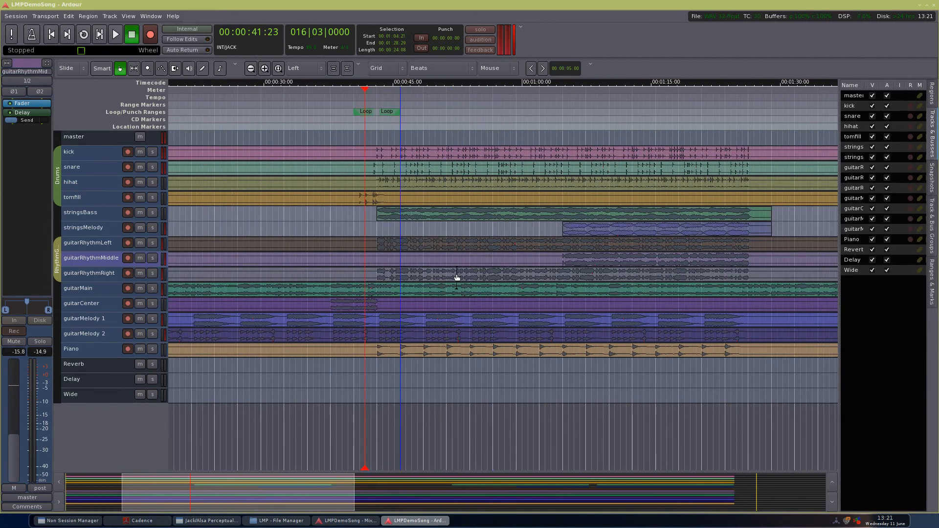
{"action": "left_click_drag", "start_coordinate": [303, 86], "coordinate": [325, 98]}
{"action": "left_click", "coordinate": [155, 307]}
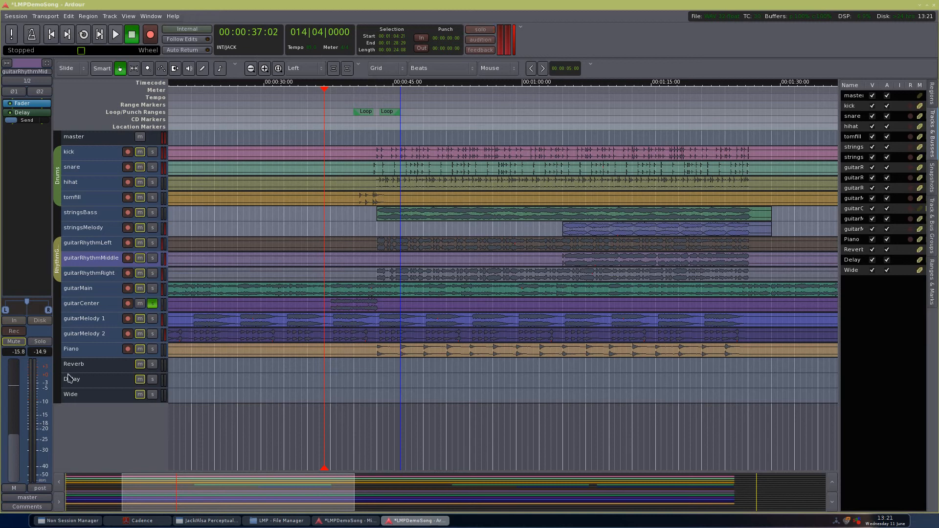
{"action": "left_click", "coordinate": [115, 304]}
{"action": "left_click_drag", "start_coordinate": [14, 416], "coordinate": [12, 383]}
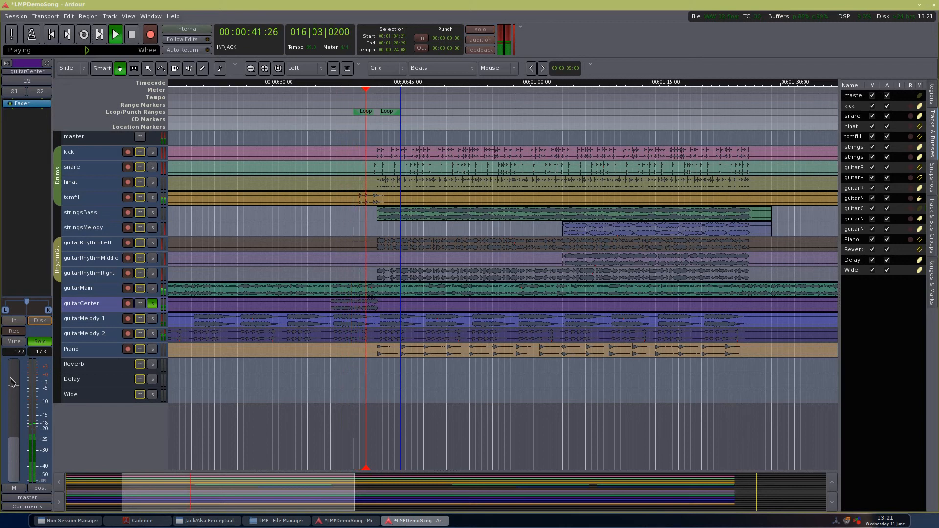
{"action": "key", "text": "space"}
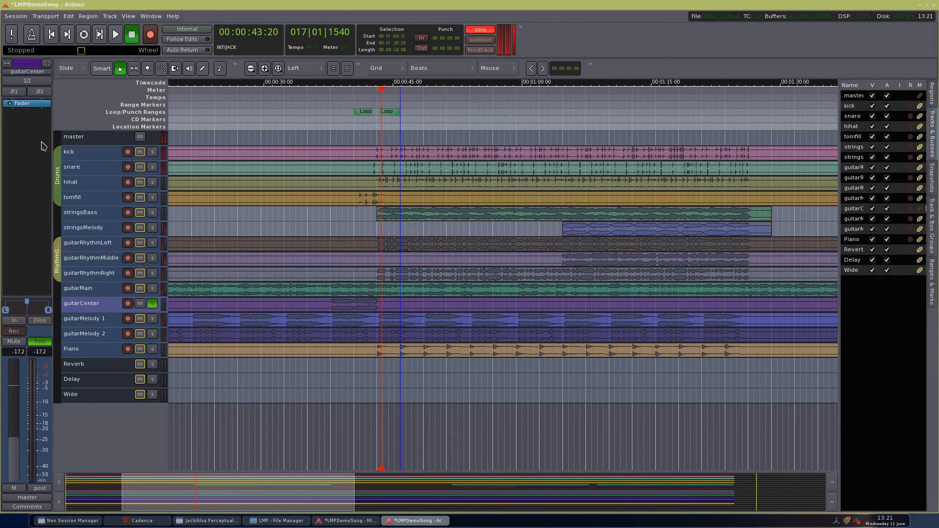
Clear the solo, raise guitarCenter's fader to -12.3 dB while playing the full mix from bar 14, and replay from bar 16
{"action": "left_click", "coordinate": [481, 30]}
{"action": "left_click", "coordinate": [308, 96]}
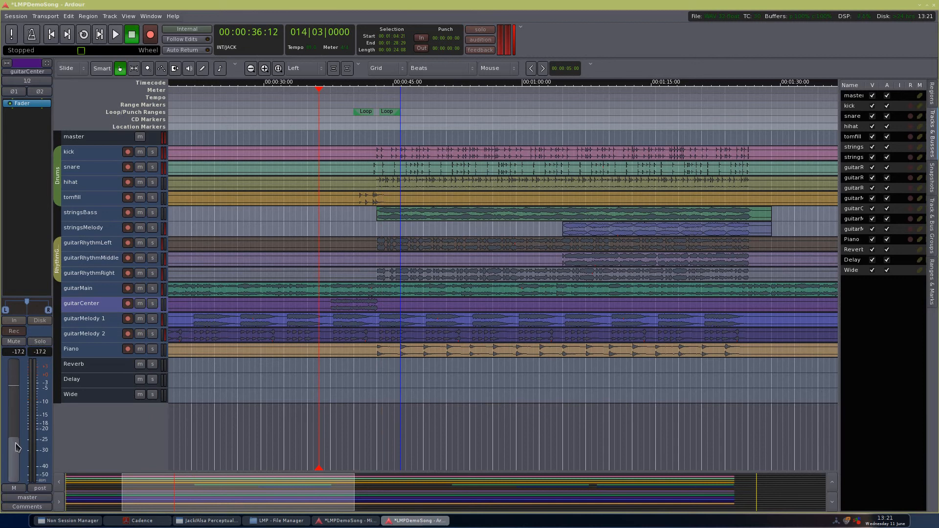
{"action": "key", "text": "space"}
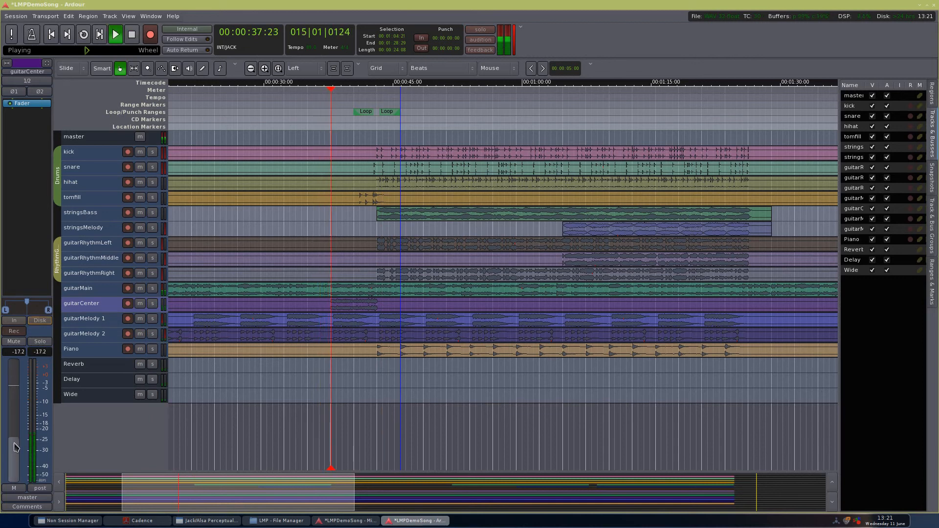
{"action": "mouse_move", "coordinate": [16, 447]}
{"action": "left_mouse_down"}
{"action": "mouse_move", "coordinate": [14, 431]}
{"action": "mouse_move", "coordinate": [14, 440]}
{"action": "left_mouse_up"}
{"action": "key", "text": "space"}
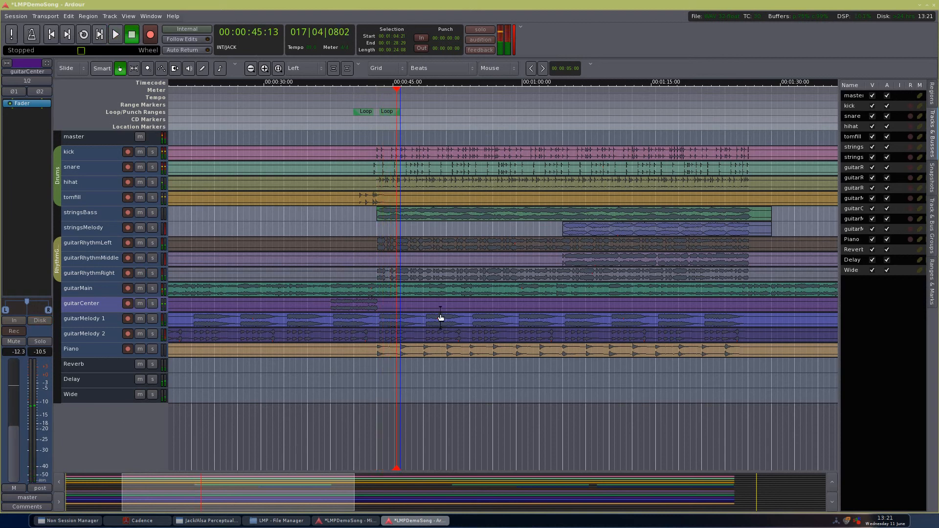
{"action": "left_click", "coordinate": [354, 127]}
{"action": "key", "text": "space"}
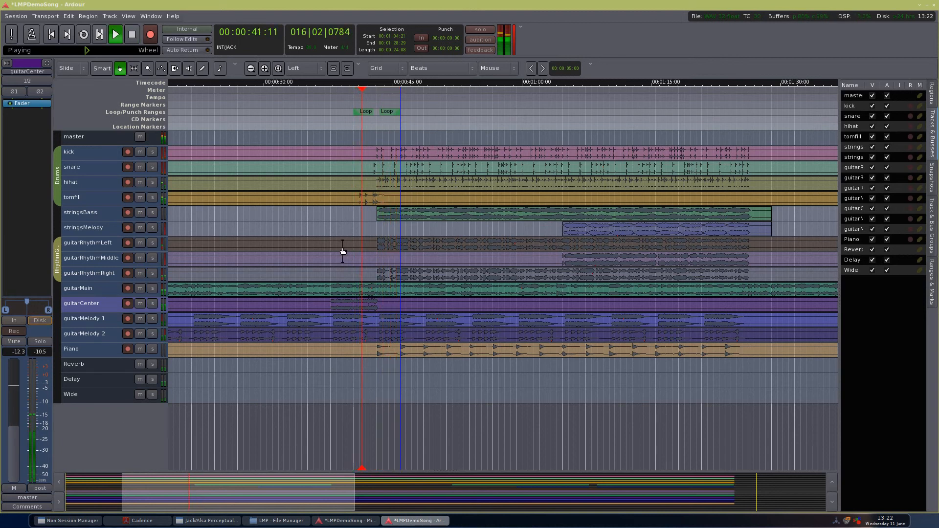
Stop playback, turn on Auto Return and save the session
{"action": "key", "text": "space"}
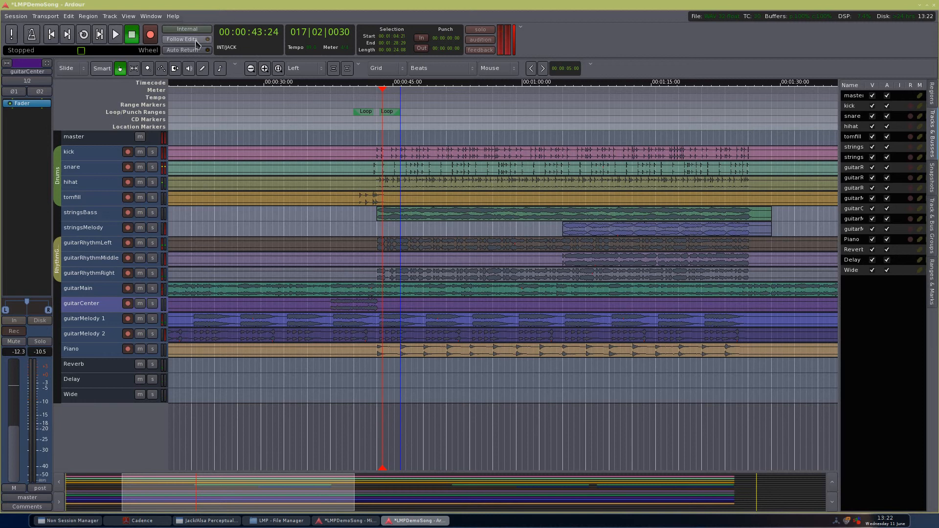
{"action": "left_click", "coordinate": [183, 49]}
{"action": "key", "text": "ctrl+s"}
Move the playhead to bar 15 and play the full mix twice from there
{"action": "left_click_drag", "start_coordinate": [374, 81], "coordinate": [330, 213]}
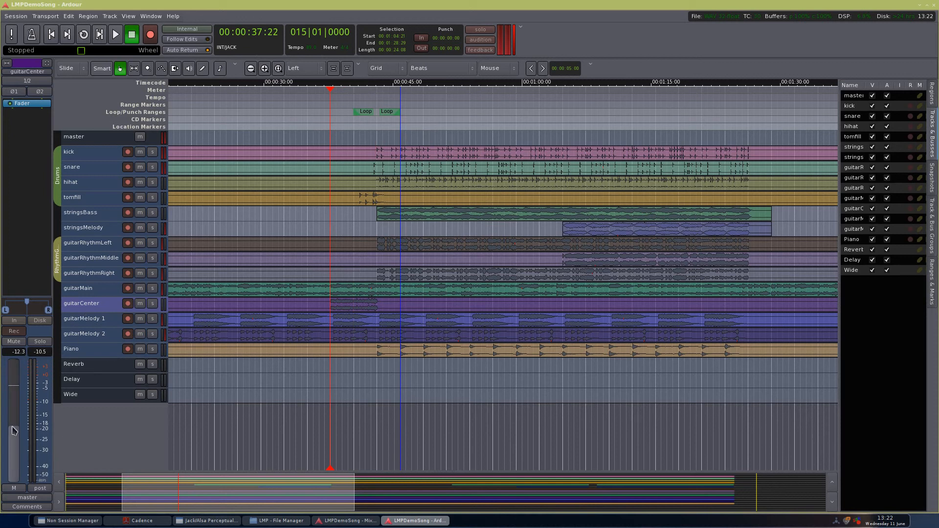
{"action": "key", "text": "space"}
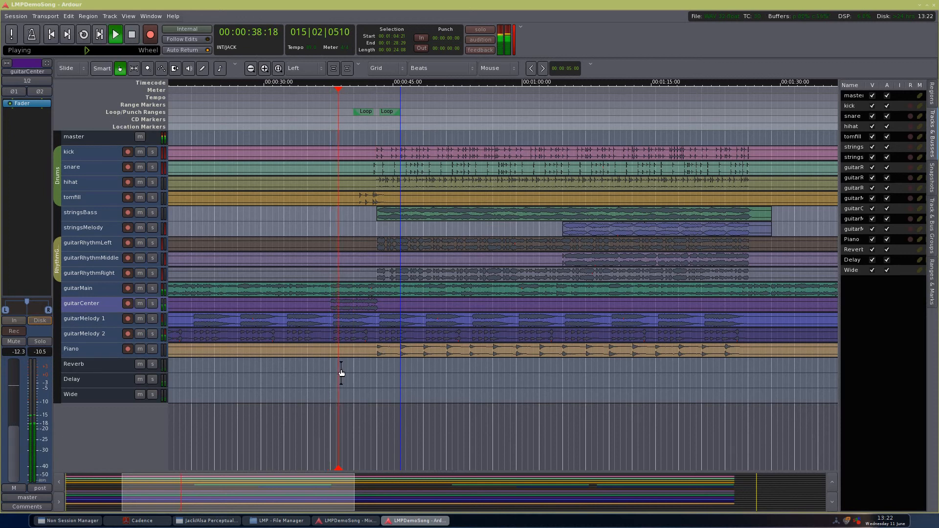
{"action": "key", "text": "space"}
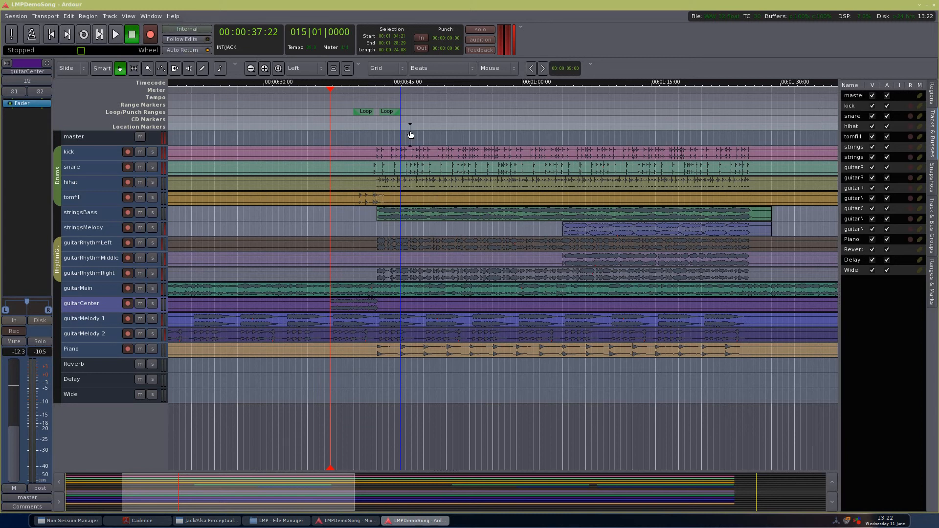
{"action": "scroll", "coordinate": [326, 217], "scroll_direction": "right", "scroll_amount": 3}
{"action": "key", "text": "space"}
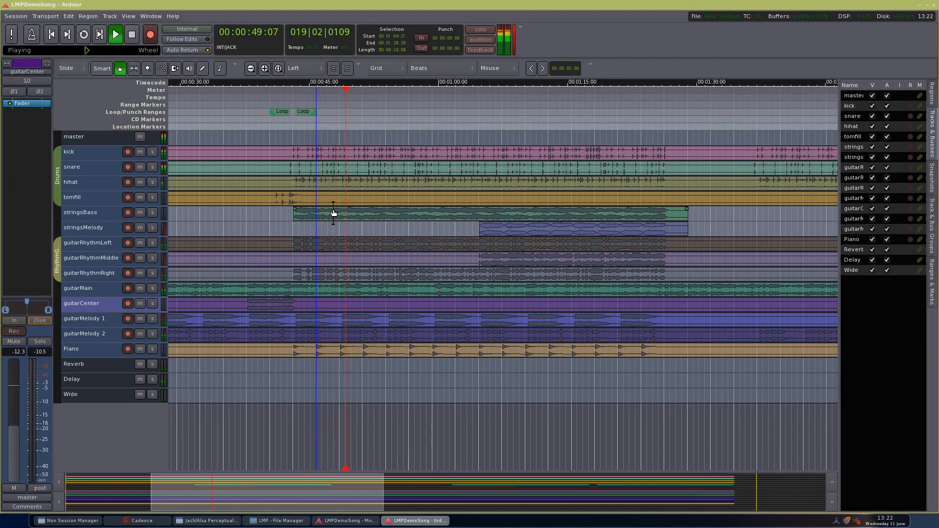
{"action": "key", "text": "space"}
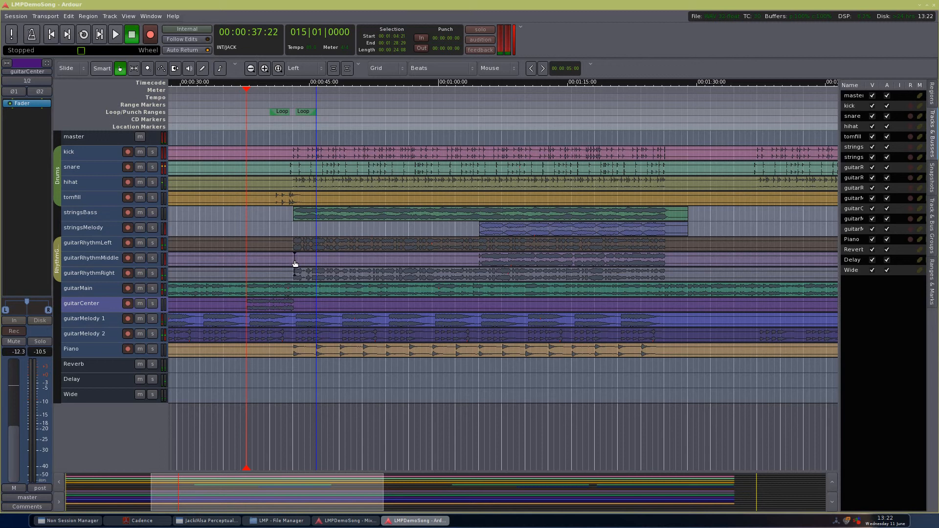
Create an active GuitarMelody group for guitarMelody 1 and guitarMelody 2, sharing relative gain, muting, soloing and record enable
{"action": "left_click", "coordinate": [86, 354]}
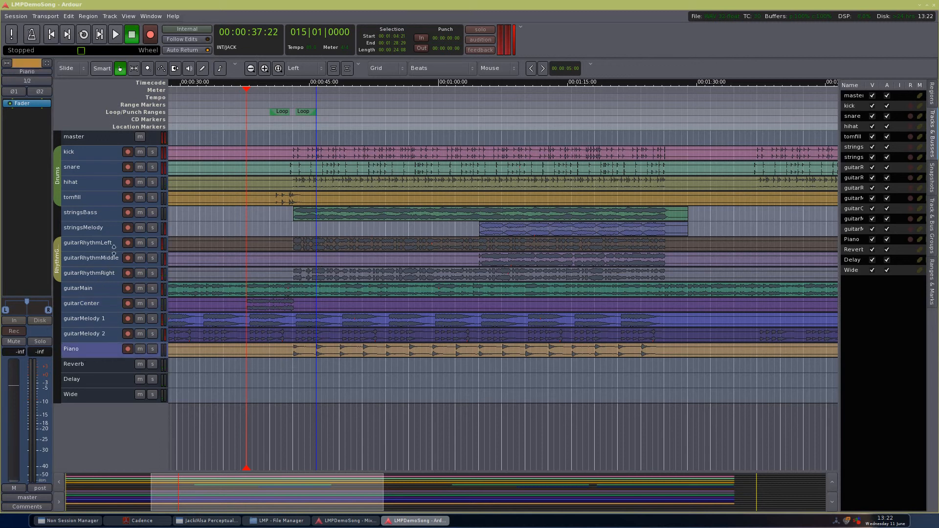
{"action": "left_click", "coordinate": [97, 217]}
{"action": "left_click", "coordinate": [92, 231]}
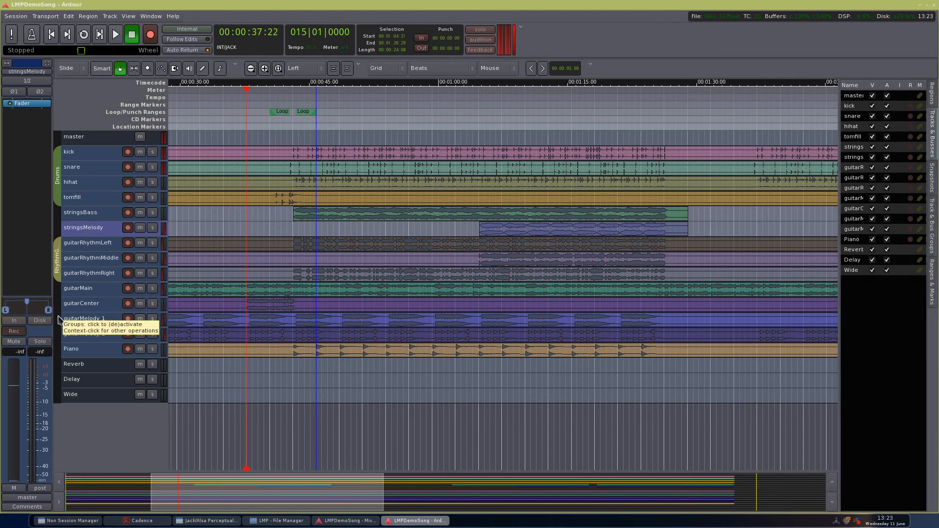
{"action": "left_click", "coordinate": [58, 343]}
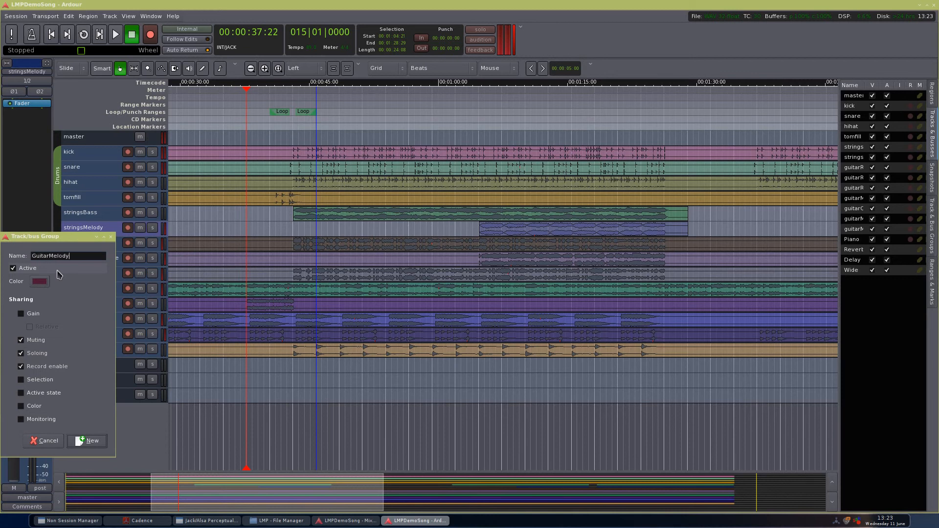
{"action": "left_click", "coordinate": [44, 314]}
{"action": "left_click", "coordinate": [38, 327]}
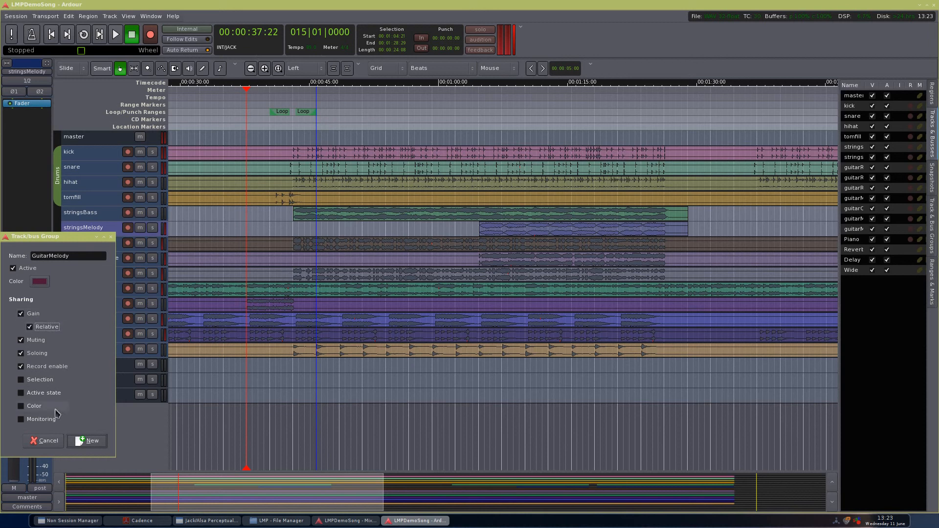
{"action": "left_click", "coordinate": [88, 441]}
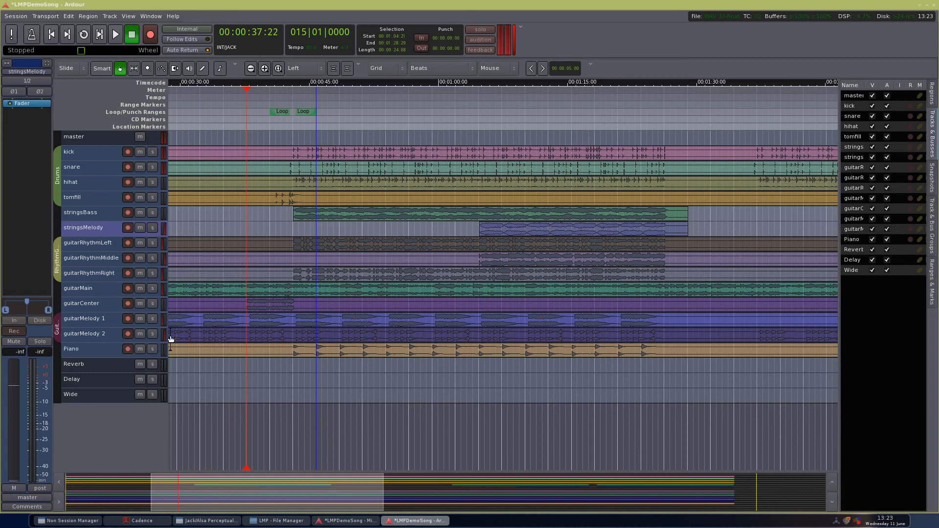
Add Reverb and Delay aux sends after the fader on the Piano track
{"action": "left_click", "coordinate": [99, 351]}
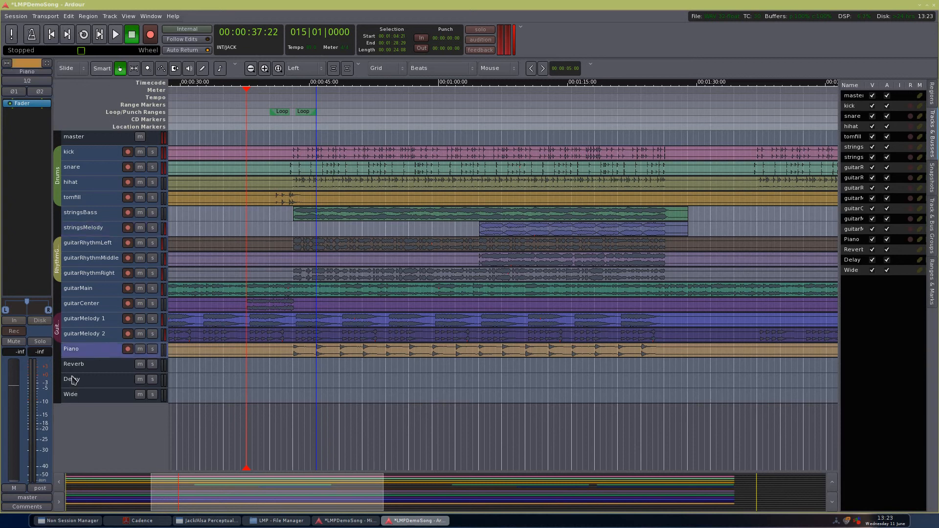
{"action": "right_click", "coordinate": [25, 127]}
{"action": "mouse_move", "coordinate": [113, 156]}
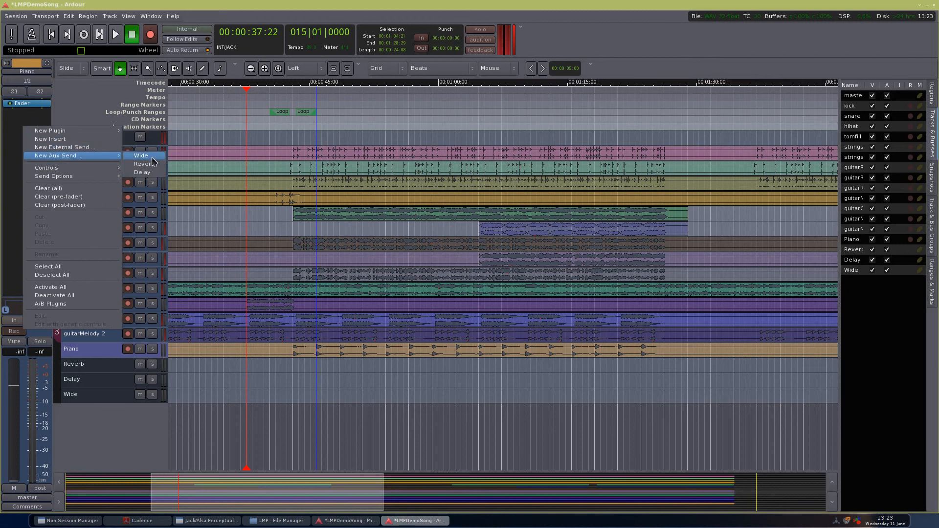
{"action": "left_click", "coordinate": [147, 164]}
{"action": "right_click", "coordinate": [22, 142]}
{"action": "mouse_move", "coordinate": [98, 170]}
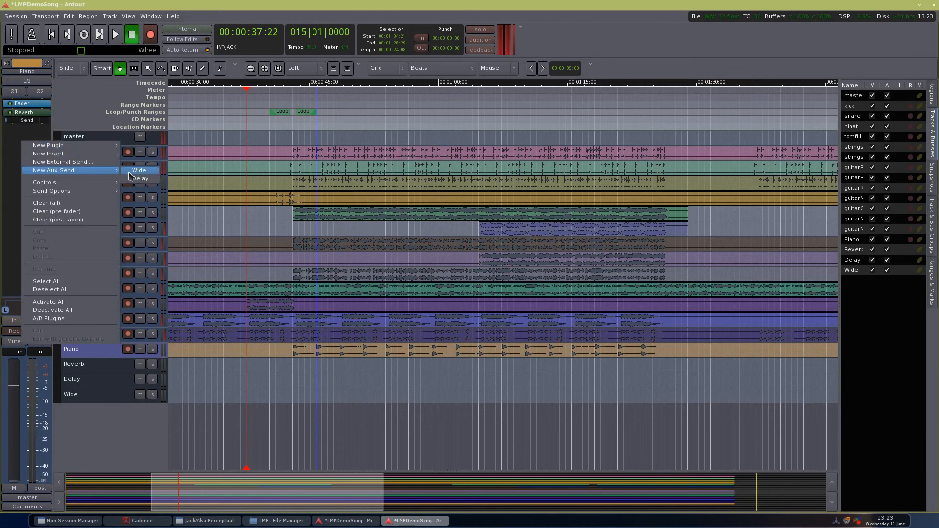
{"action": "left_click", "coordinate": [137, 179]}
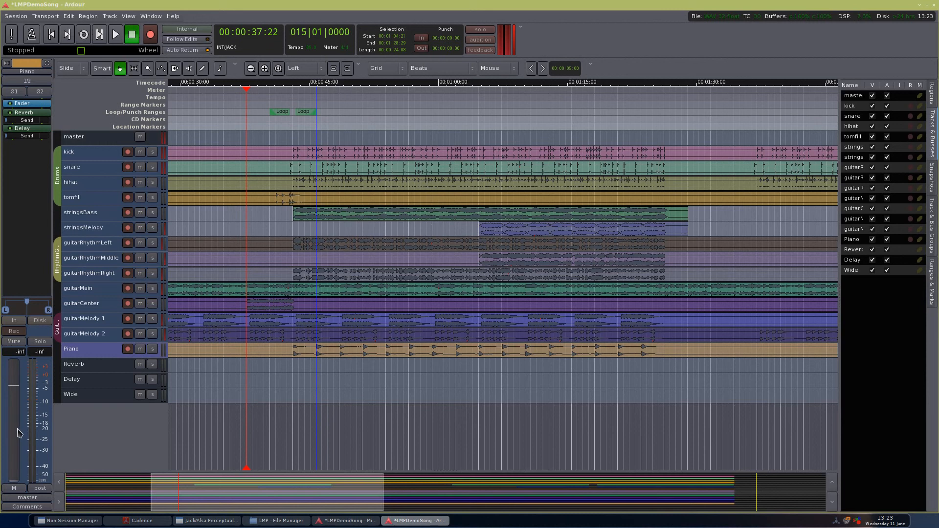
Set the Piano fader to -16.3 dB while playing the full mix from bar 15
{"action": "key", "text": "space"}
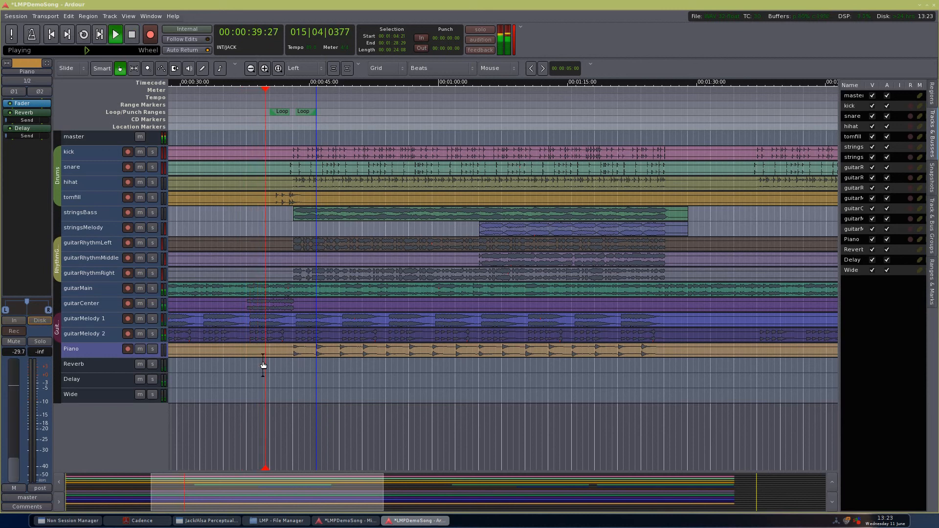
{"action": "left_click_drag", "start_coordinate": [12, 432], "coordinate": [14, 430]}
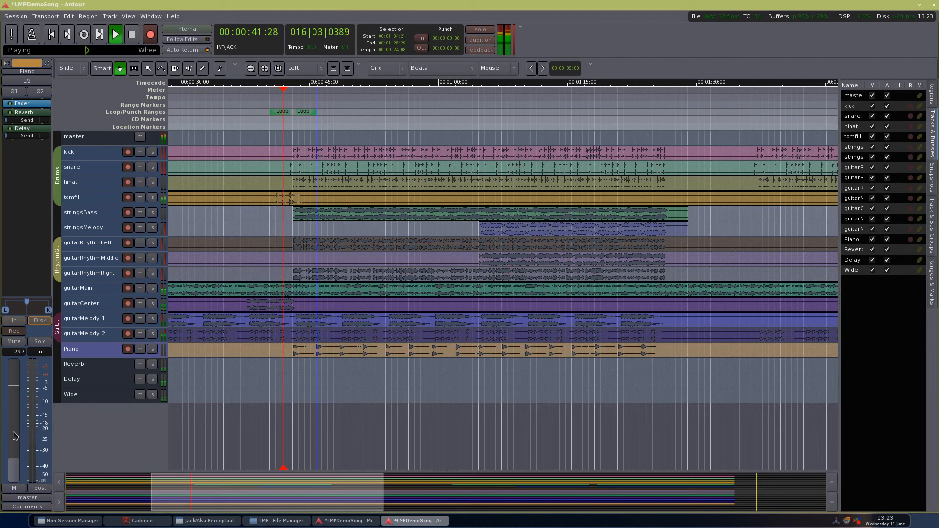
{"action": "left_click_drag", "start_coordinate": [15, 434], "coordinate": [17, 414]}
{"action": "scroll", "coordinate": [17, 410], "scroll_direction": "up", "scroll_amount": 1}
{"action": "scroll", "coordinate": [17, 413], "scroll_direction": "down", "scroll_amount": 1}
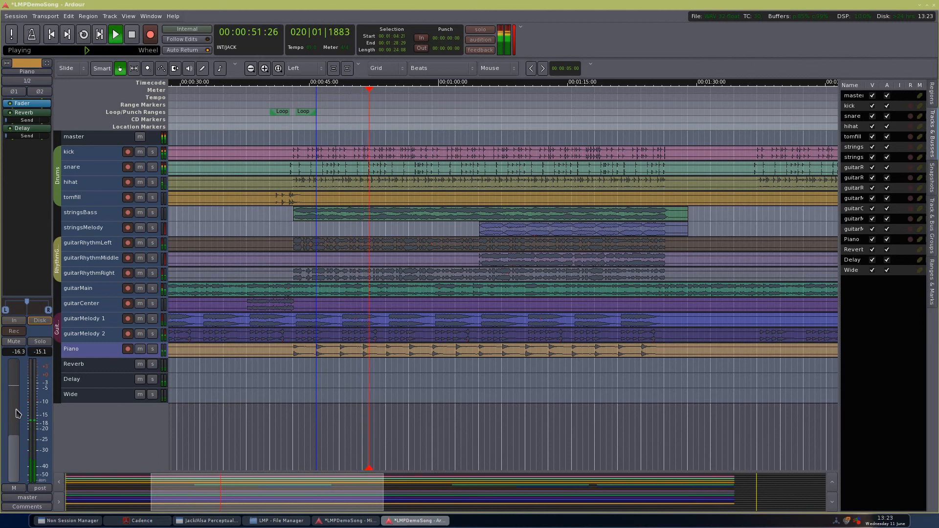
{"action": "key", "text": "space"}
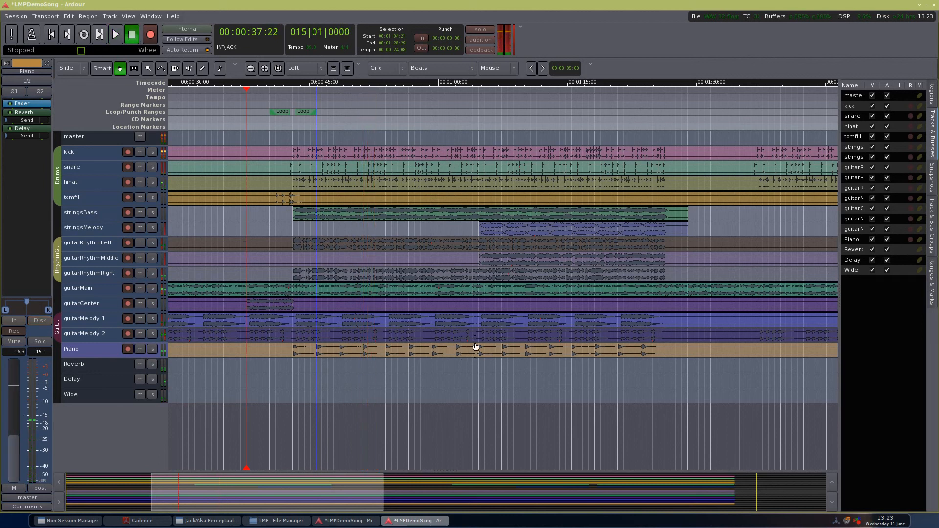
Raise Piano's Reverb and Delay sends to a partial level while playing from bar 15, and save the session
{"action": "key", "text": "alt+m"}
{"action": "key", "text": "alt+Tab"}
{"action": "key", "text": "space"}
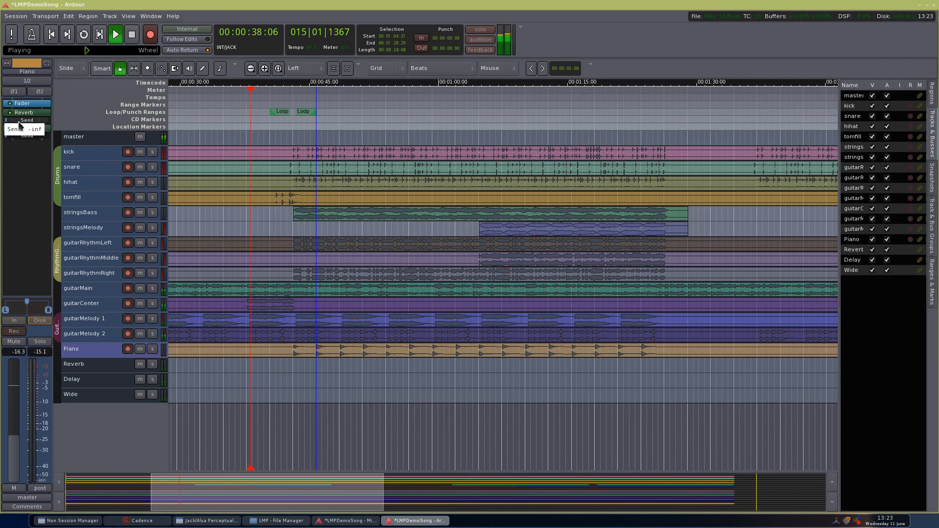
{"action": "left_click_drag", "start_coordinate": [18, 125], "coordinate": [35, 125]}
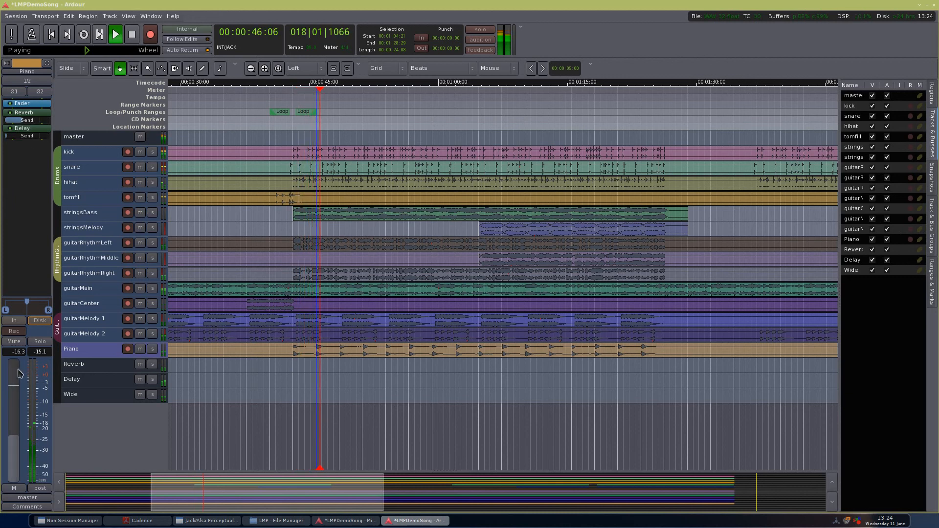
{"action": "left_click_drag", "start_coordinate": [33, 136], "coordinate": [49, 142]}
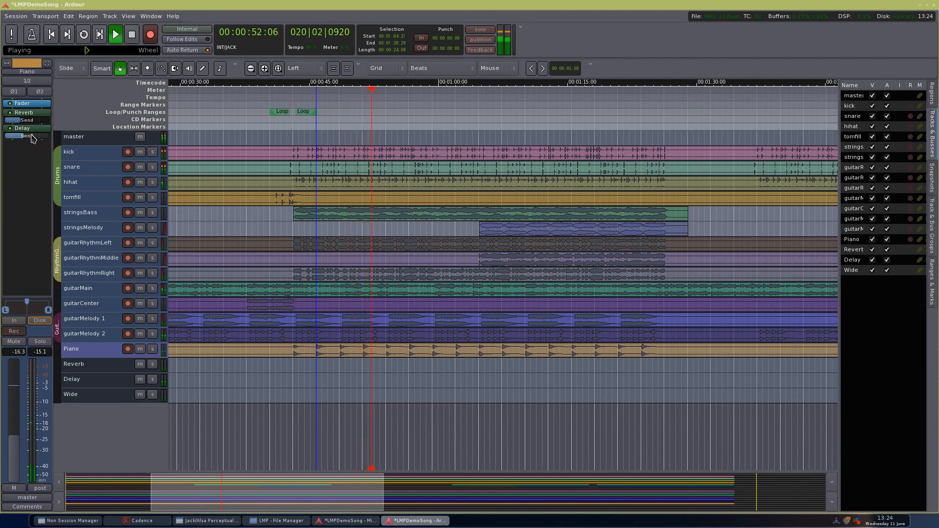
{"action": "mouse_move", "coordinate": [32, 138]}
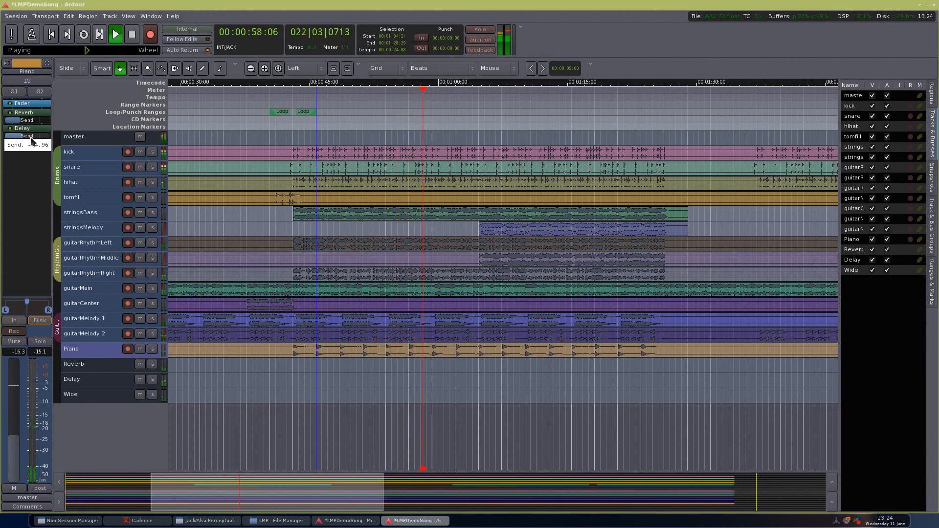
{"action": "key", "text": "ctrl+s"}
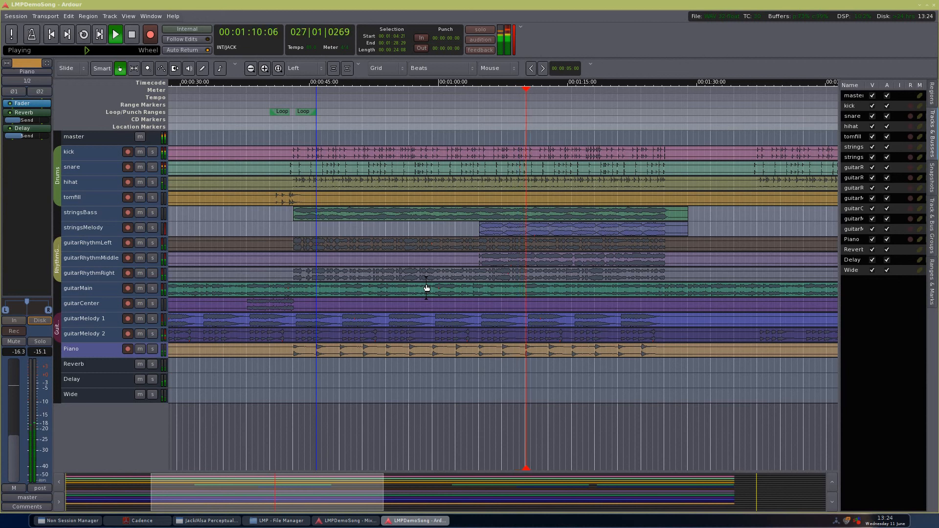
{"action": "key", "text": "space"}
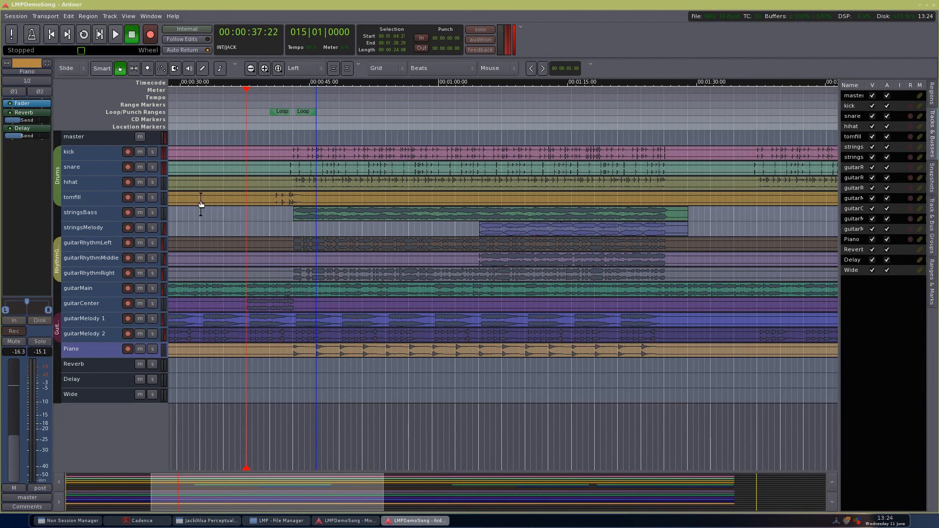
Solo the stringsBass and stringsMelody tracks
{"action": "left_click", "coordinate": [96, 217]}
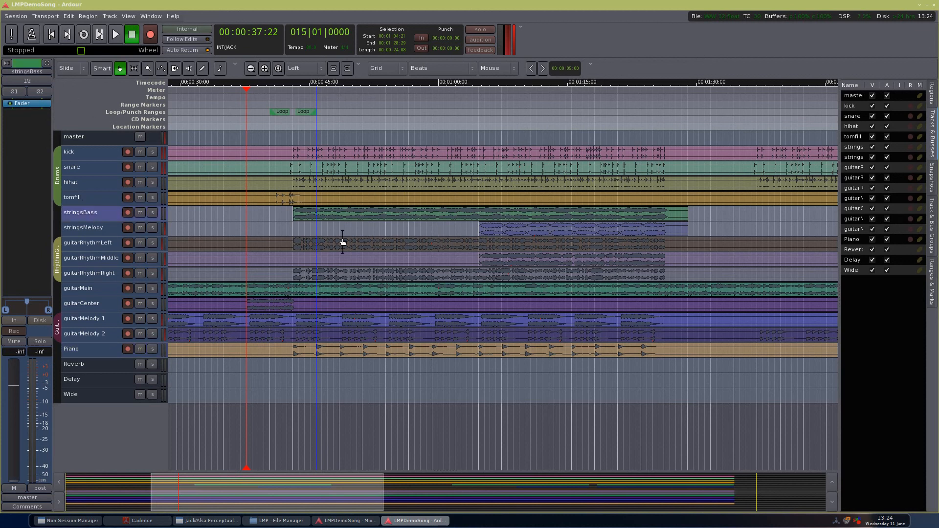
{"action": "left_click", "coordinate": [152, 212]}
{"action": "left_click", "coordinate": [97, 232]}
{"action": "left_click", "coordinate": [152, 227]}
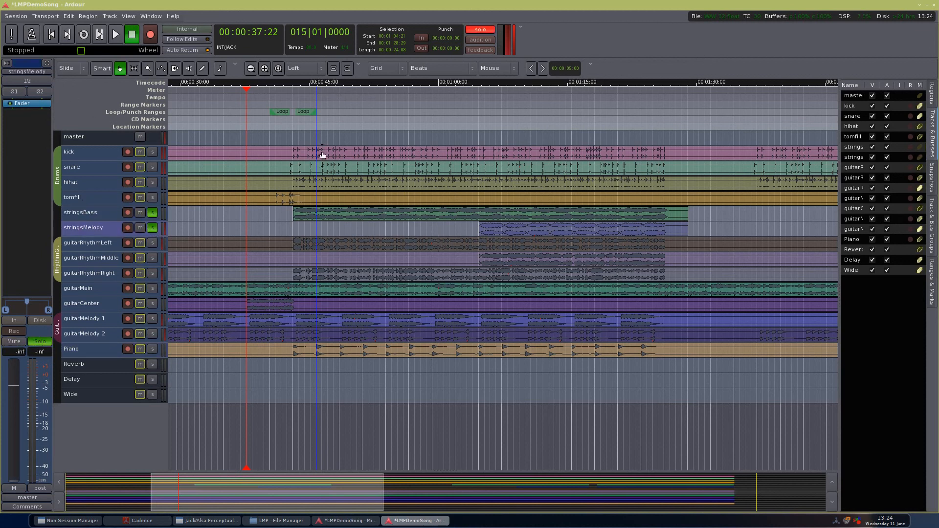
Move the playhead to bar 16 beat 4 and raise the stringsBass fader to -15.0 dB
{"action": "left_click", "coordinate": [288, 91]}
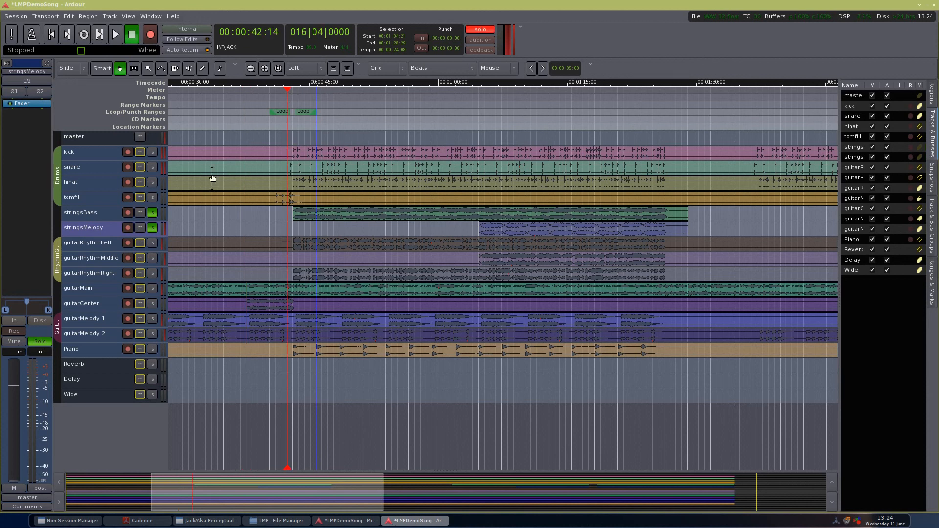
{"action": "left_click", "coordinate": [113, 214]}
{"action": "scroll", "coordinate": [17, 396], "scroll_direction": "up", "scroll_amount": 3}
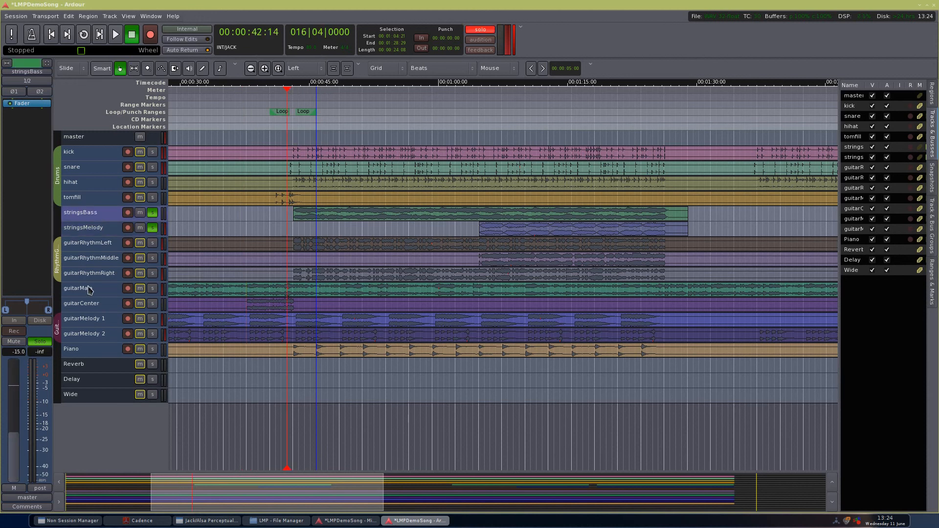
Play the soloed strings from bar 23 beat 3 and set the stringsMelody fader to -24.8 dB
{"action": "left_click", "coordinate": [445, 95]}
{"action": "key", "text": "space"}
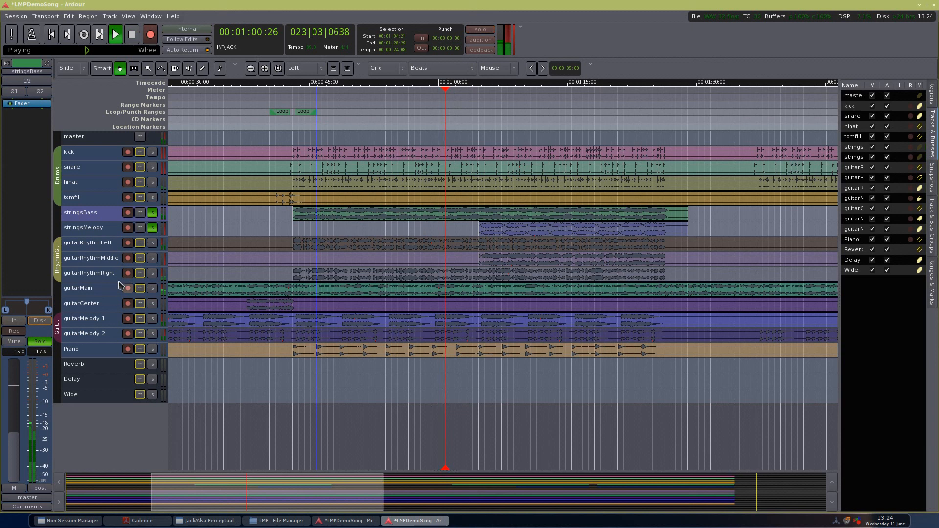
{"action": "left_click", "coordinate": [95, 233]}
{"action": "left_click_drag", "start_coordinate": [13, 451], "coordinate": [23, 419]}
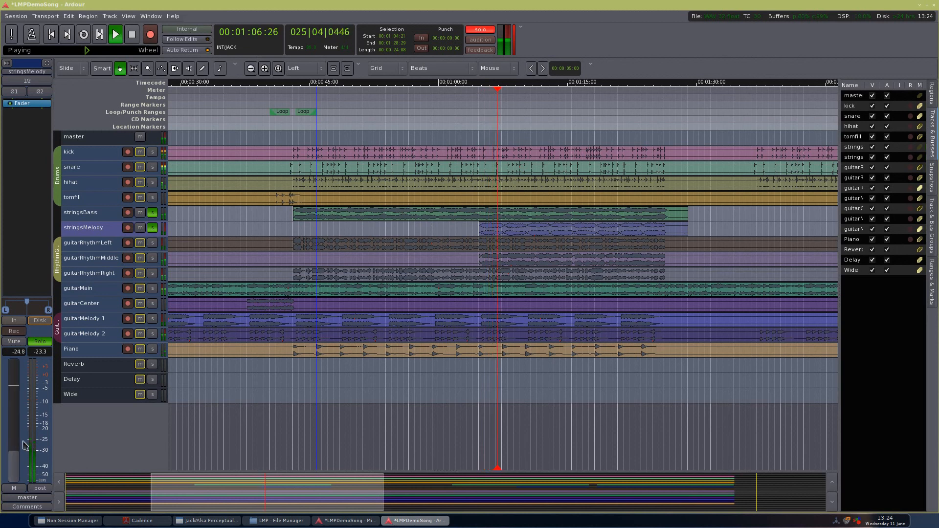
{"action": "key", "text": "space"}
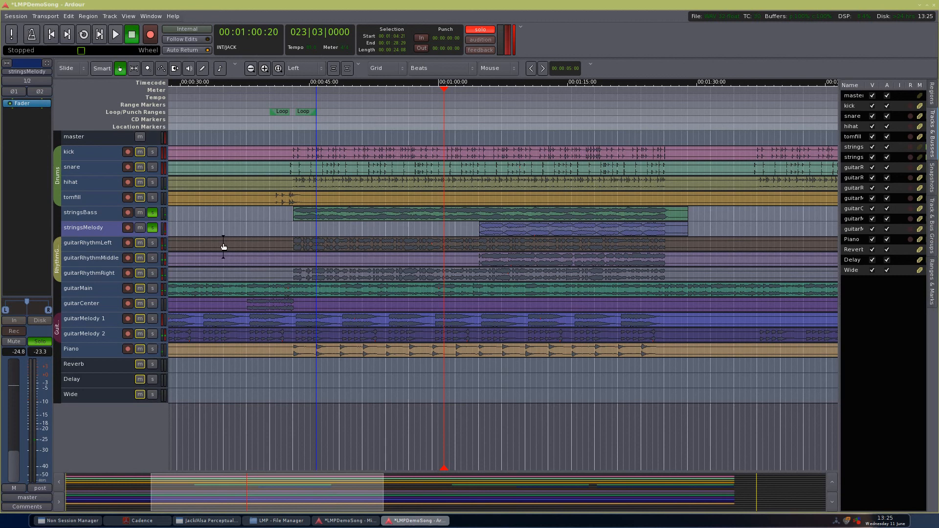
{"action": "left_click", "coordinate": [95, 214]}
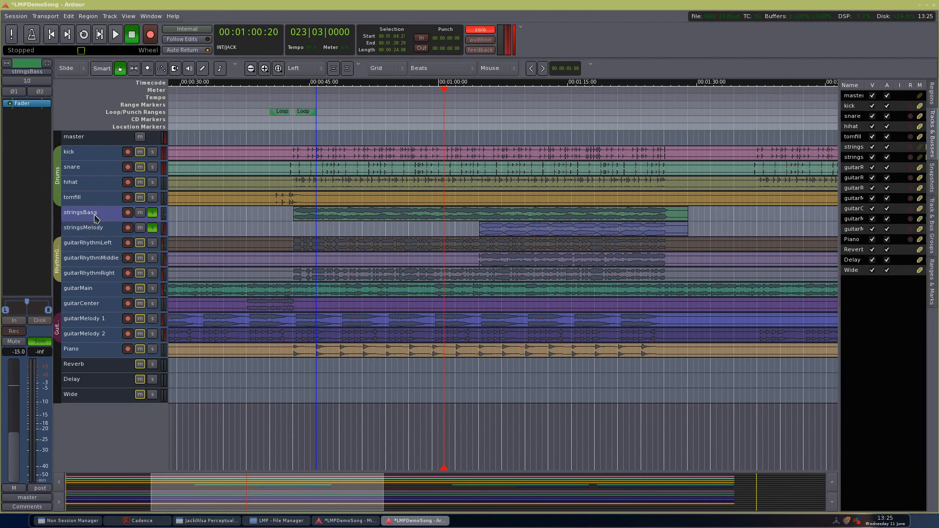
{"action": "left_click", "coordinate": [45, 80]}
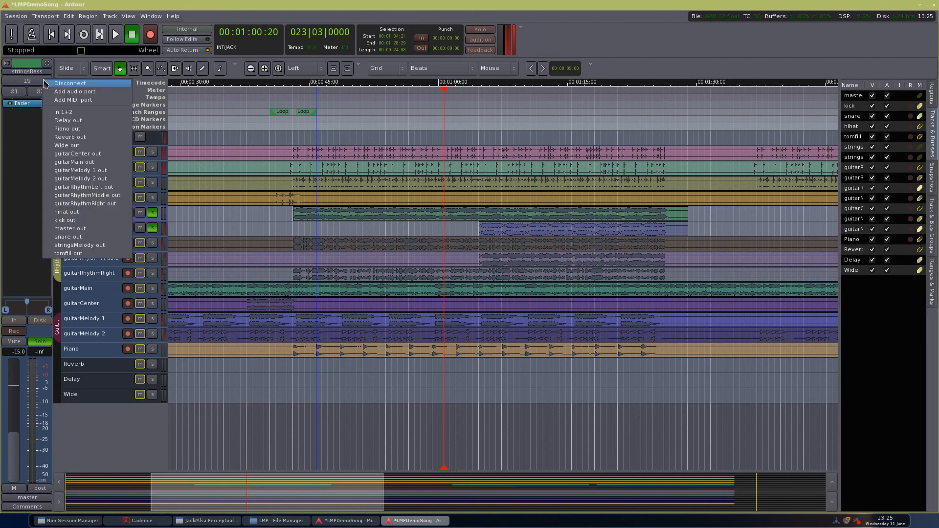
{"action": "left_click", "coordinate": [21, 152]}
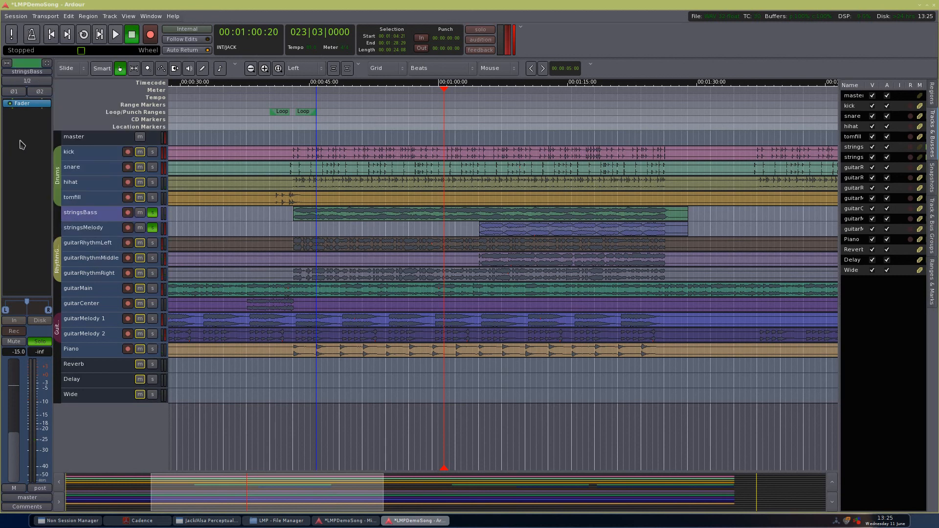
Add Delay and Reverb aux sends to the stringsMelody track
{"action": "left_click", "coordinate": [94, 230]}
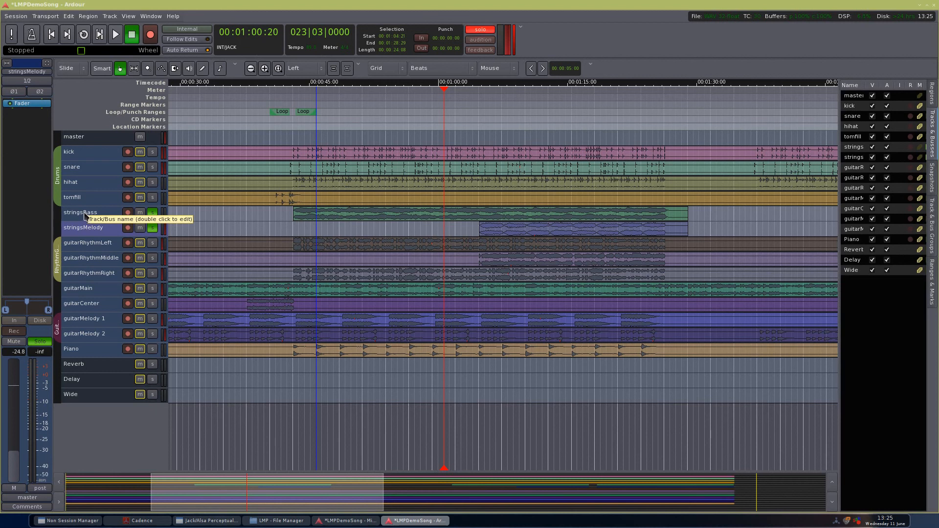
{"action": "right_click", "coordinate": [28, 136]}
{"action": "mouse_move", "coordinate": [73, 165]}
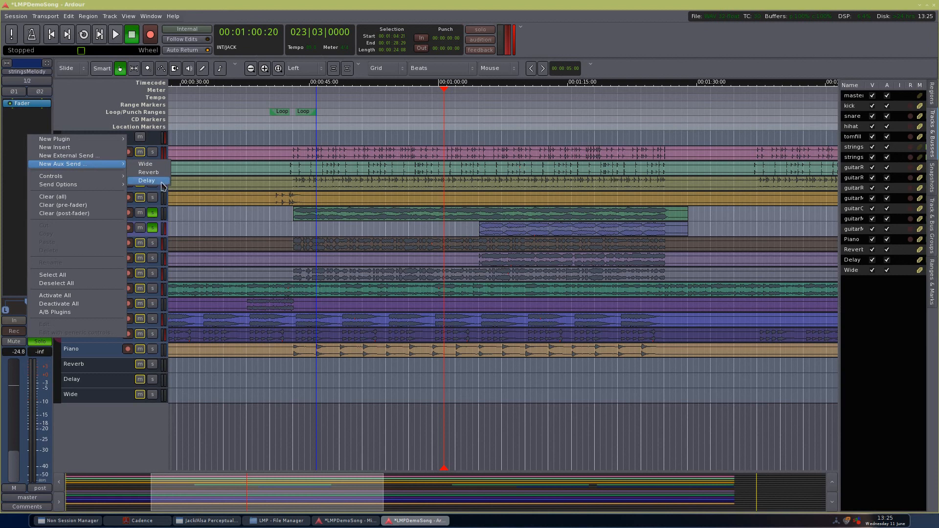
{"action": "left_click", "coordinate": [147, 180]}
{"action": "right_click", "coordinate": [29, 145]}
{"action": "left_click", "coordinate": [150, 182]}
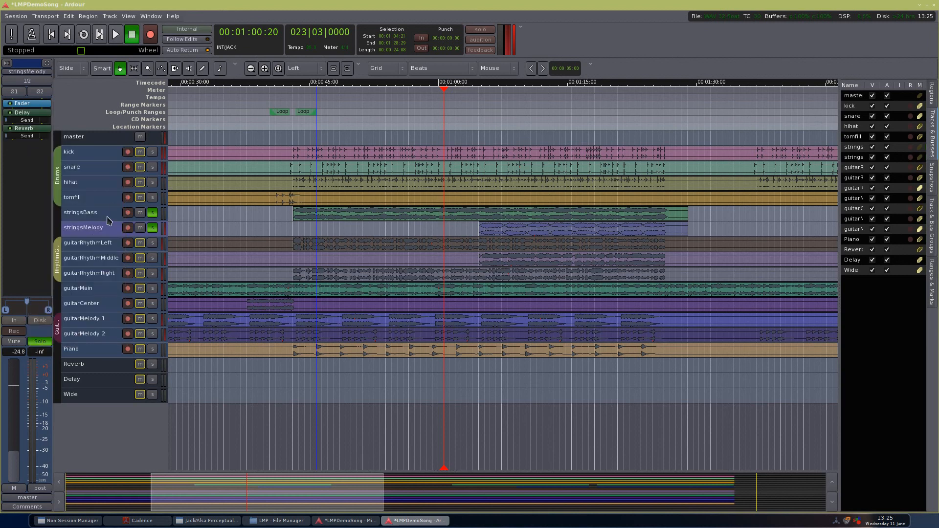
Add Reverb and Delay aux sends to the stringsBass track
{"action": "left_click", "coordinate": [93, 215]}
{"action": "right_click", "coordinate": [34, 130]}
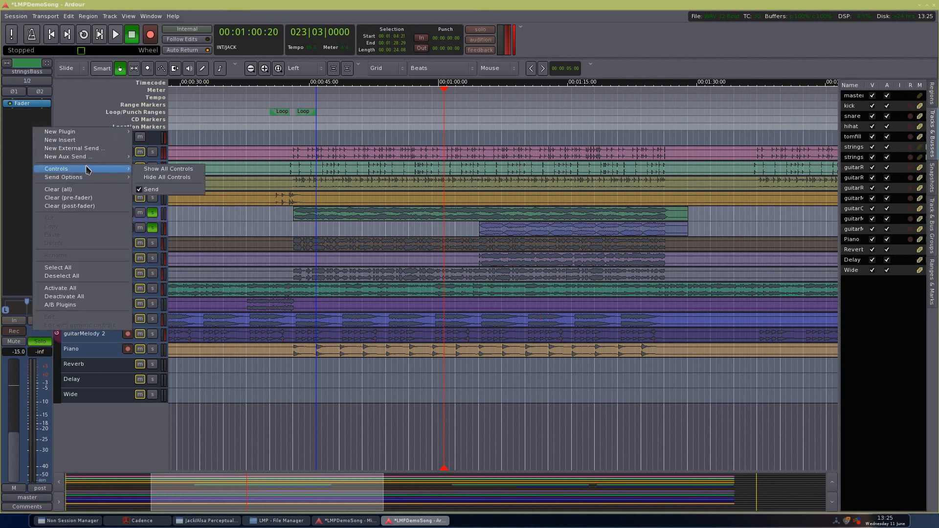
{"action": "mouse_move", "coordinate": [74, 156]}
{"action": "left_click", "coordinate": [147, 165]}
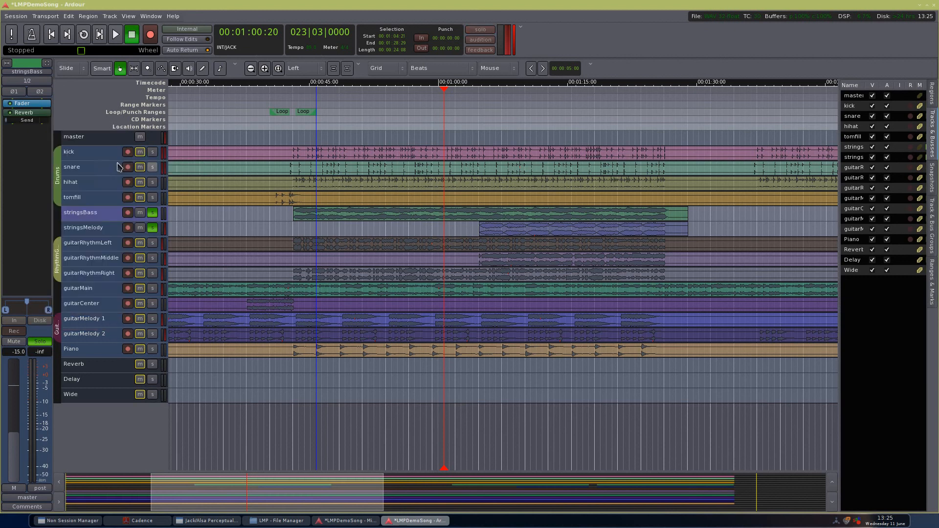
{"action": "right_click", "coordinate": [25, 137]}
{"action": "left_click", "coordinate": [143, 174]}
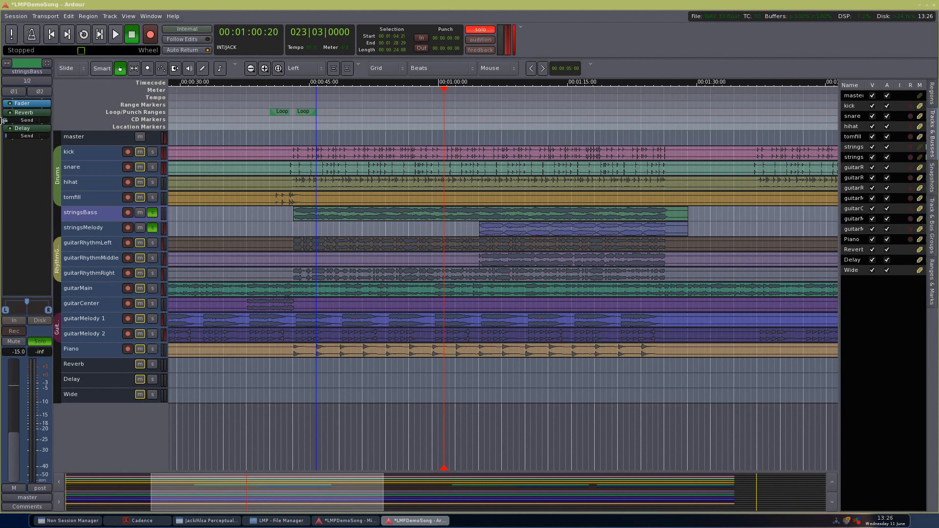
Move the playhead to bar 16 beat 4 and clear all track solos
{"action": "left_click", "coordinate": [287, 97]}
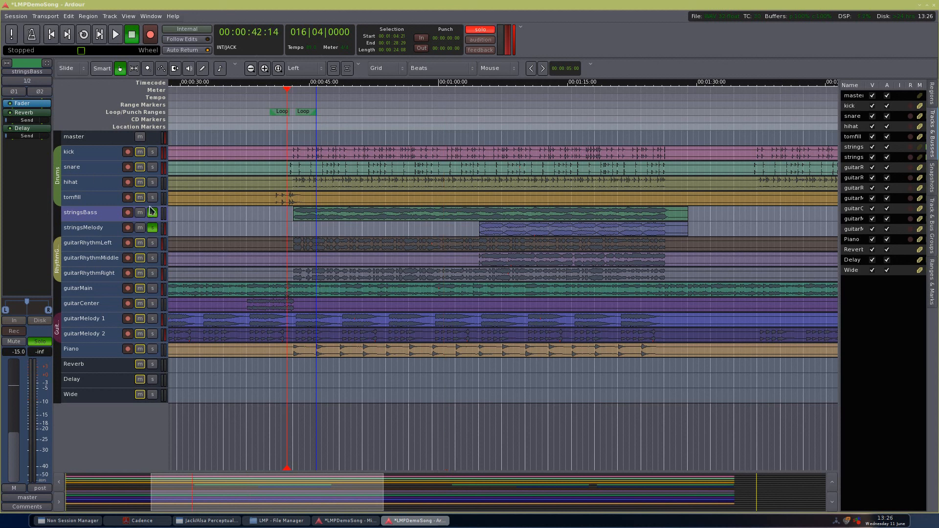
{"action": "left_click", "coordinate": [481, 30]}
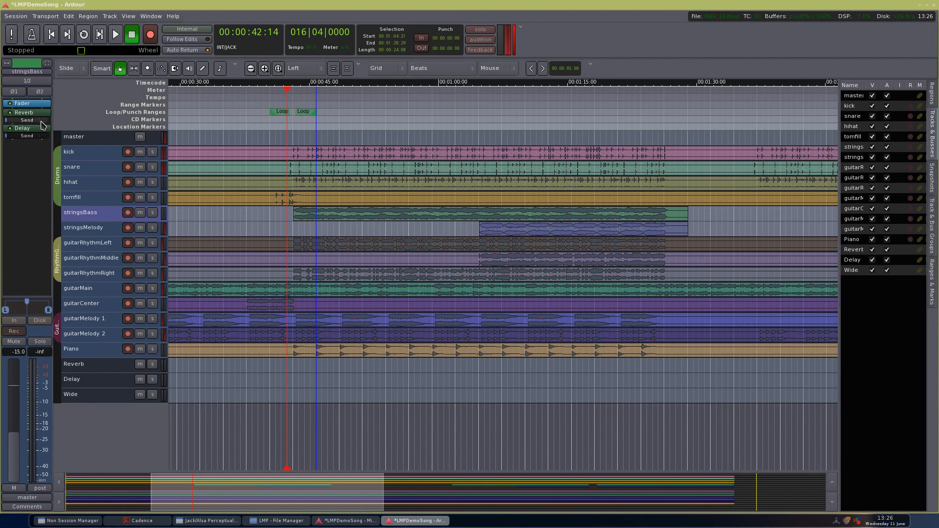
{"action": "left_click", "coordinate": [107, 234]}
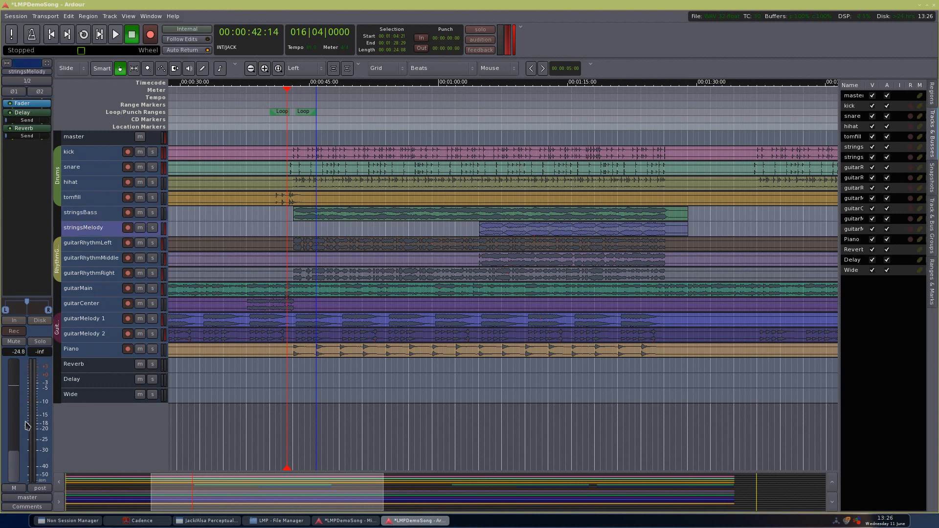
Play the full mix from bar 16 beat 4 and lower the stringsBass fader to -16.1 dB
{"action": "left_click", "coordinate": [102, 216]}
{"action": "key", "text": "space"}
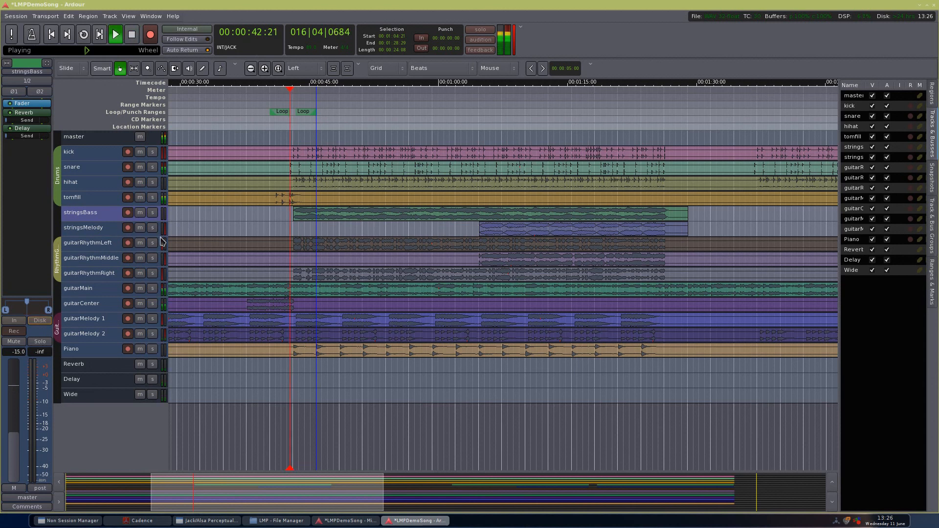
{"action": "scroll", "coordinate": [14, 426], "scroll_direction": "up", "scroll_amount": 1}
{"action": "mouse_move", "coordinate": [13, 422]}
{"action": "left_mouse_down"}
{"action": "mouse_move", "coordinate": [13, 414]}
{"action": "mouse_move", "coordinate": [14, 429]}
{"action": "left_mouse_up"}
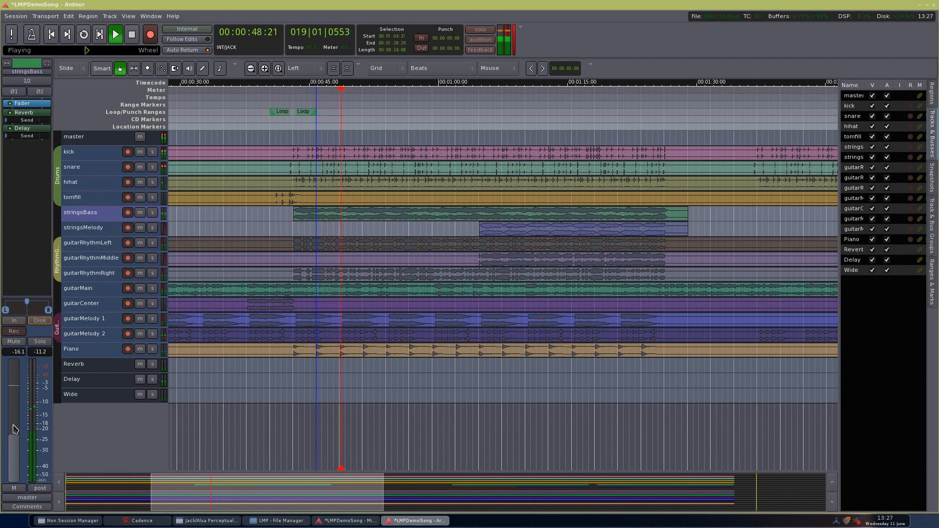
{"action": "key", "text": "space"}
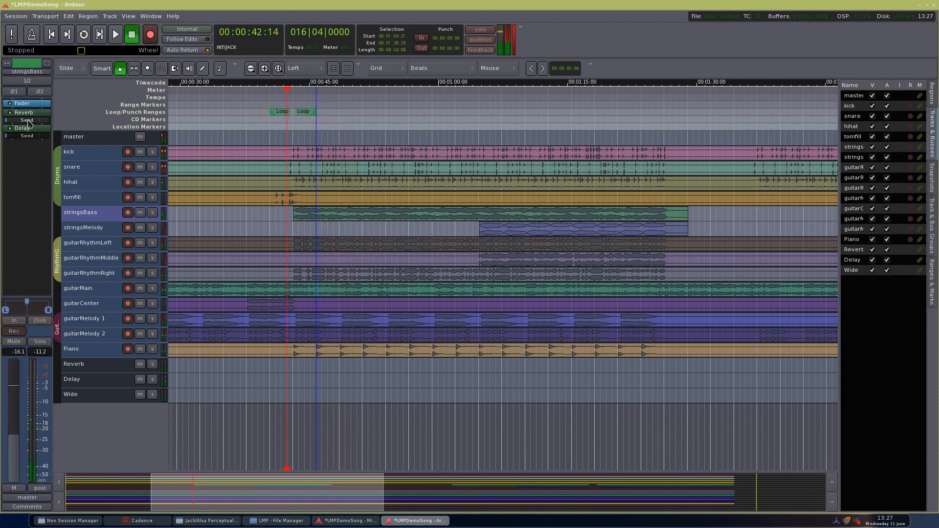
Raise the stringsBass Reverb send to a partial level and start playback from bar 16 beat 4
{"action": "mouse_move", "coordinate": [26, 120]}
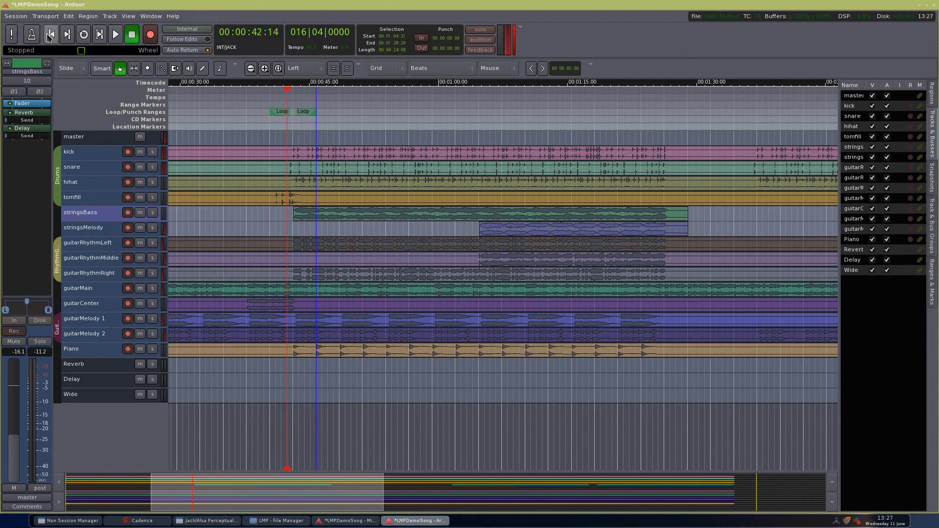
{"action": "left_click_drag", "start_coordinate": [28, 120], "coordinate": [38, 124]}
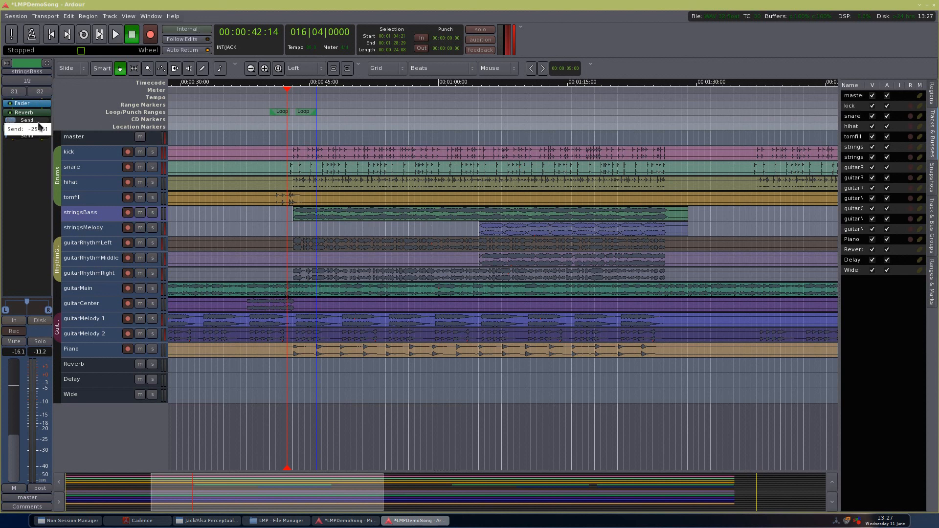
{"action": "key", "text": "space"}
Raise the stringsBass fader to -14.7 dB during playback and return its Reverb send to -inf
{"action": "scroll", "coordinate": [24, 124], "scroll_direction": "up", "scroll_amount": 3}
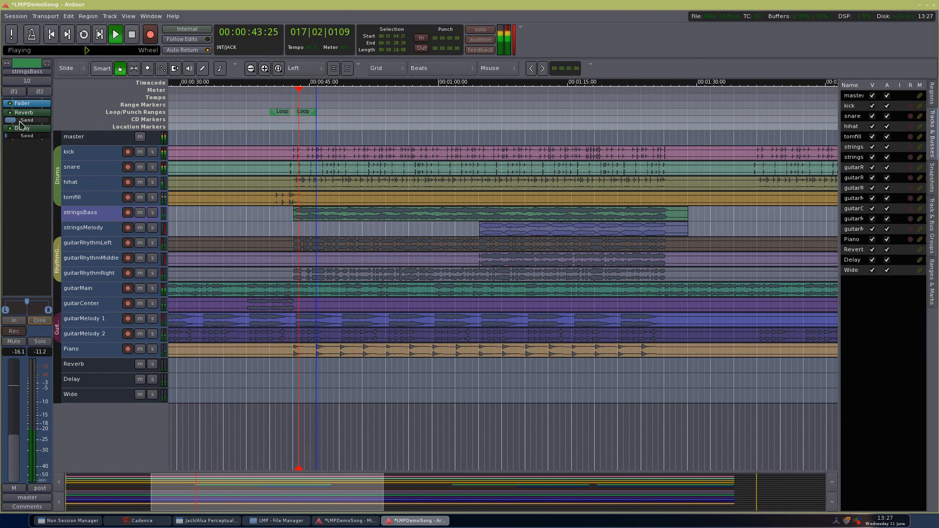
{"action": "scroll", "coordinate": [18, 398], "scroll_direction": "up", "scroll_amount": 2}
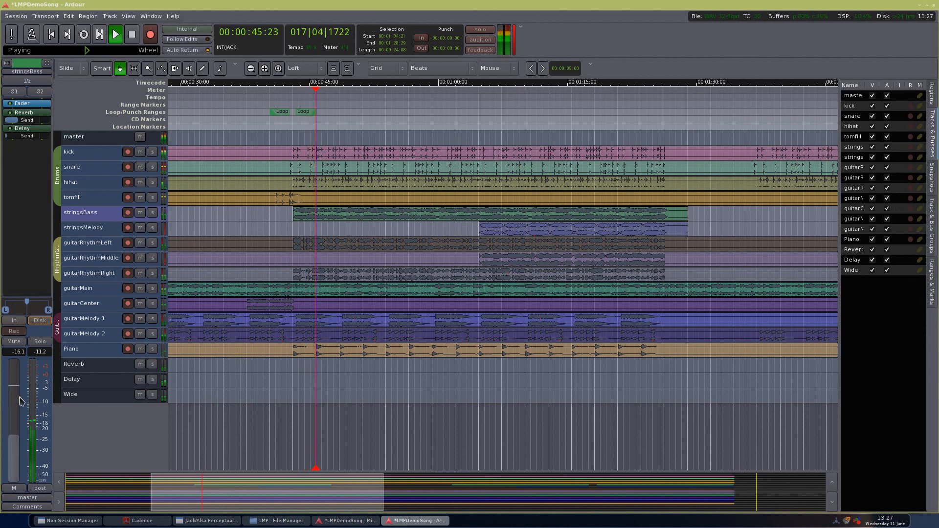
{"action": "mouse_move", "coordinate": [25, 121]}
{"action": "mouse_move", "coordinate": [25, 139]}
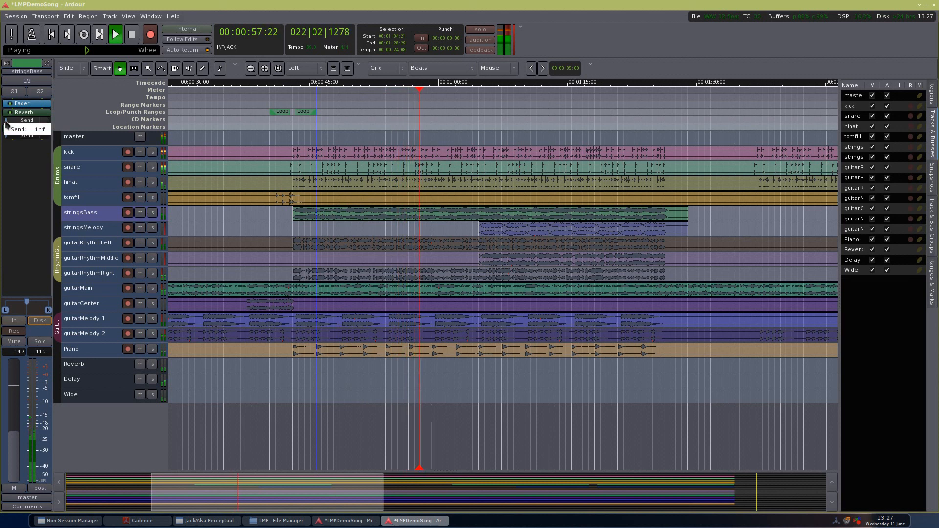
{"action": "key", "text": "space"}
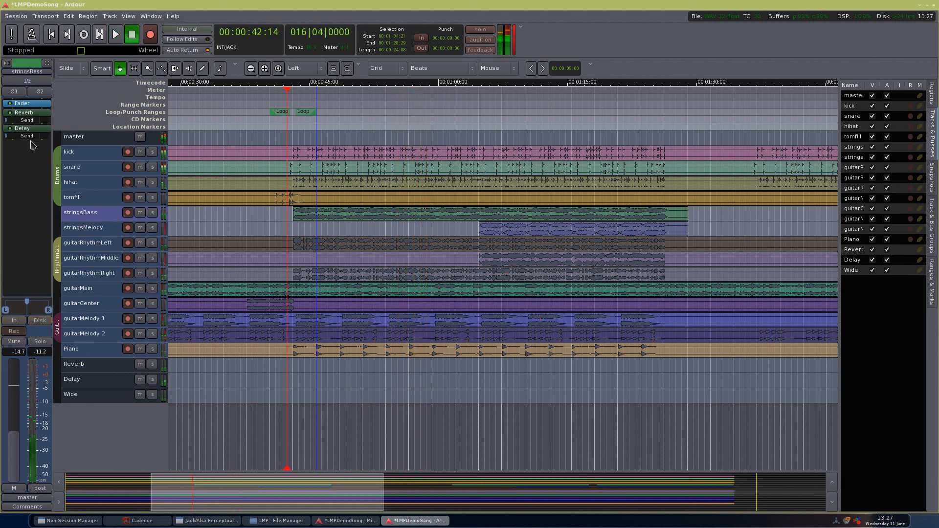
Remove the Reverb and Delay sends from the stringsBass track
{"action": "right_click", "coordinate": [35, 115]}
{"action": "left_click", "coordinate": [67, 228]}
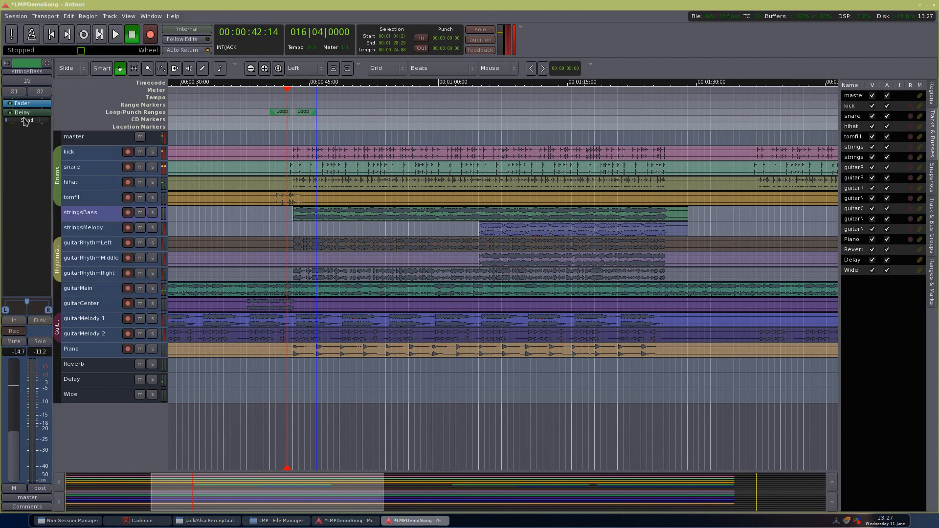
{"action": "right_click", "coordinate": [25, 117]}
{"action": "left_click", "coordinate": [68, 228]}
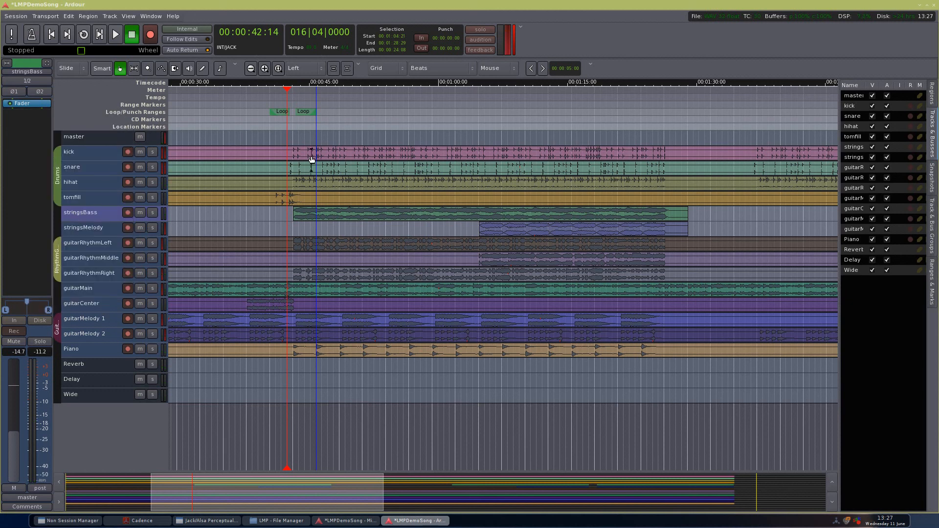
With the playhead at bar 23 beat 4, move stringsMelody's Reverb send above Delay and raise both sends to a partial level
{"action": "left_click", "coordinate": [453, 97]}
{"action": "left_click", "coordinate": [103, 228]}
{"action": "mouse_move", "coordinate": [24, 128]}
{"action": "left_mouse_down"}
{"action": "mouse_move", "coordinate": [26, 117]}
{"action": "mouse_move", "coordinate": [38, 127]}
{"action": "left_mouse_up"}
{"action": "left_click_drag", "start_coordinate": [20, 425], "coordinate": [21, 373]}
{"action": "left_click_drag", "start_coordinate": [20, 136], "coordinate": [37, 138]}
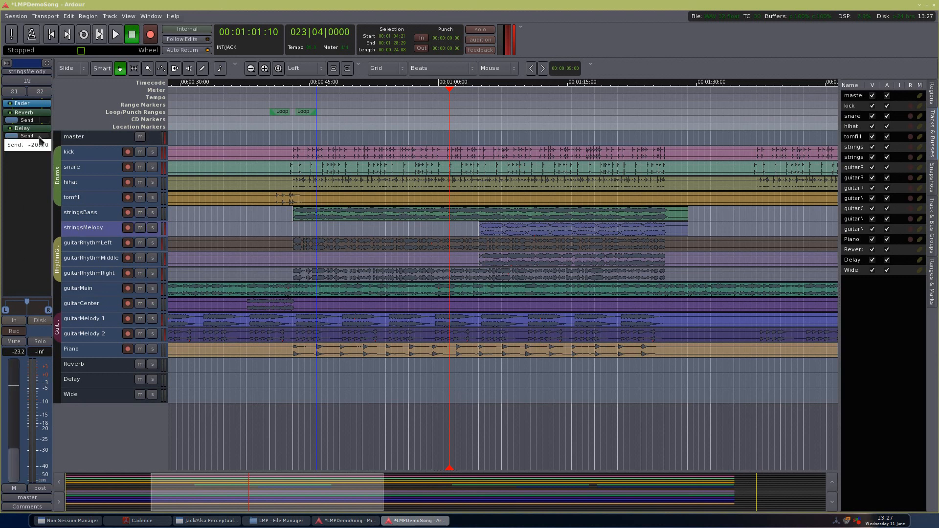
Play from bar 23 beat 4, raising the stringsMelody fader to -21.0 dB and its Reverb and Delay sends further
{"action": "key", "text": "space"}
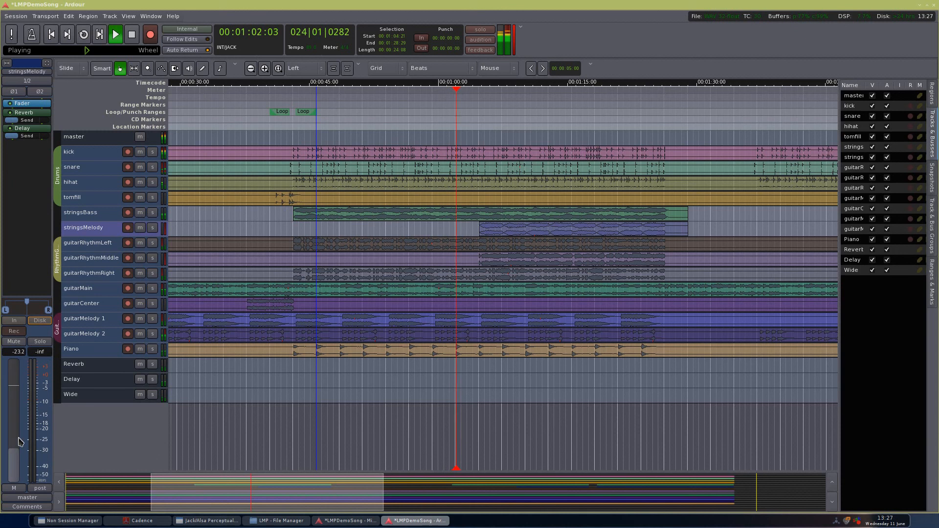
{"action": "left_click_drag", "start_coordinate": [18, 438], "coordinate": [17, 434]}
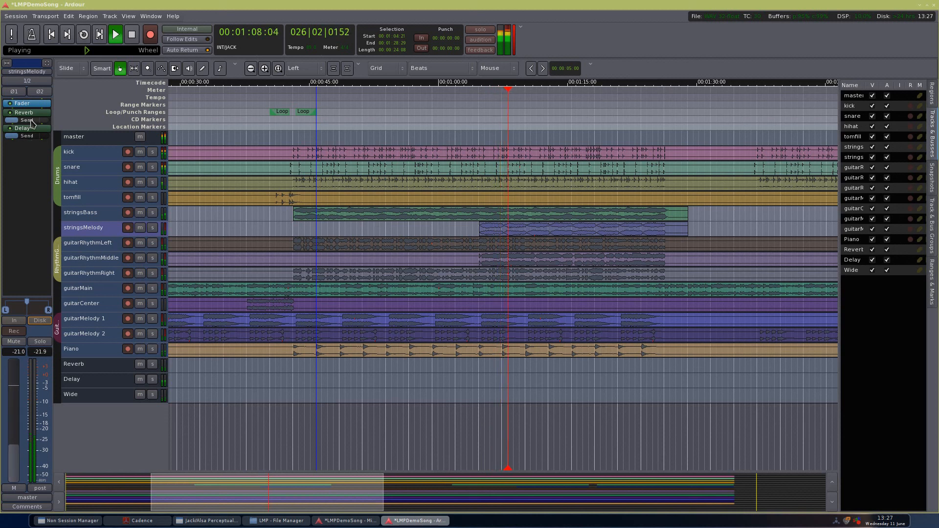
{"action": "left_click_drag", "start_coordinate": [30, 135], "coordinate": [35, 137]}
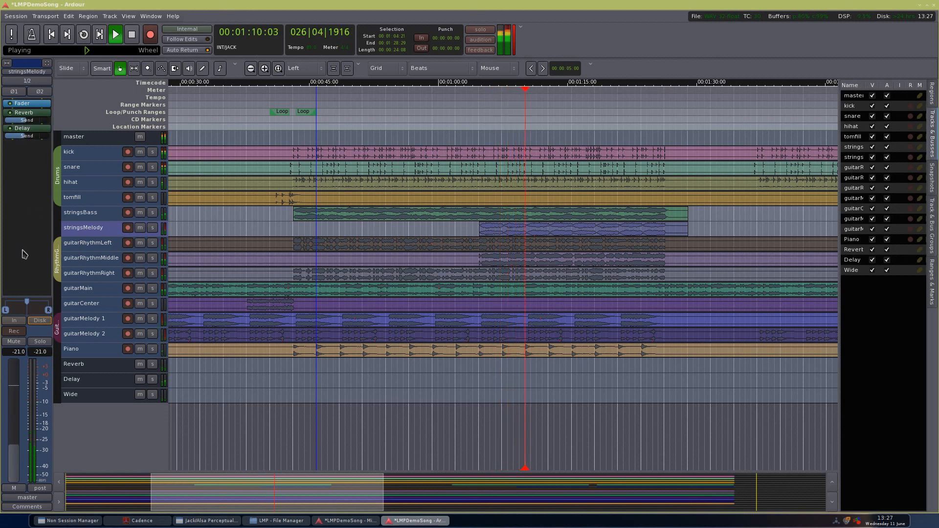
Lower the stringsMelody fader to -23.6 dB and save the session
{"action": "left_click_drag", "start_coordinate": [13, 388], "coordinate": [14, 392]}
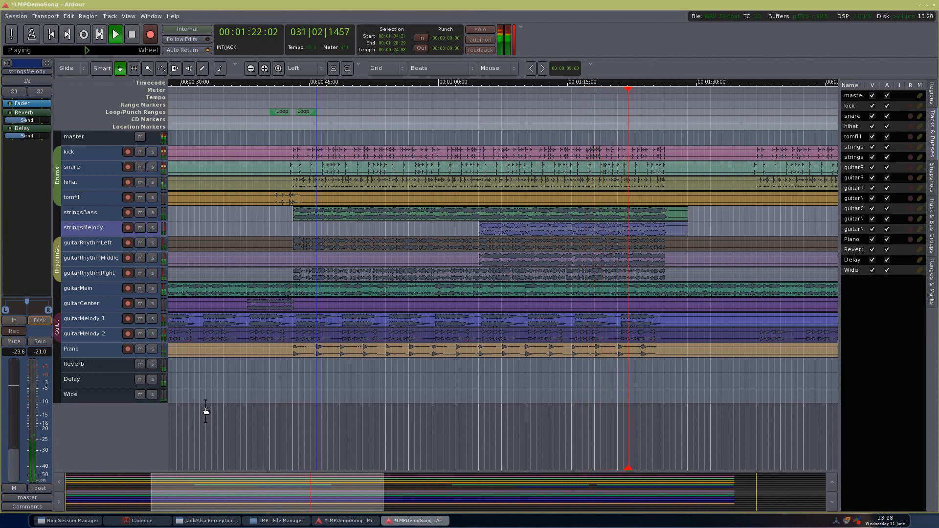
{"action": "key", "text": "ctrl+s"}
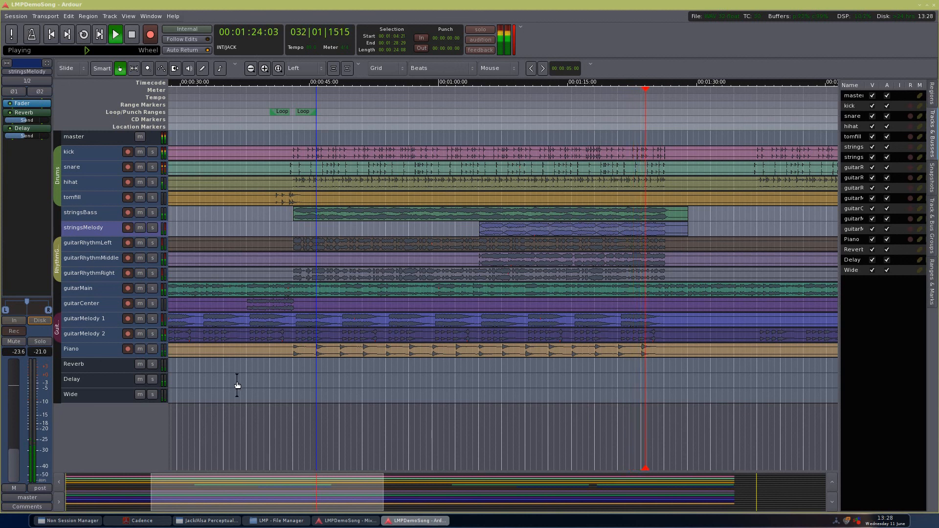